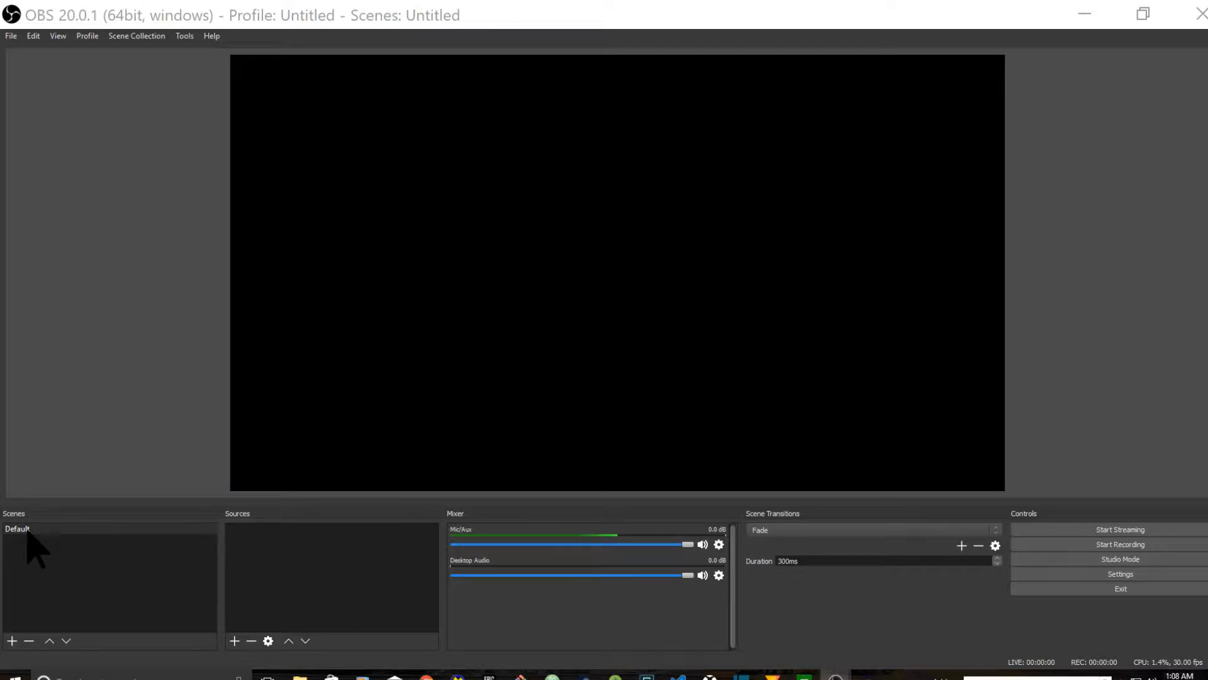
click(27, 530)
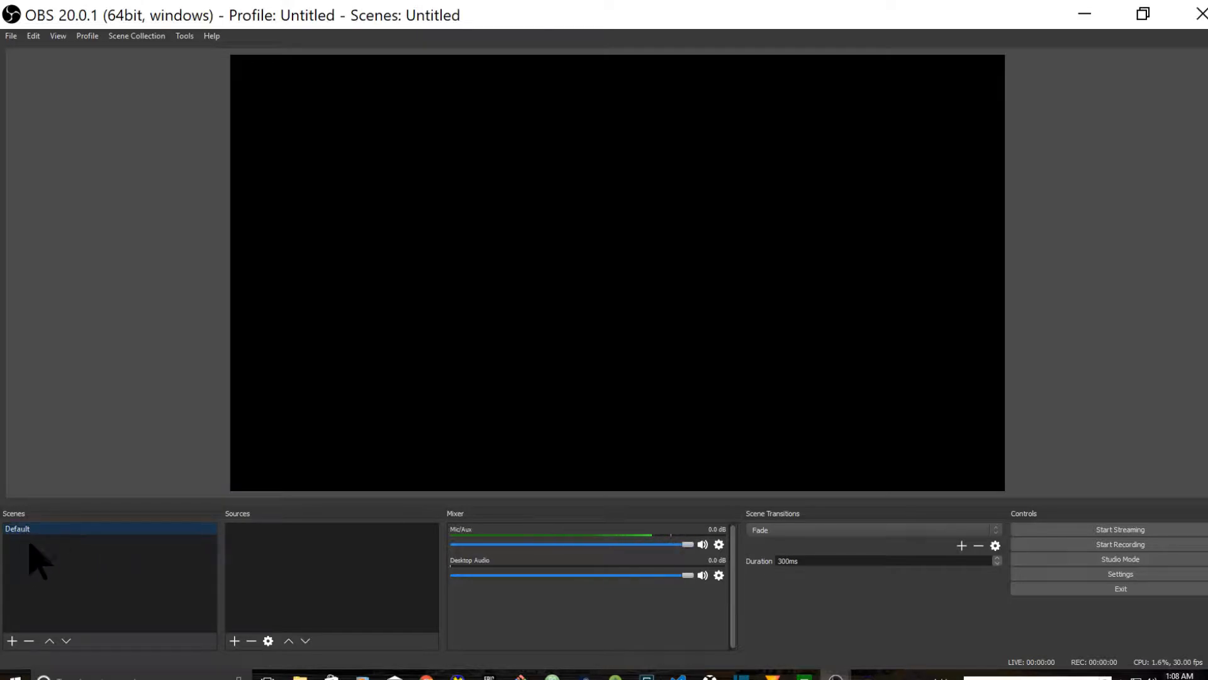
right_click(29, 531)
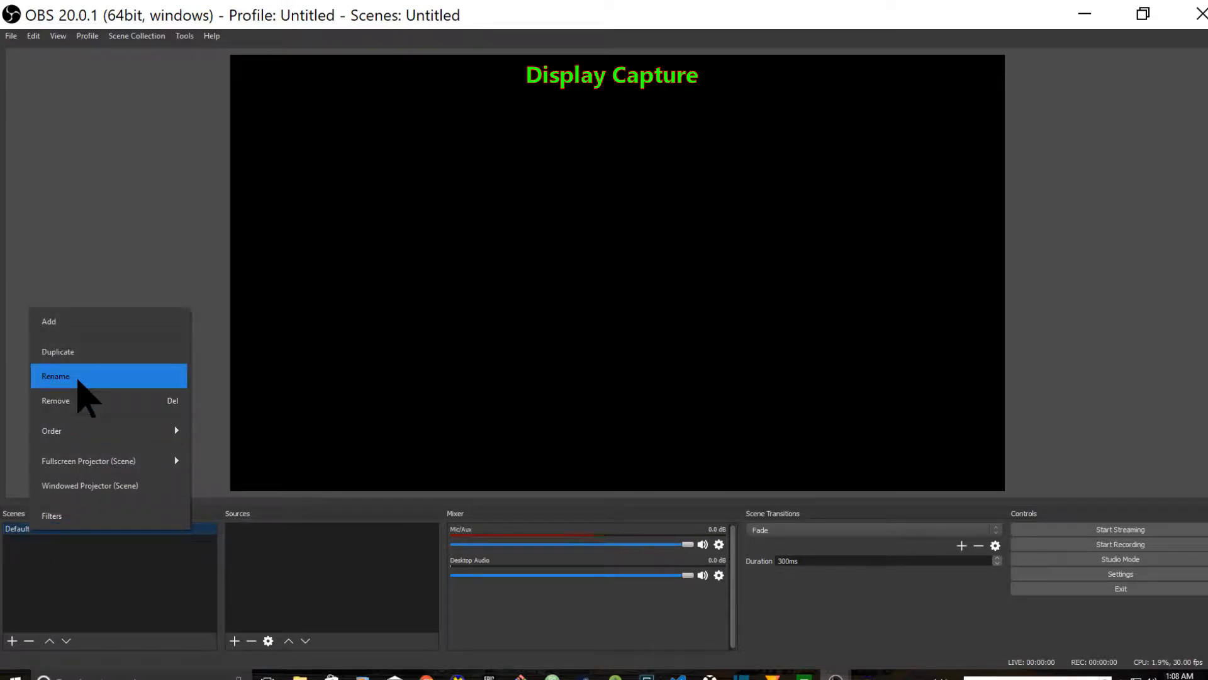
right_click(61, 598)
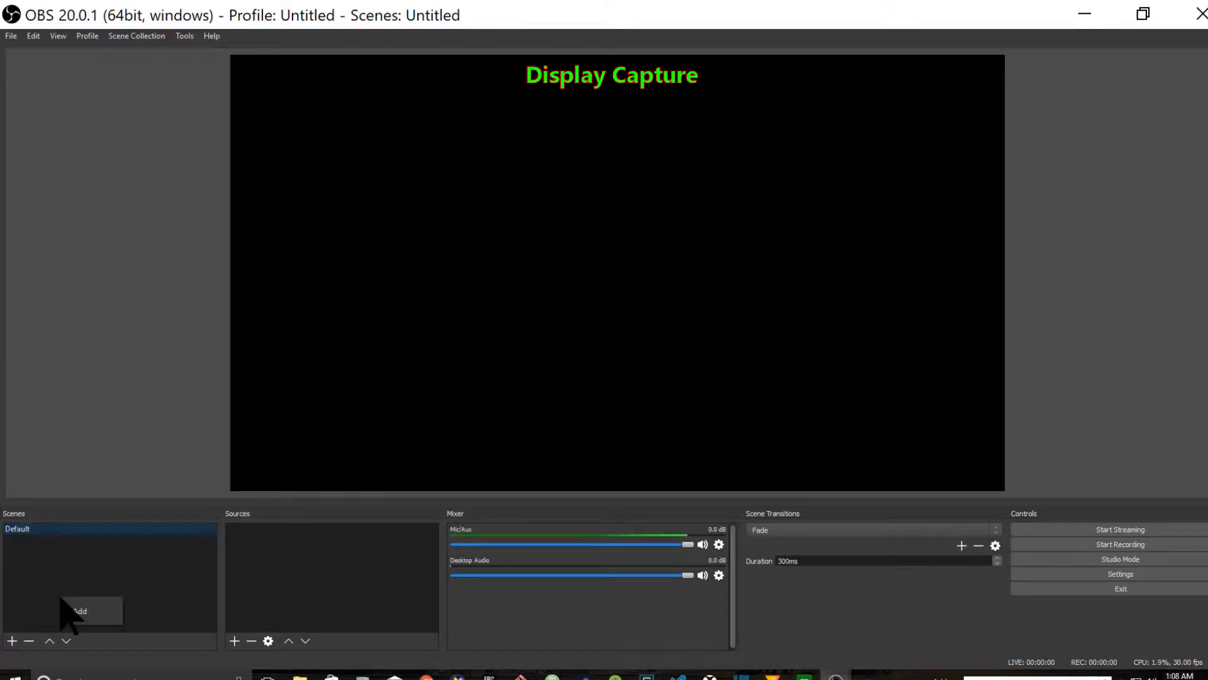
click(31, 533)
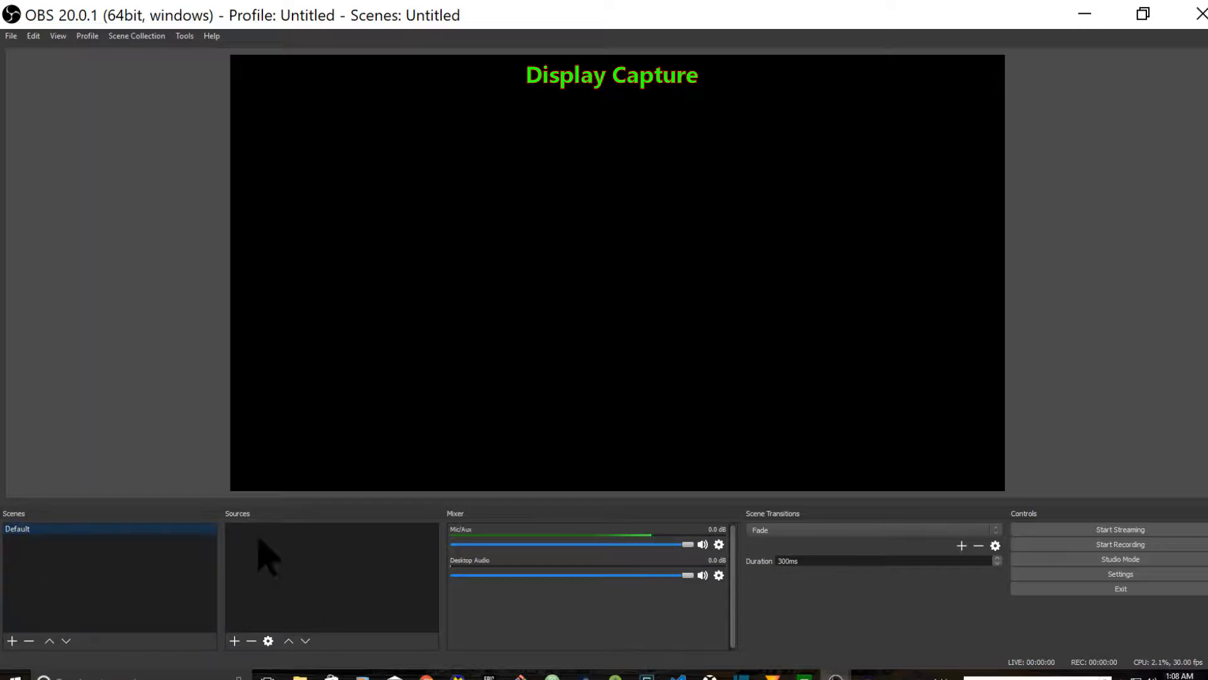
Rename the Default scene as Desktop.
right_click(16, 529)
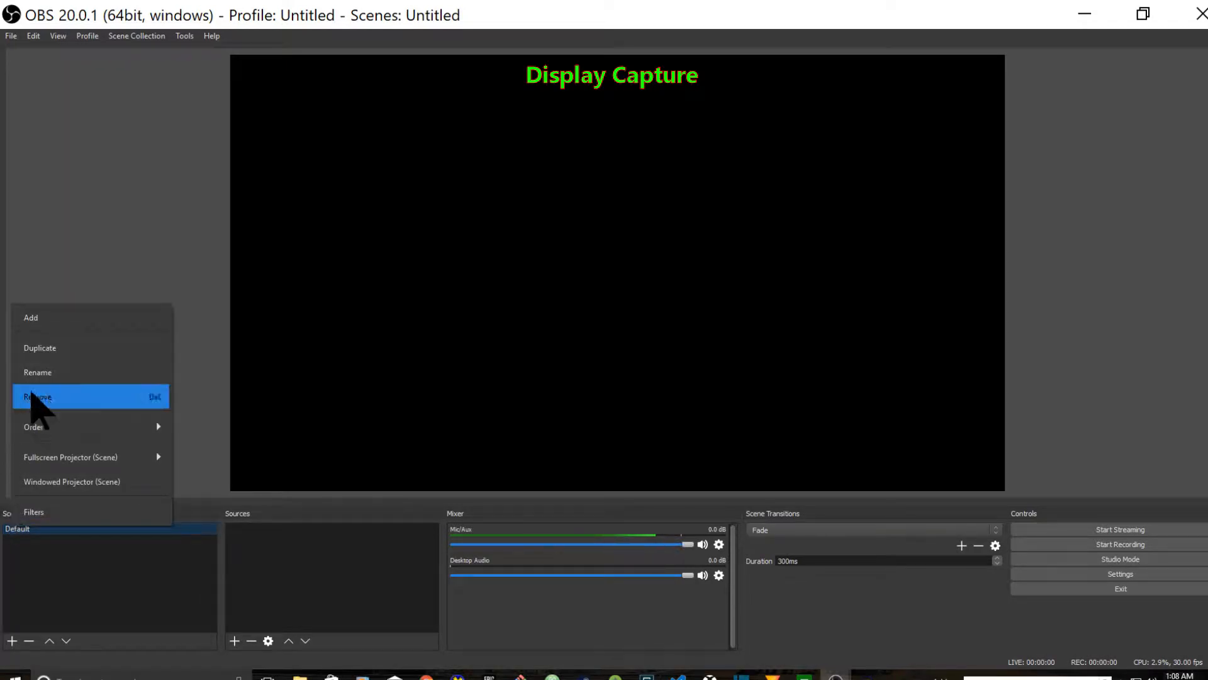
click(50, 376)
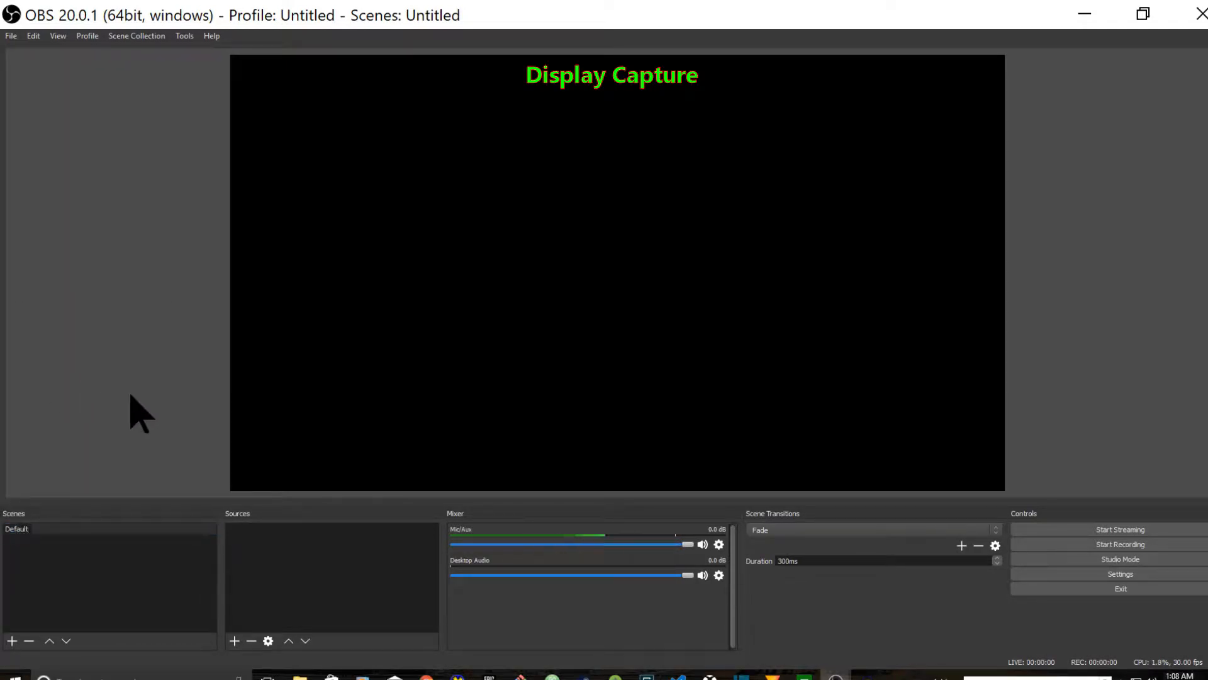
text(Deskt)
key(BackSpace)
key(BackSpace)
key(BackSpace)
key(BackSpace)
key(BackSpace)
key(BackSpace)
key(BackSpace)
key(Return)
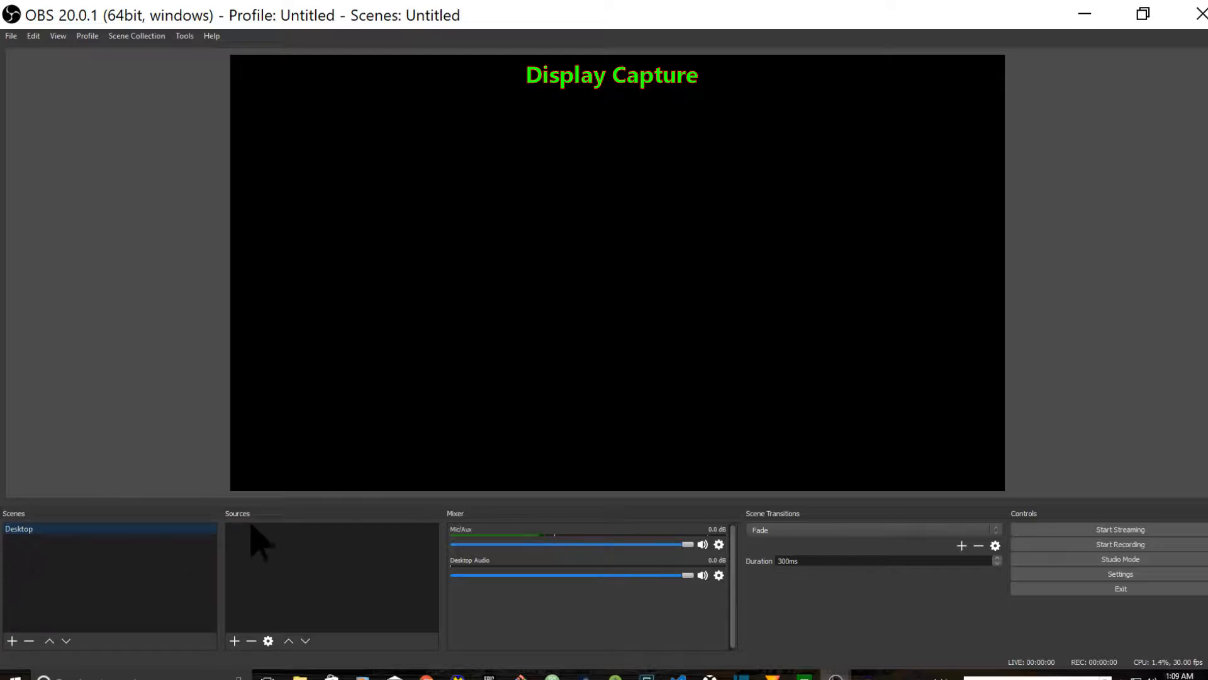
Add a new visible Display Capture source named Display Capture to the Desktop scene.
right_click(281, 549)
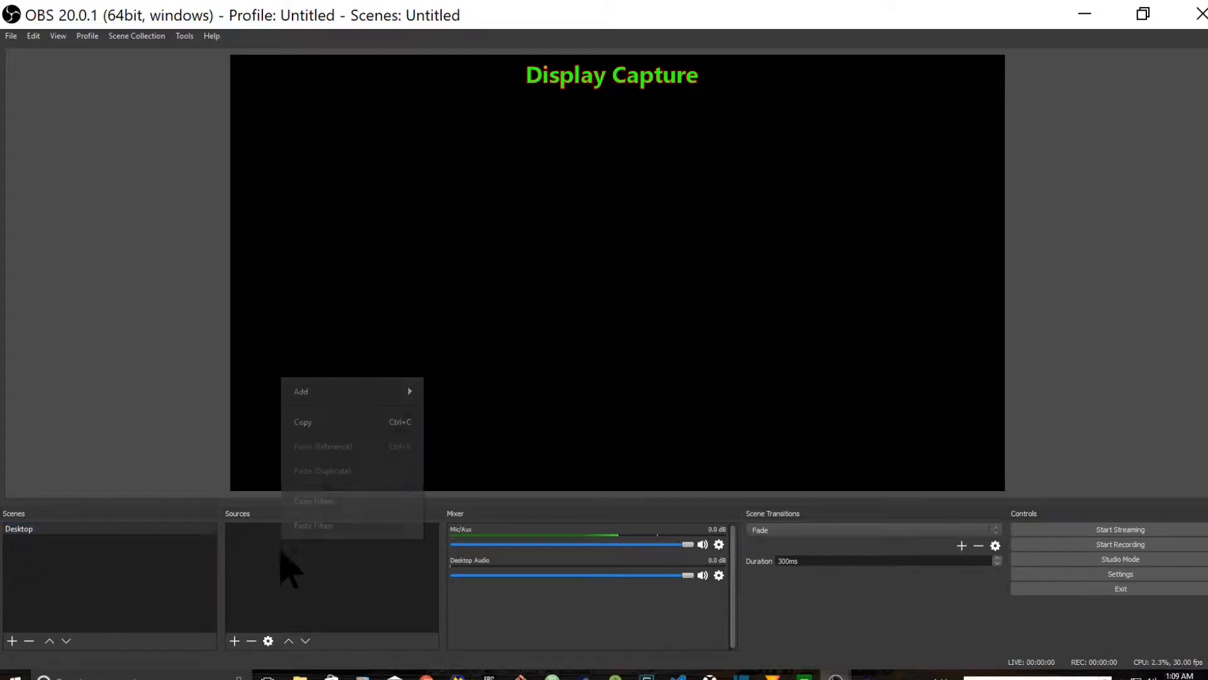
mouse_move(364, 387)
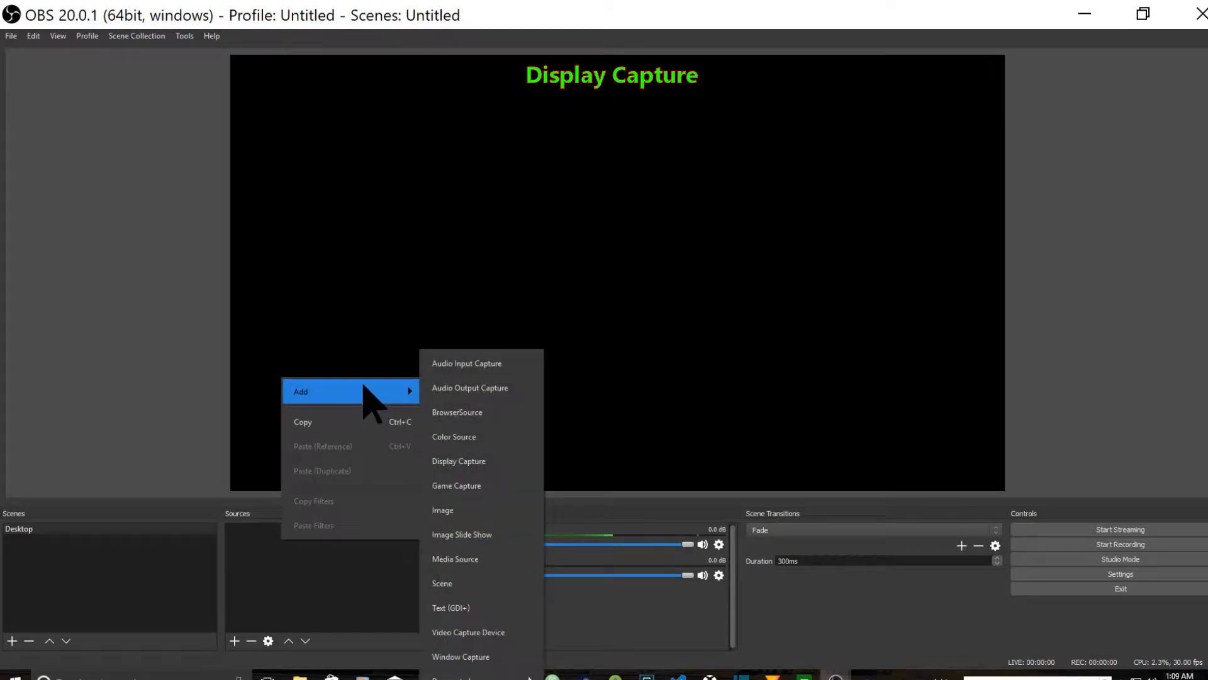
click(504, 462)
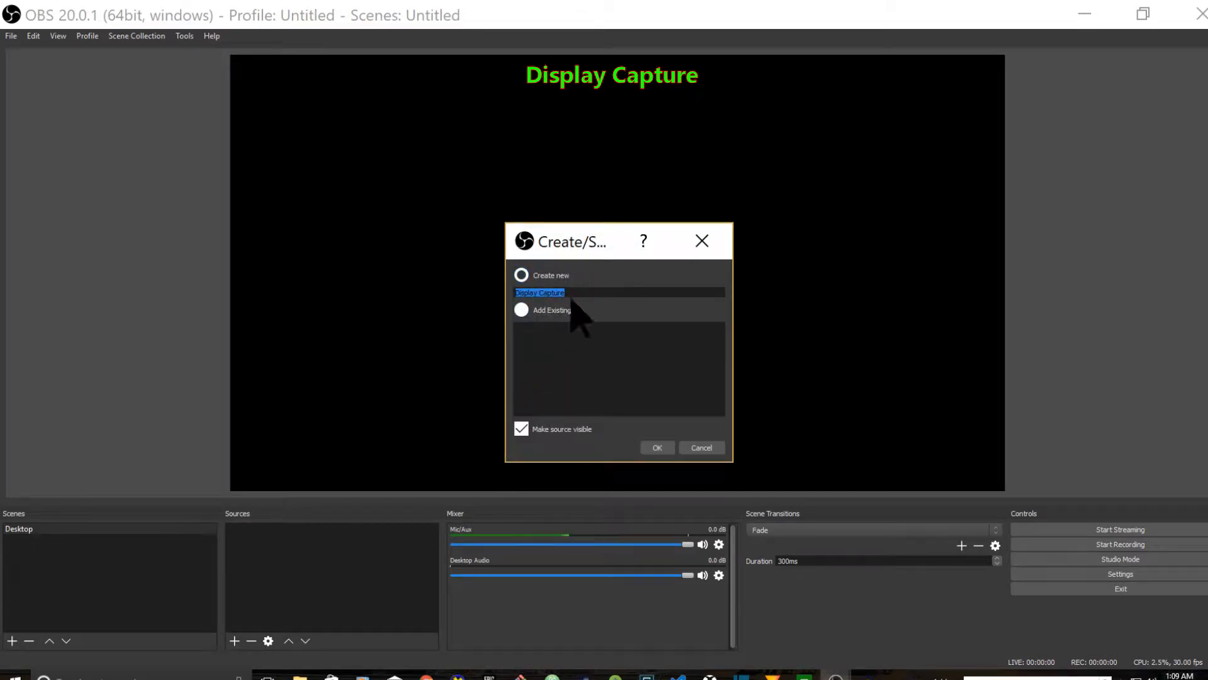
click(658, 448)
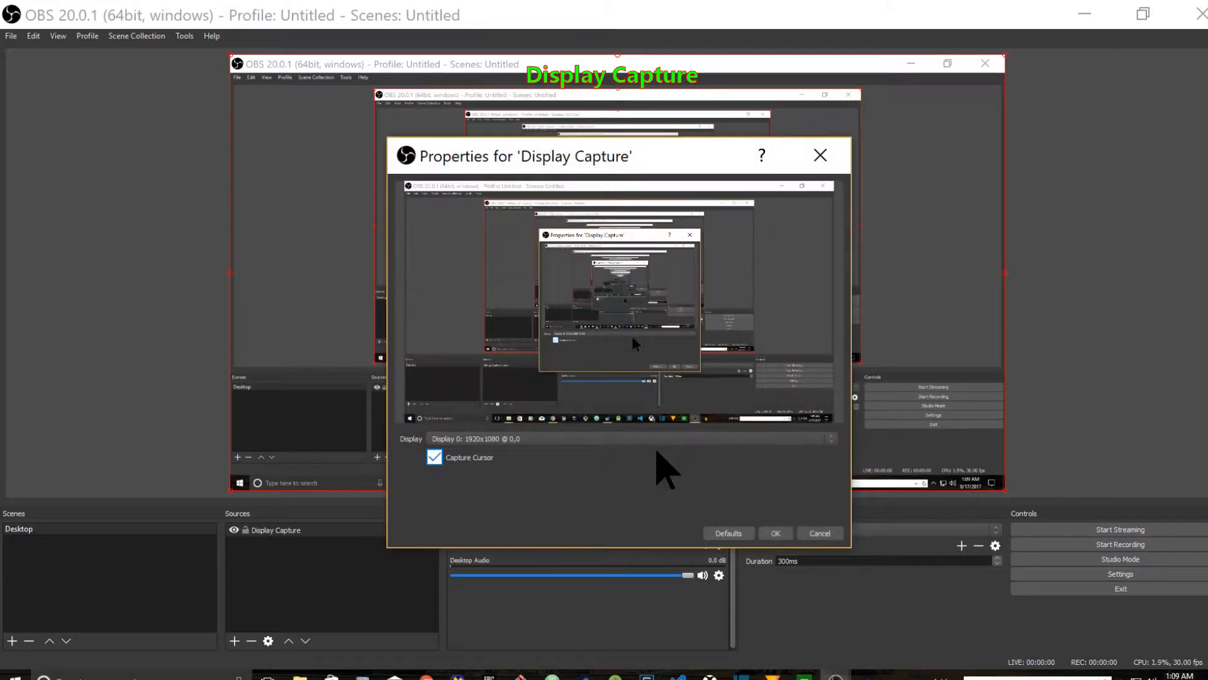
Set the Display Capture source to Display 0: 1920x1080 @ 0,0, accept its properties and select it in the source list.
click(471, 440)
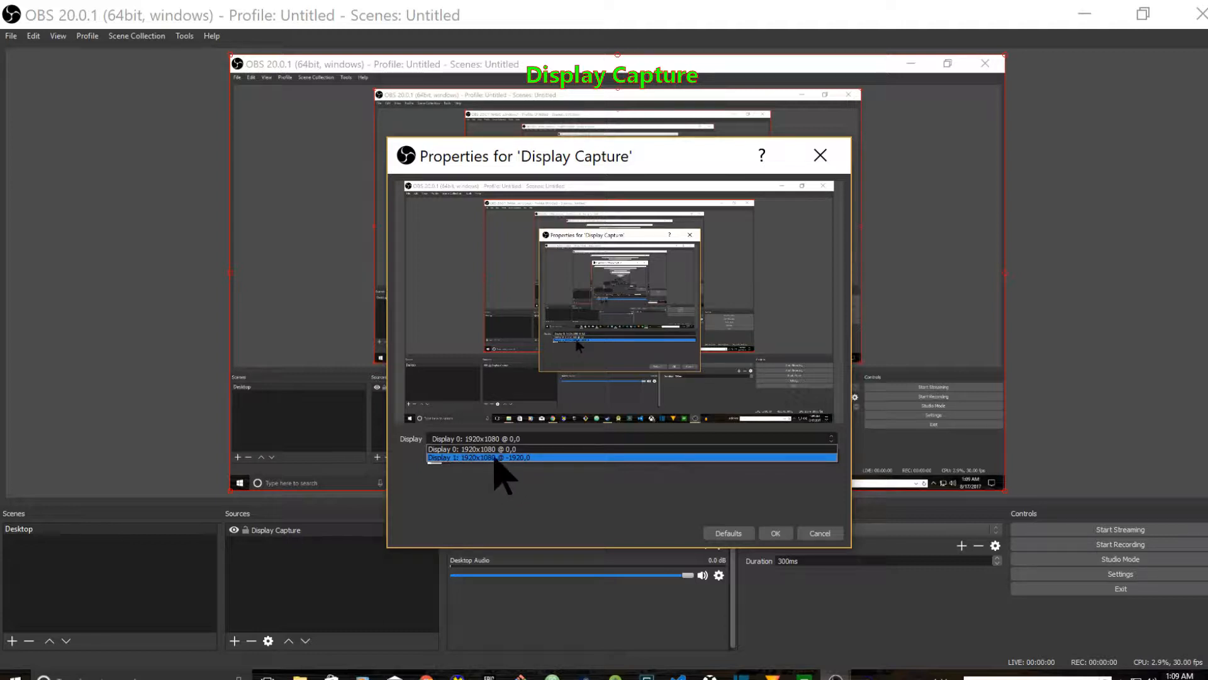
click(494, 458)
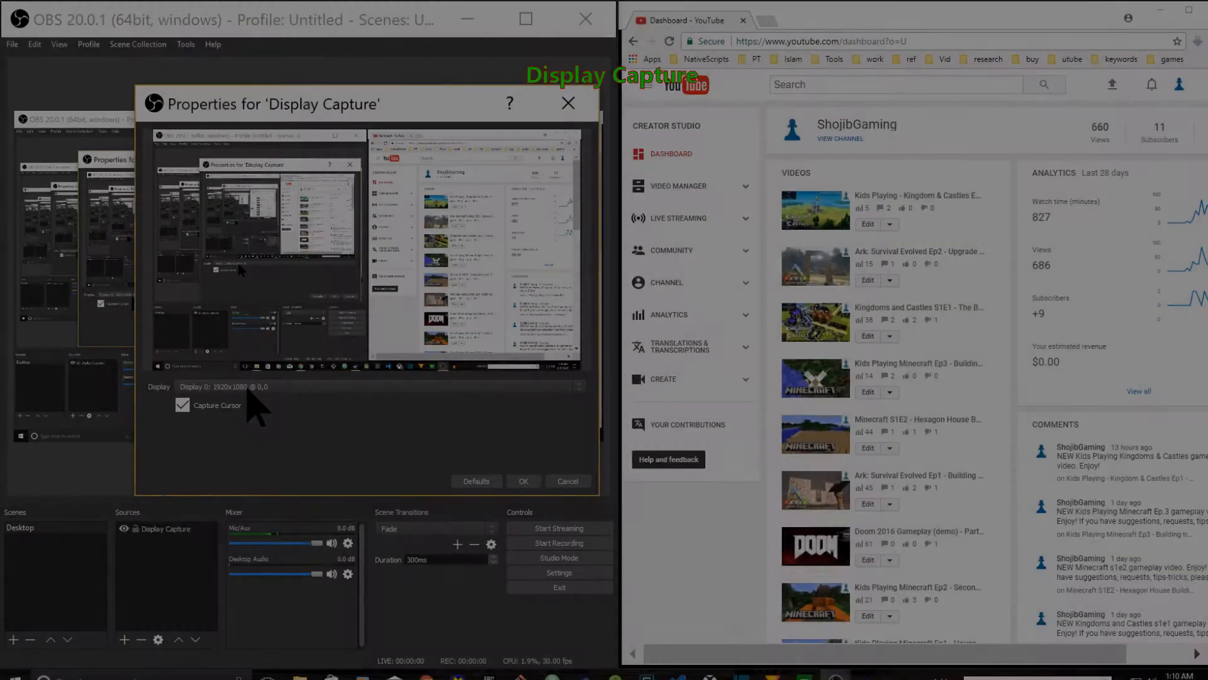
click(252, 386)
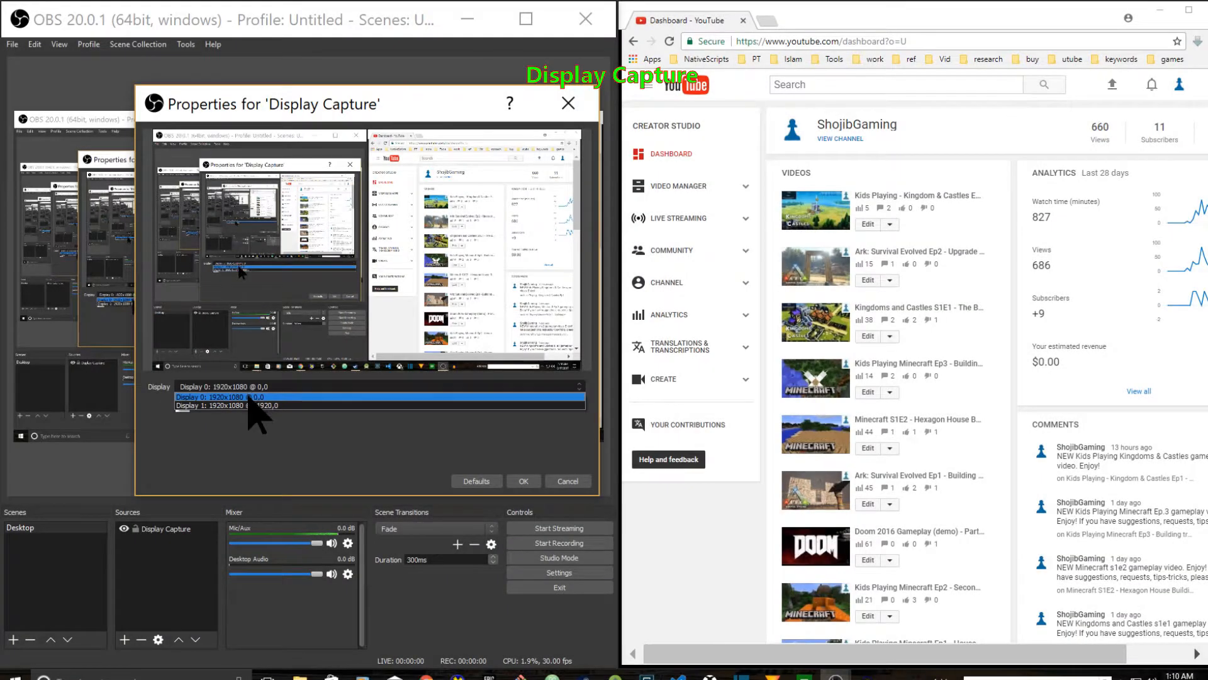
click(249, 397)
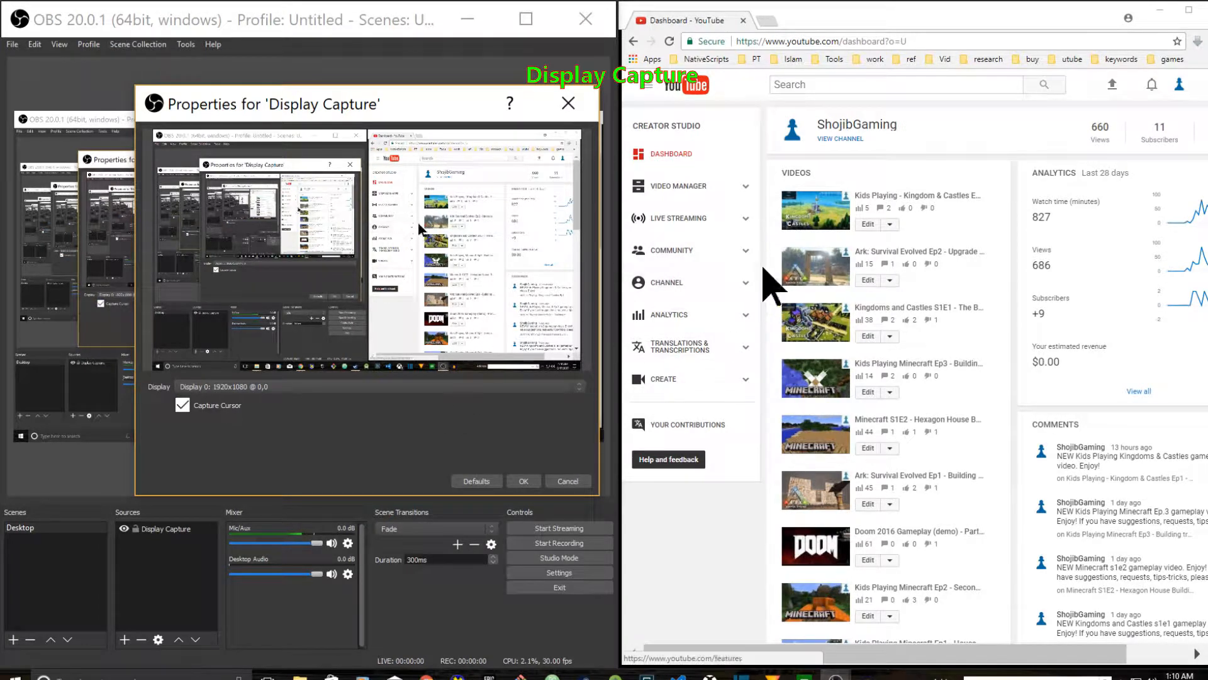
click(525, 481)
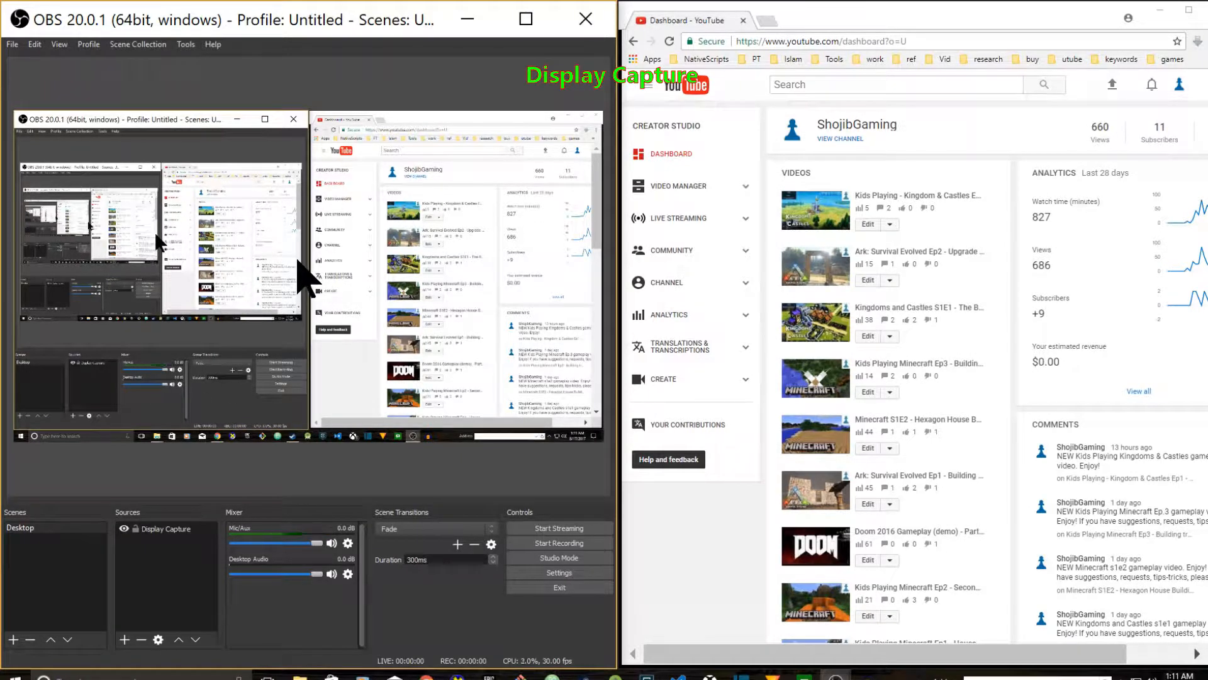
click(156, 531)
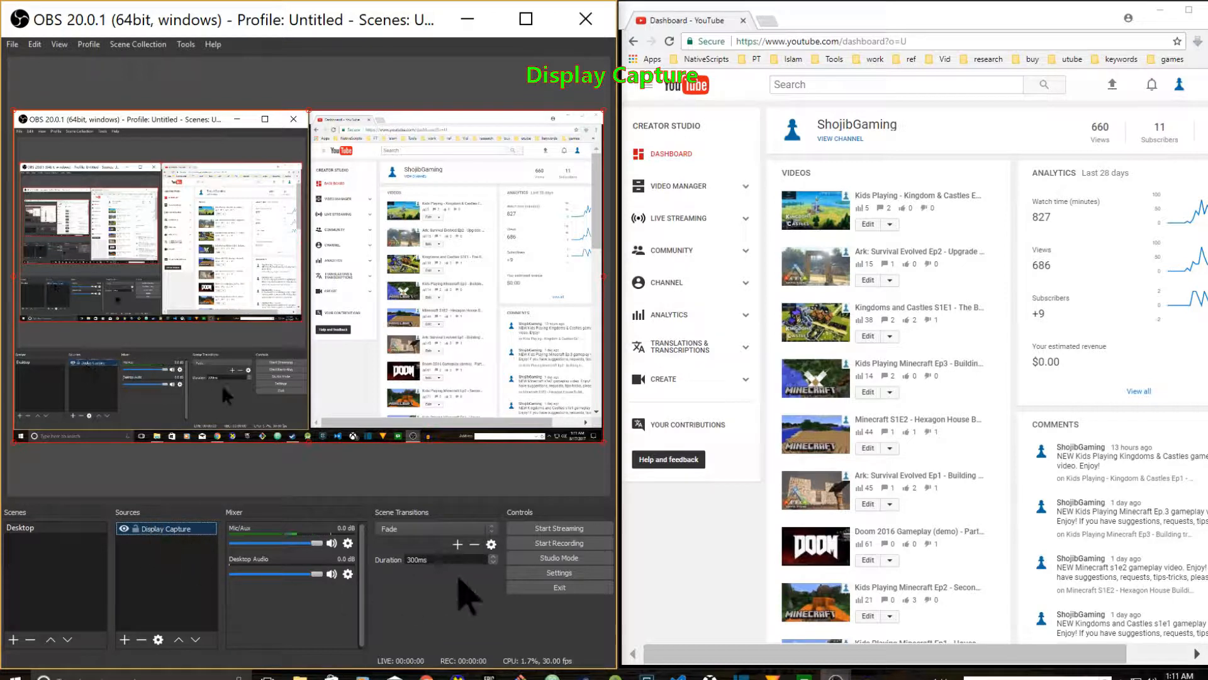
In the output settings, switch the output mode to Simple and set the recording quality to High Quality, Medium File Size.
click(555, 574)
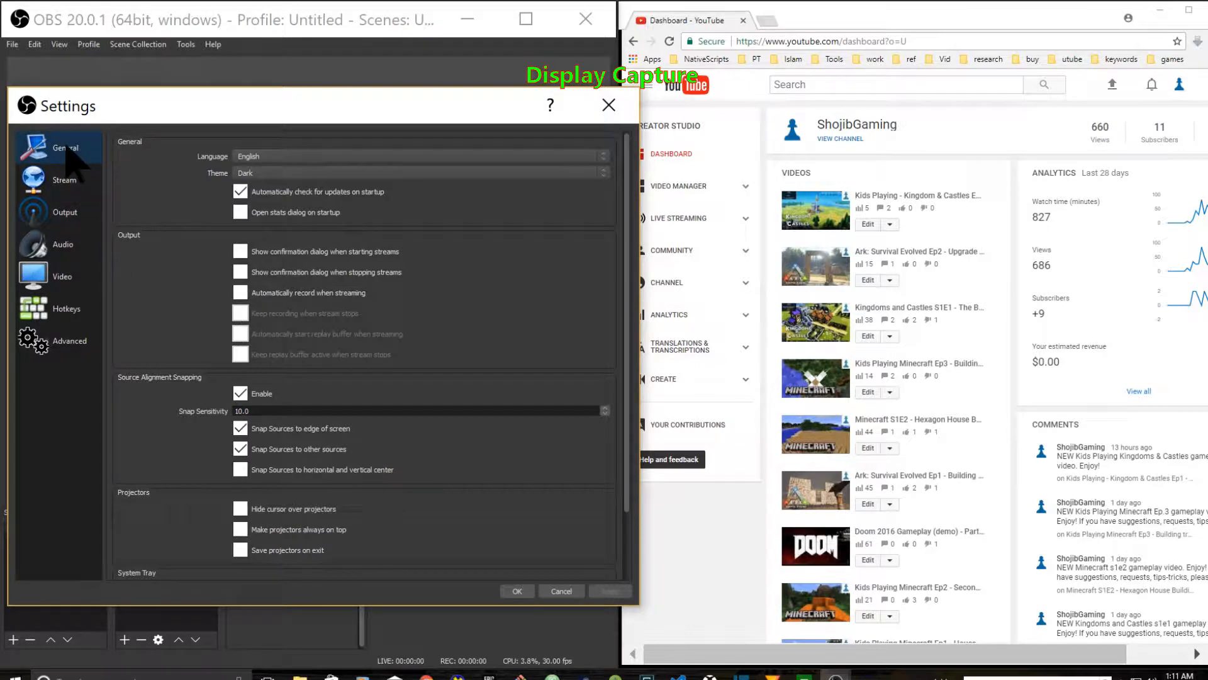
click(65, 212)
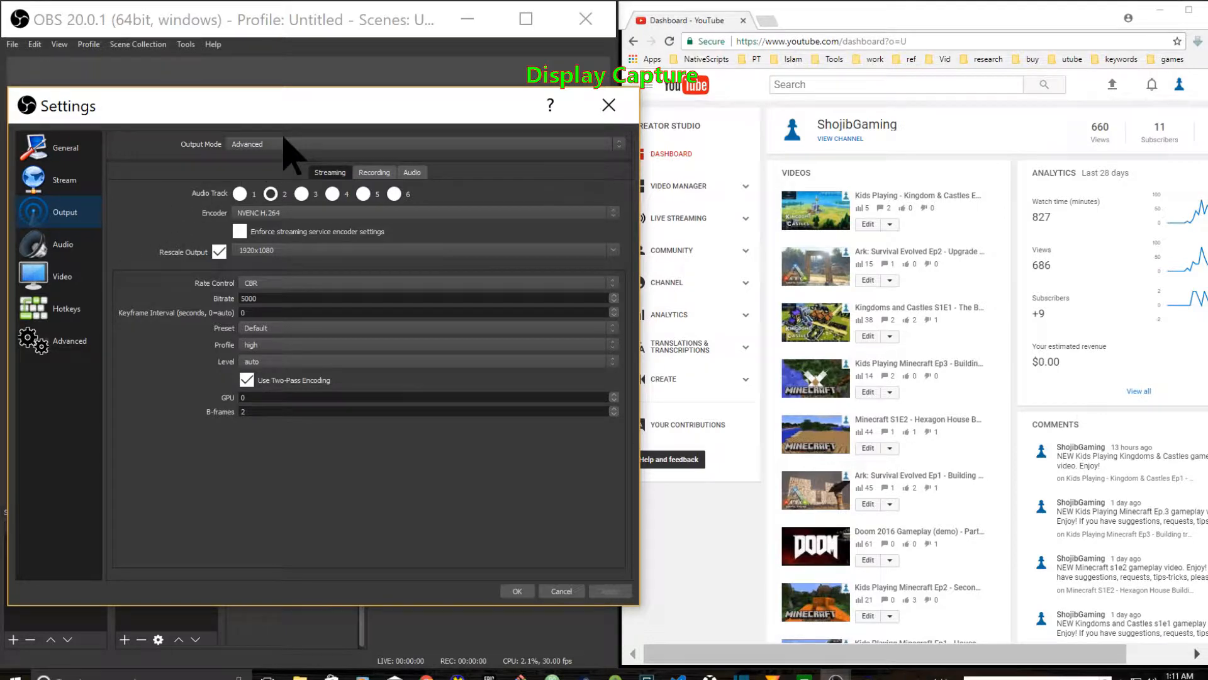
click(228, 148)
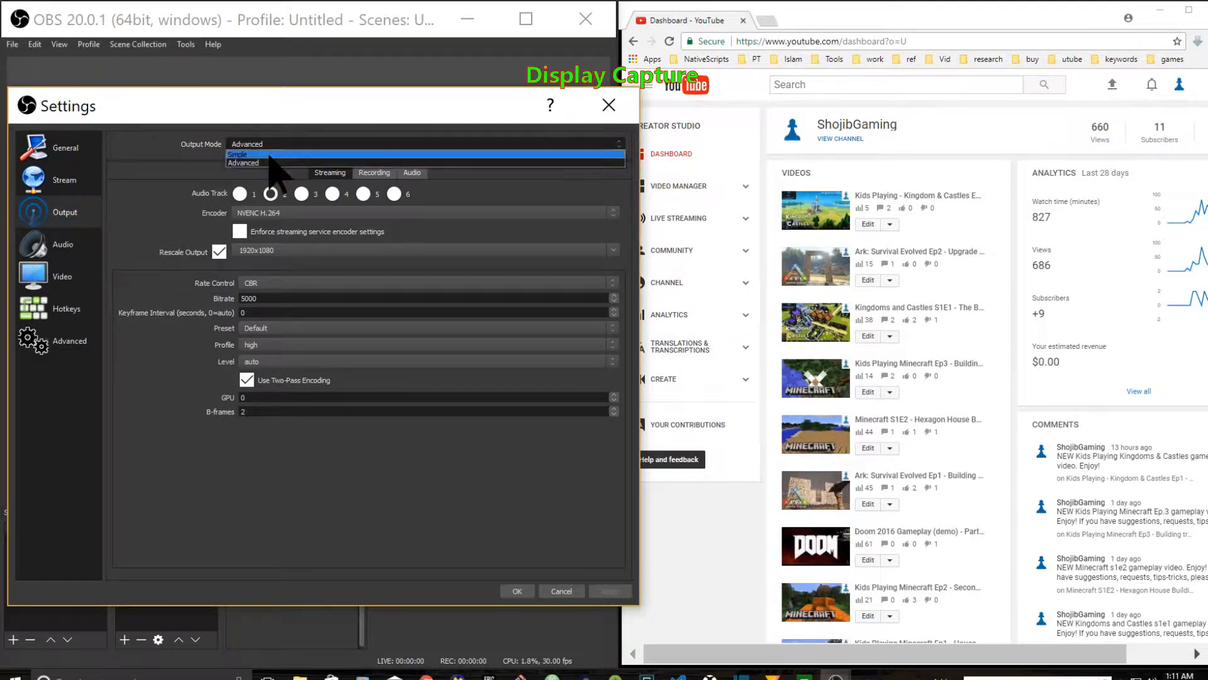
click(269, 156)
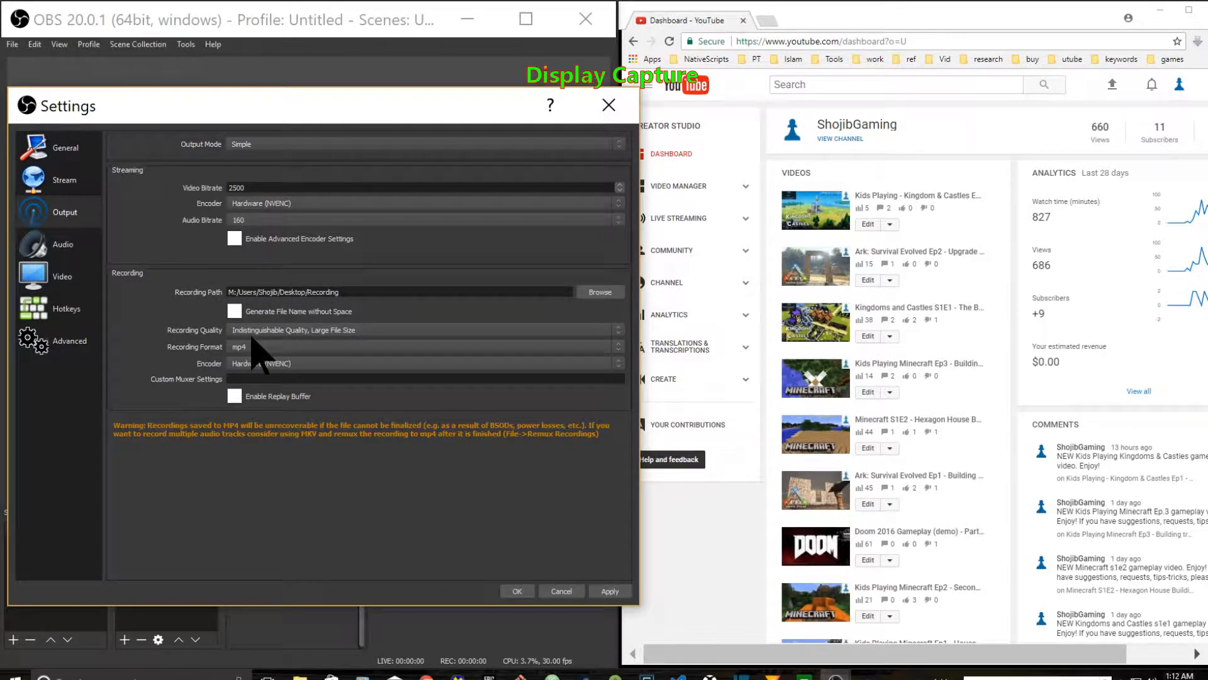
click(307, 331)
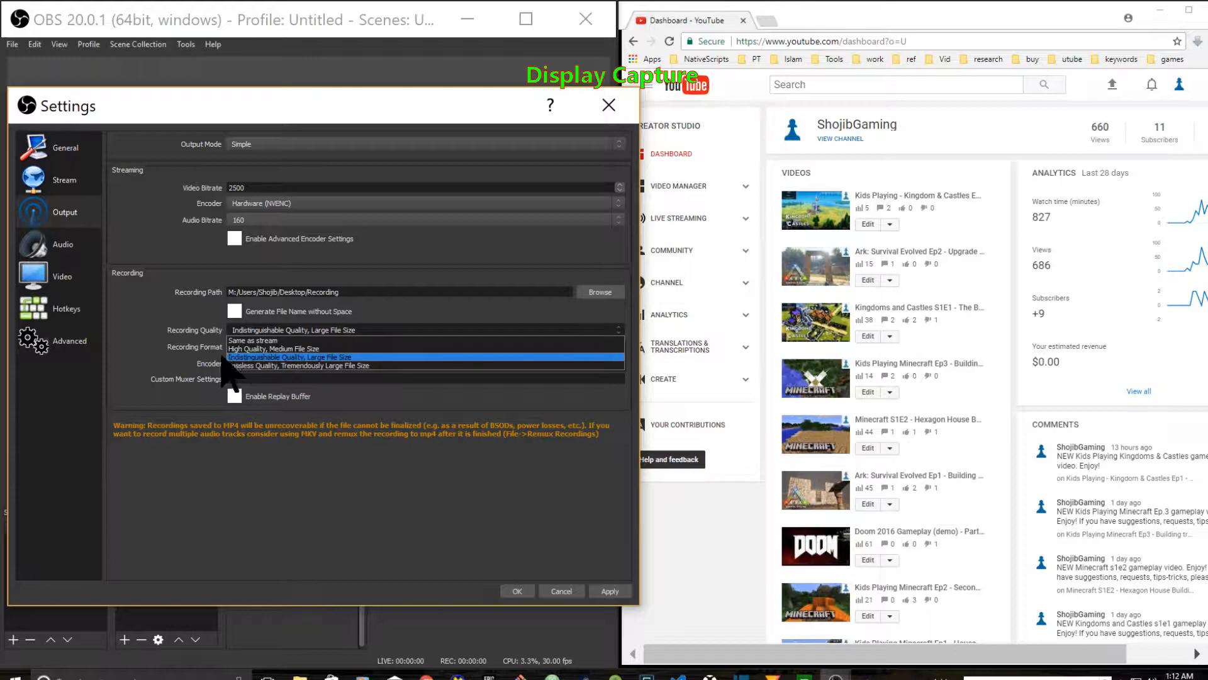
click(302, 349)
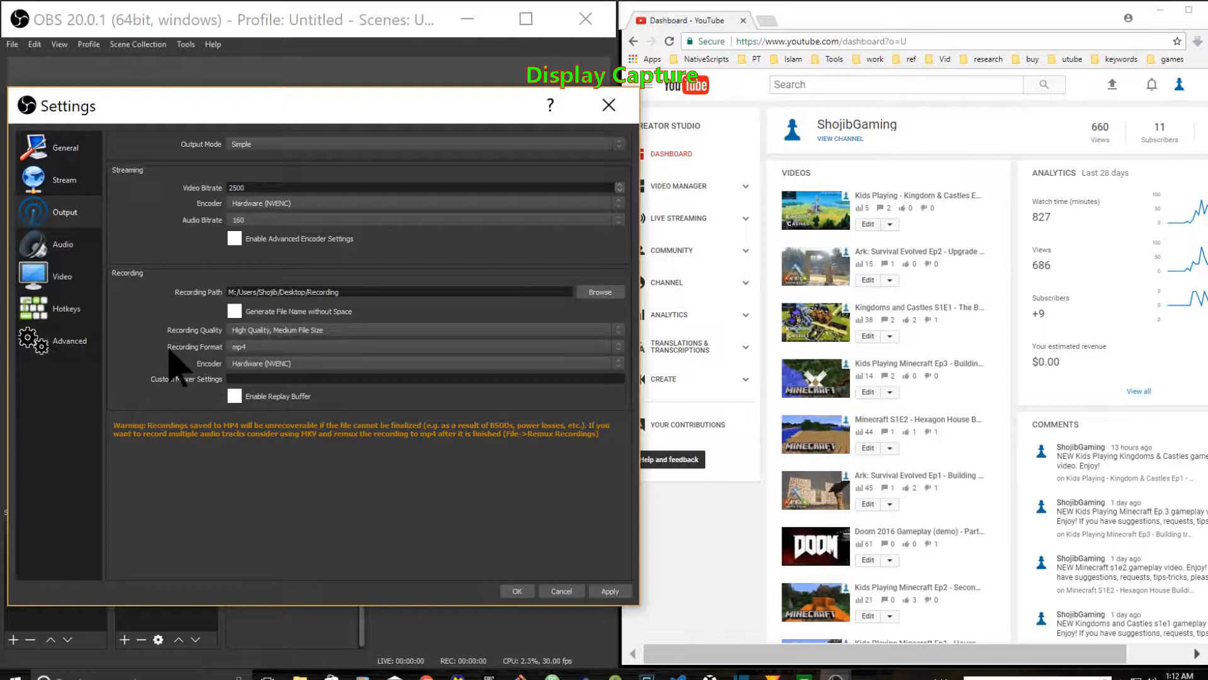
Choose mp4 as the recording format and Hardware (NVENC) as the recording encoder, and apply the output settings.
click(253, 347)
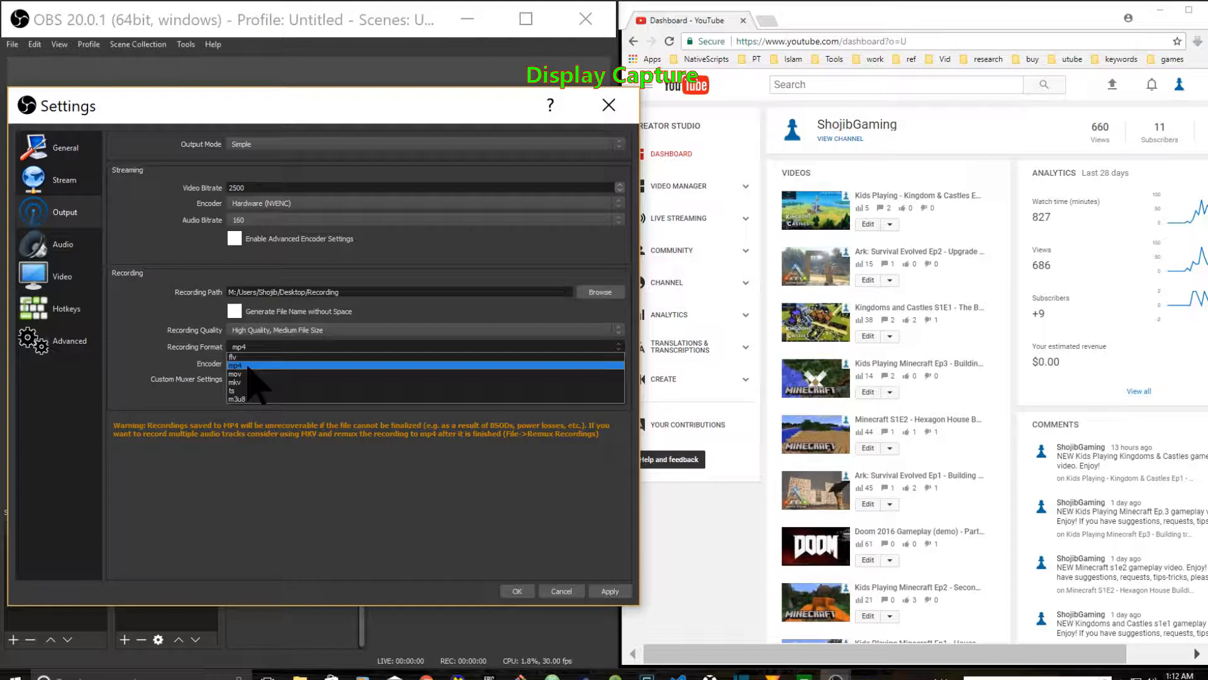
click(249, 366)
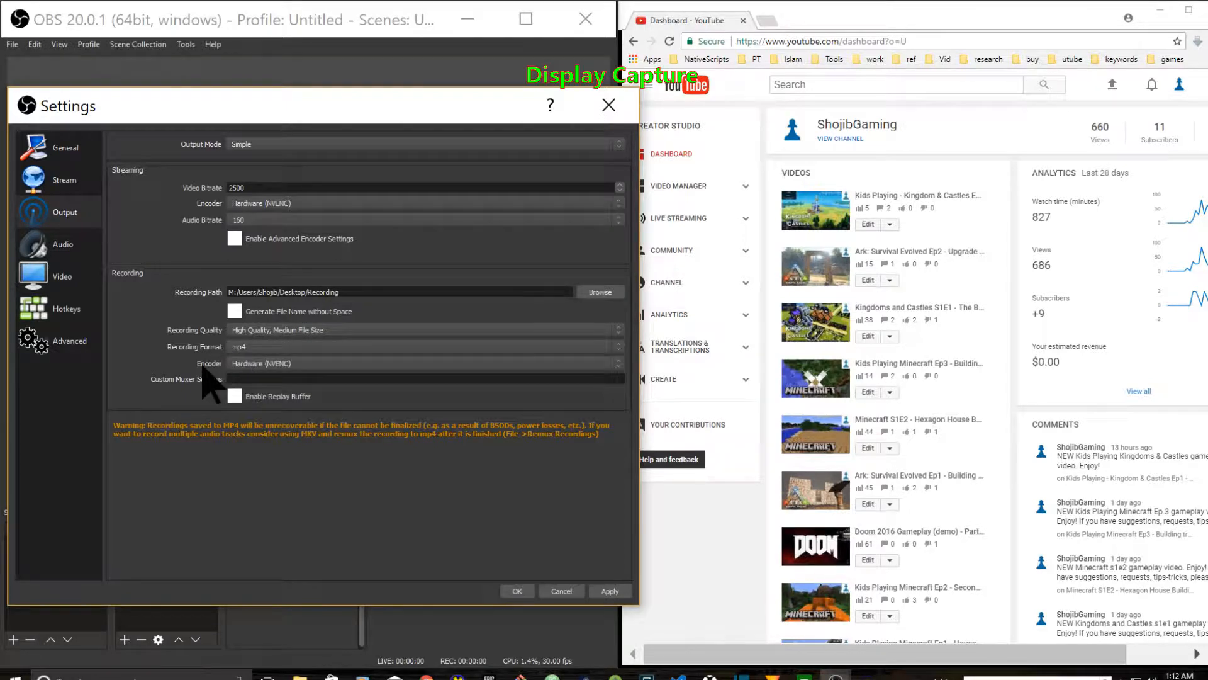
click(272, 364)
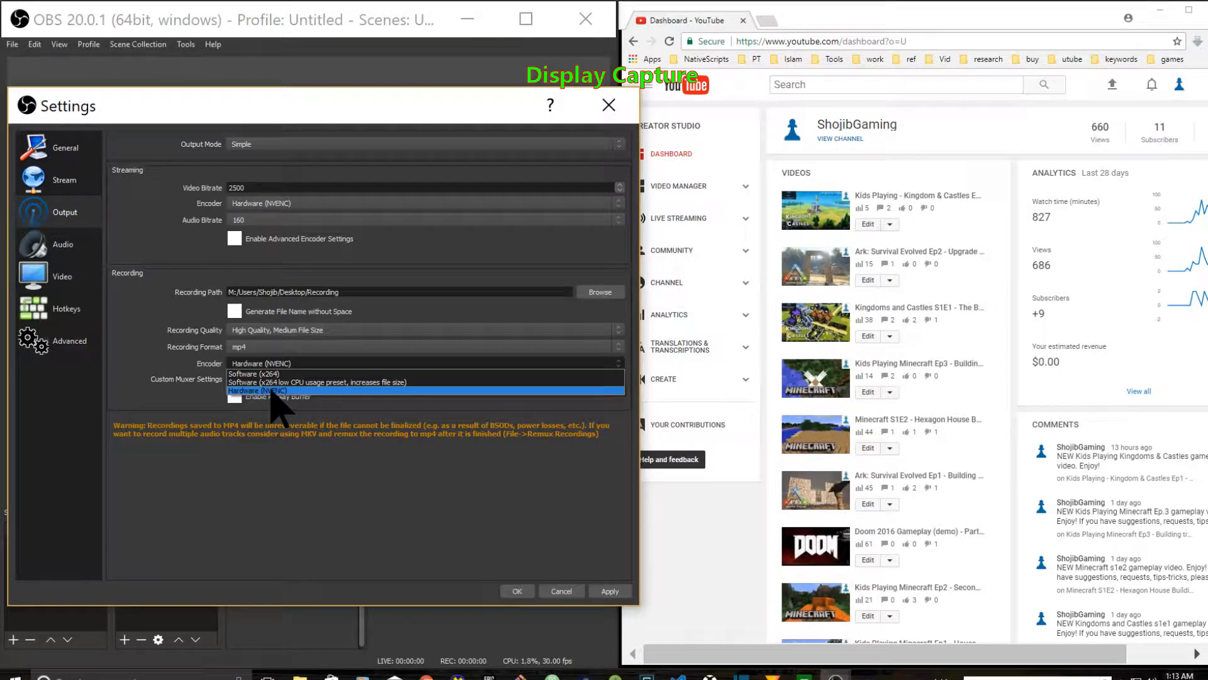
click(271, 391)
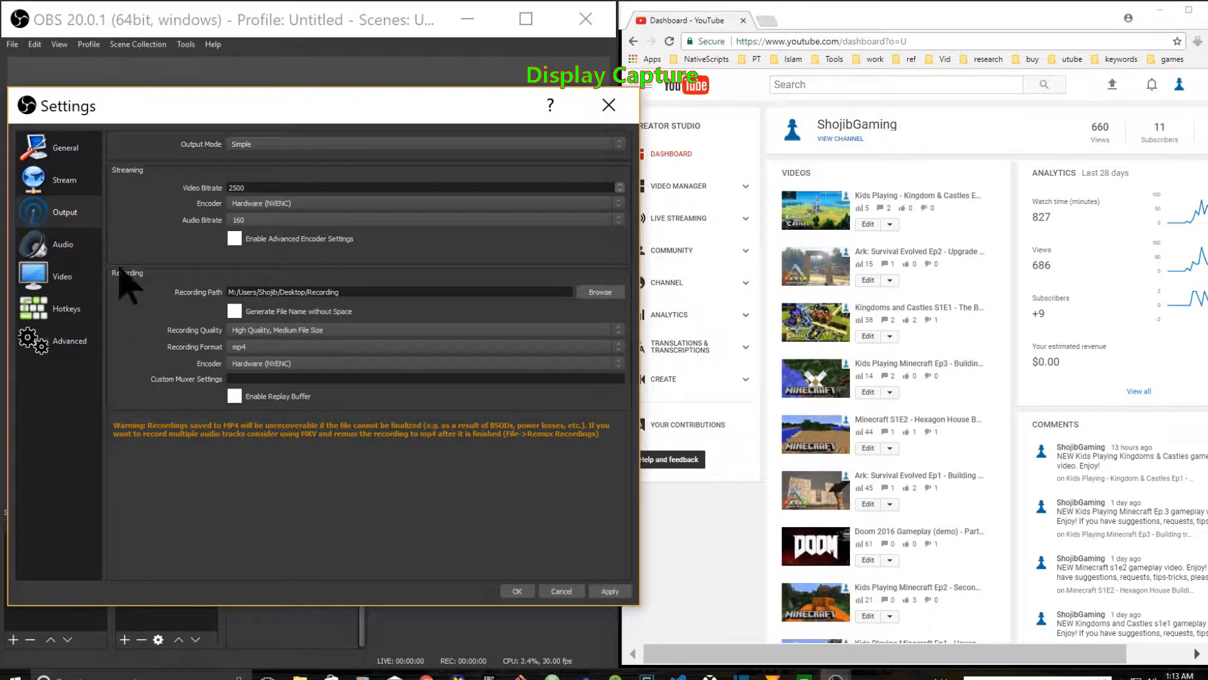
click(604, 591)
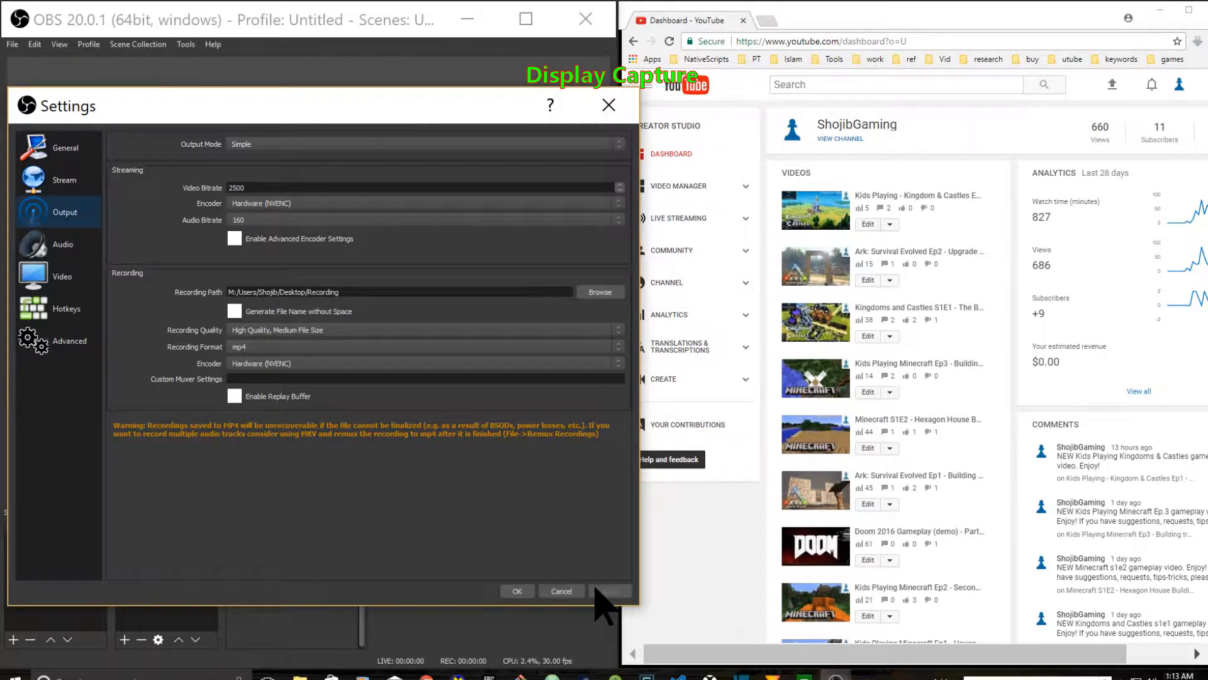
In the audio settings, choose a sample rate of 48khz.
click(64, 243)
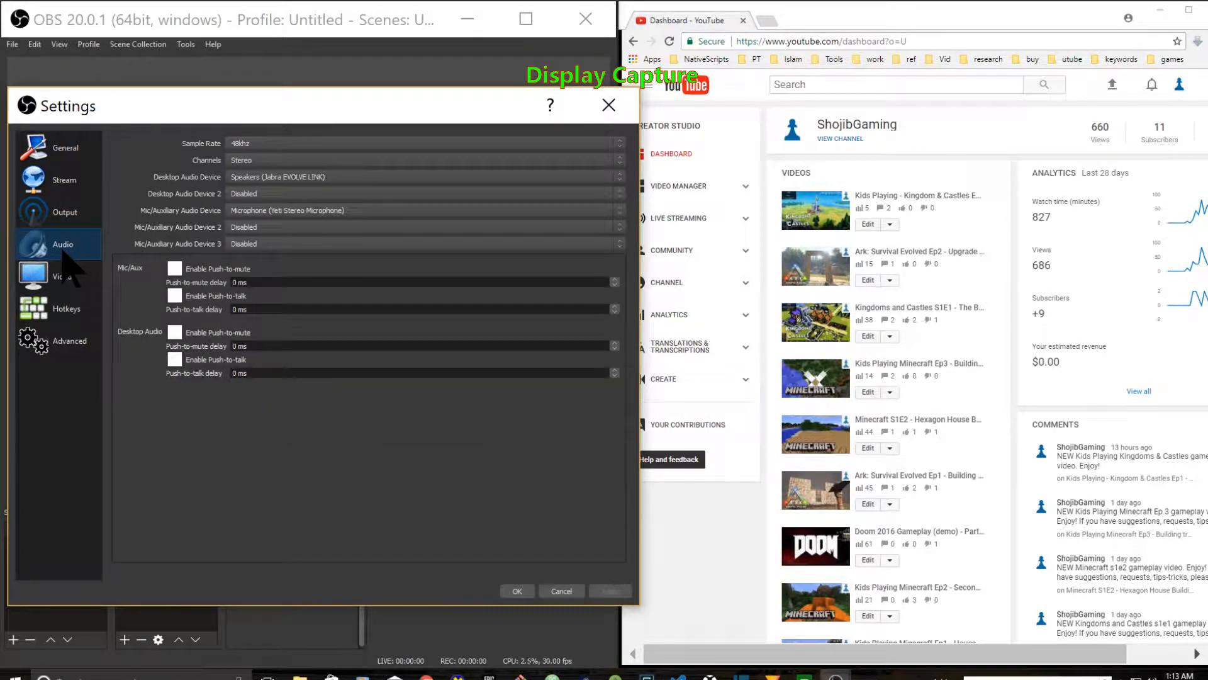
click(252, 144)
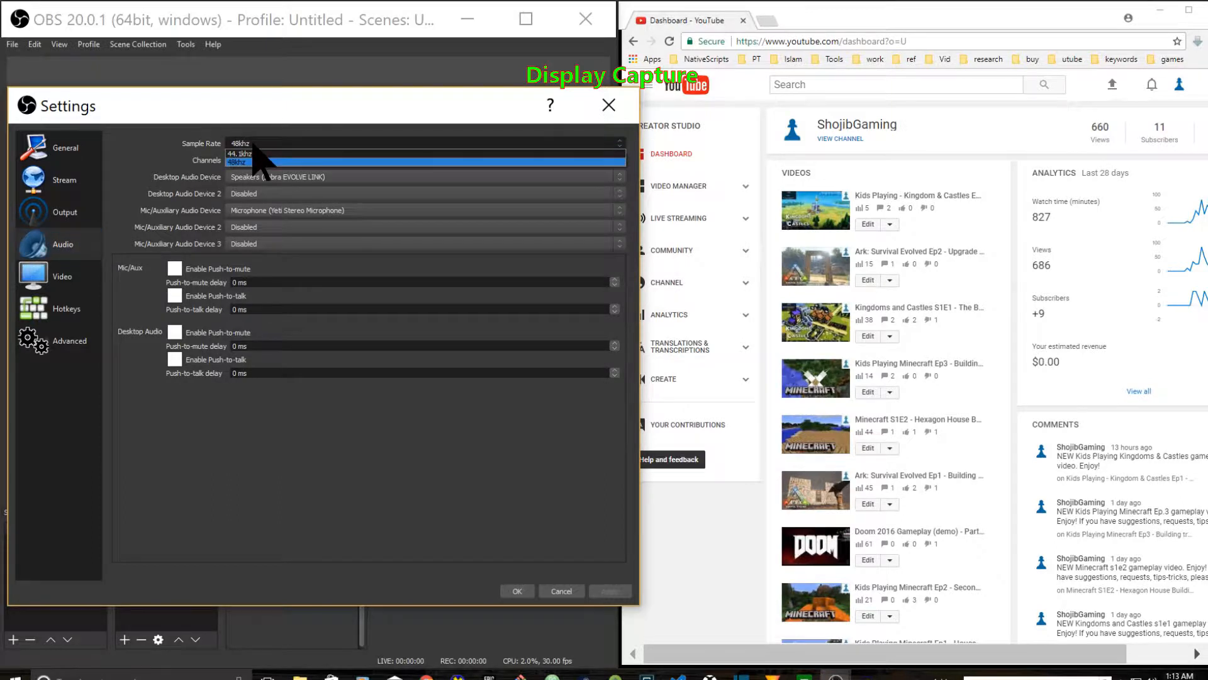
click(258, 162)
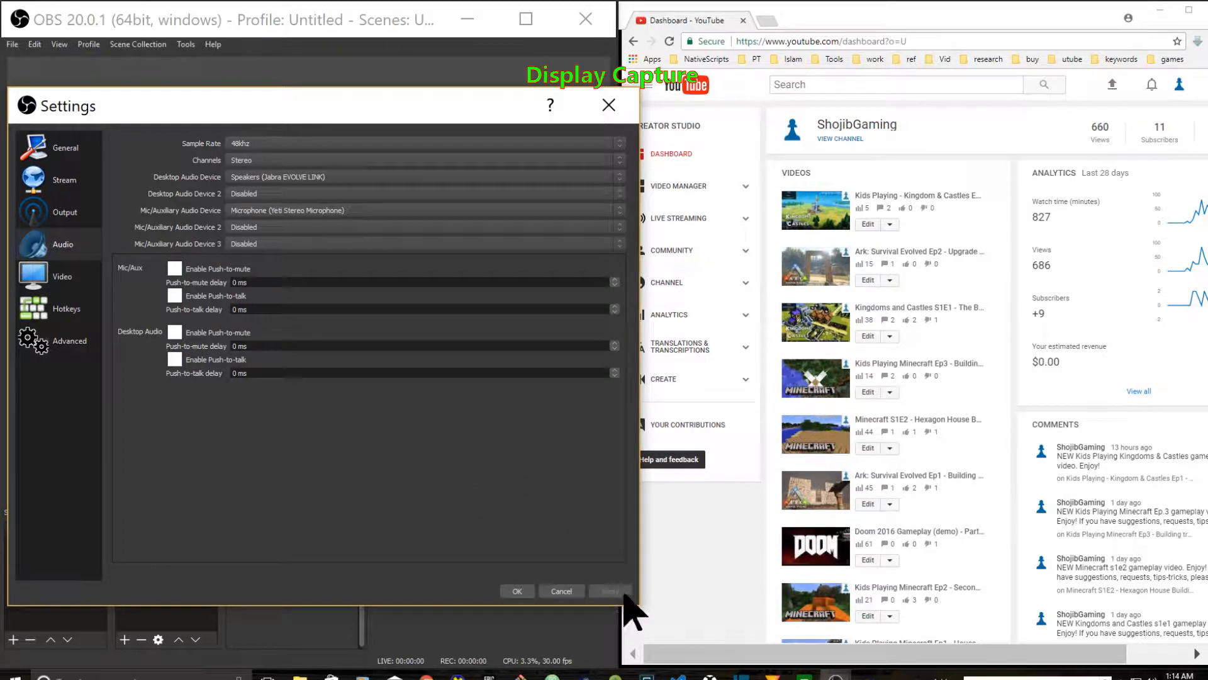
In the video settings, keep the base resolution at 1920x1080 and choose Bicubic (Sharpened scaling, 16 samples) as the downscale filter.
click(60, 281)
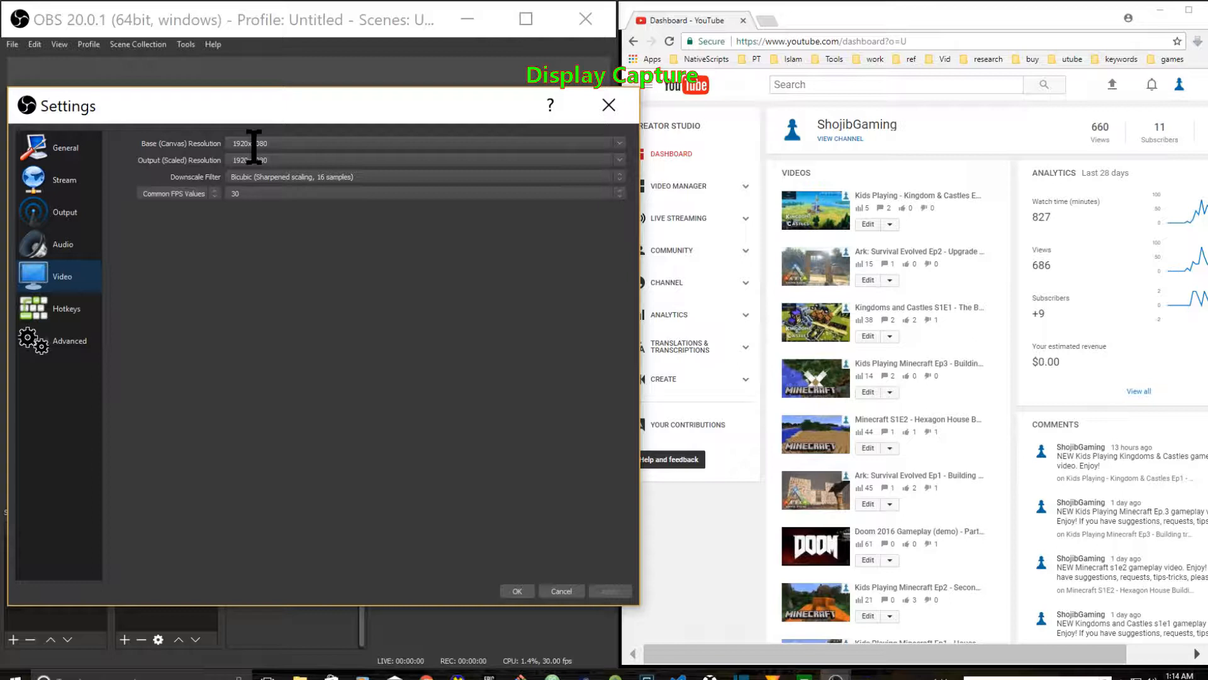
click(618, 145)
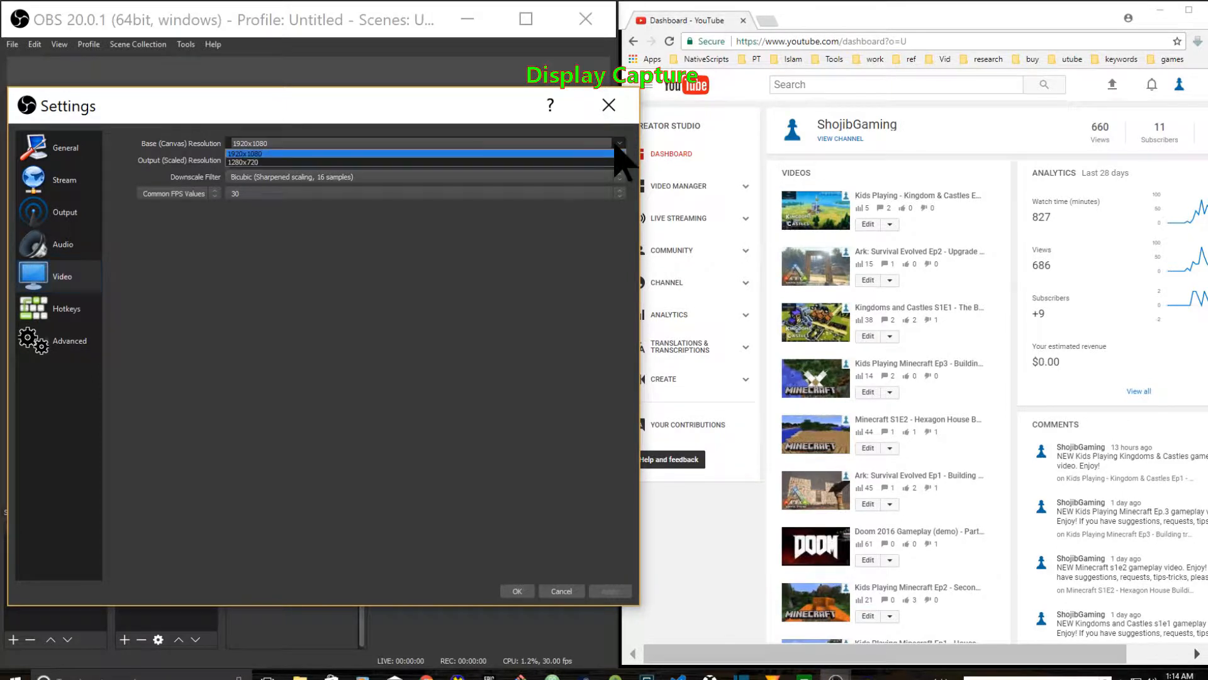
click(622, 144)
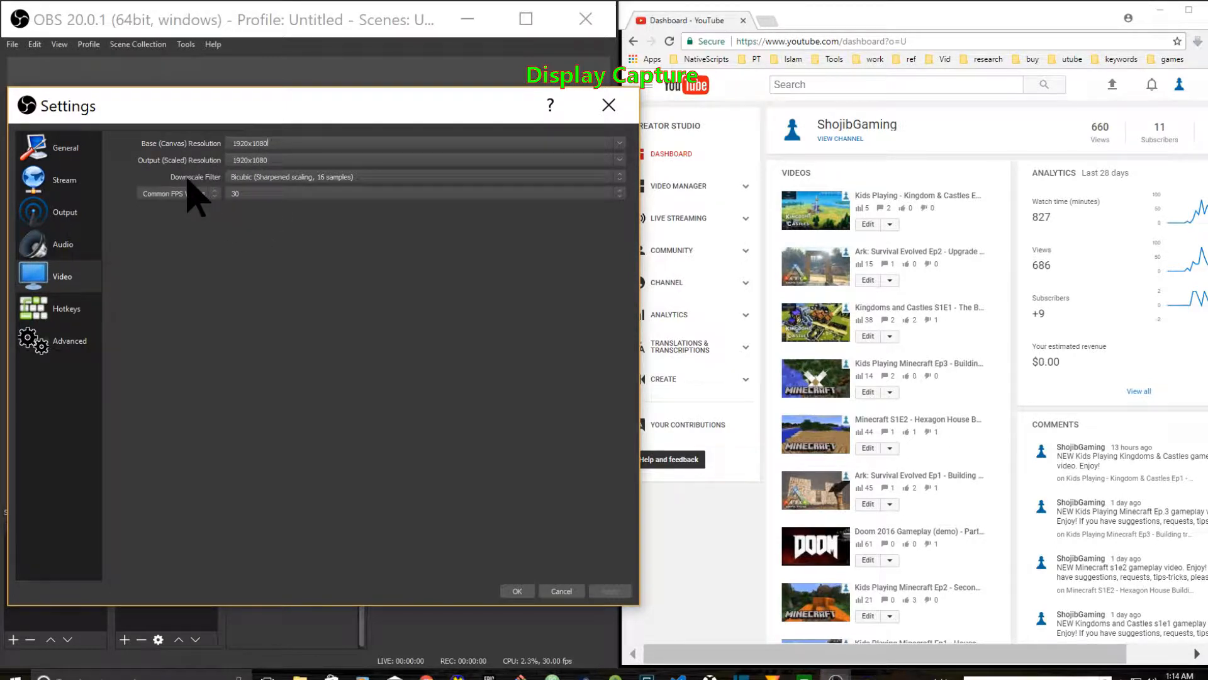
click(341, 179)
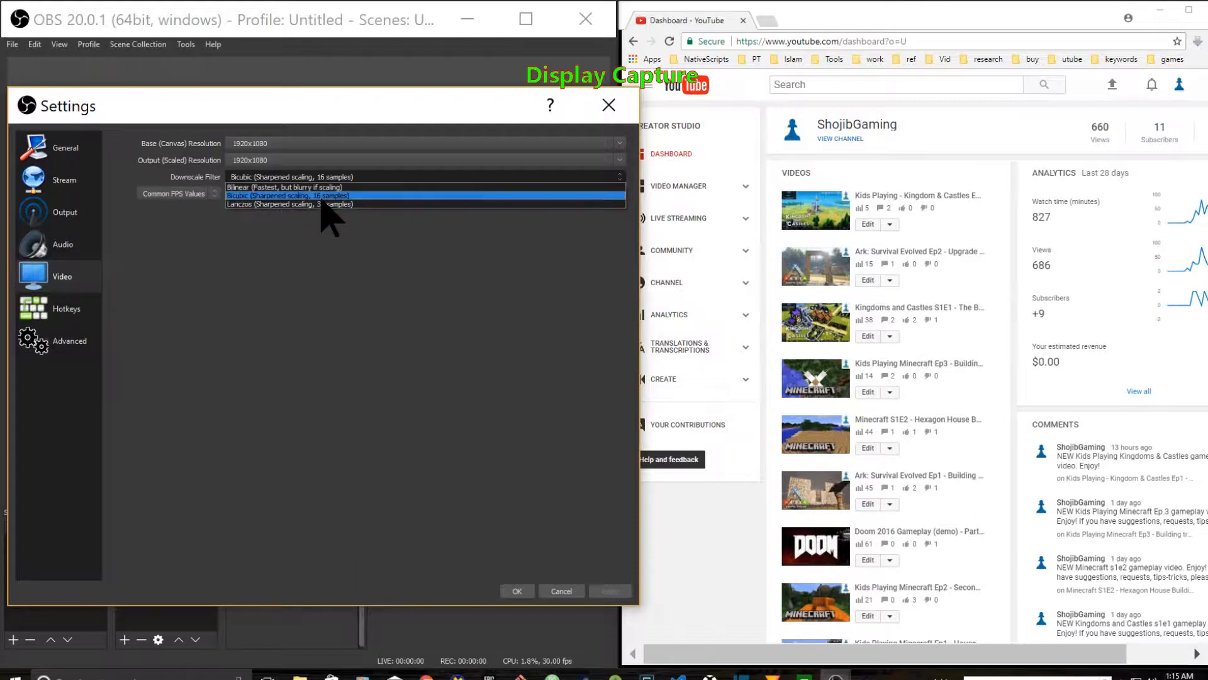
click(318, 195)
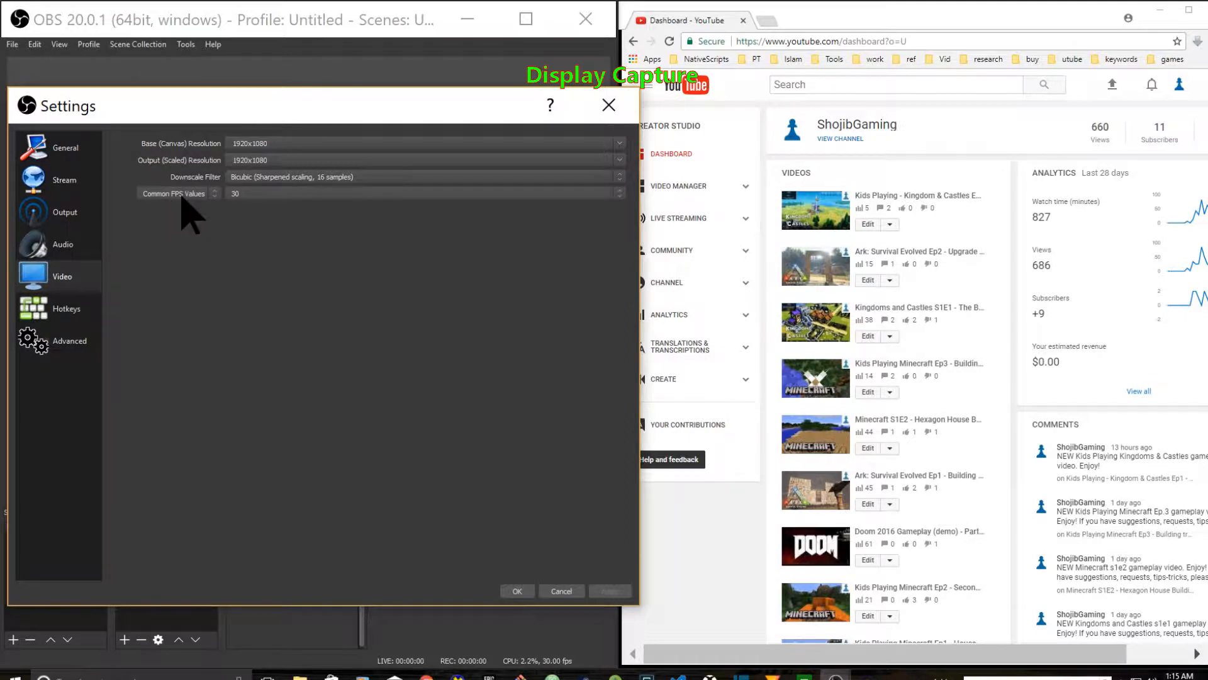
Choose 30 as the common FPS value, apply the video settings and accept the settings dialog.
click(245, 194)
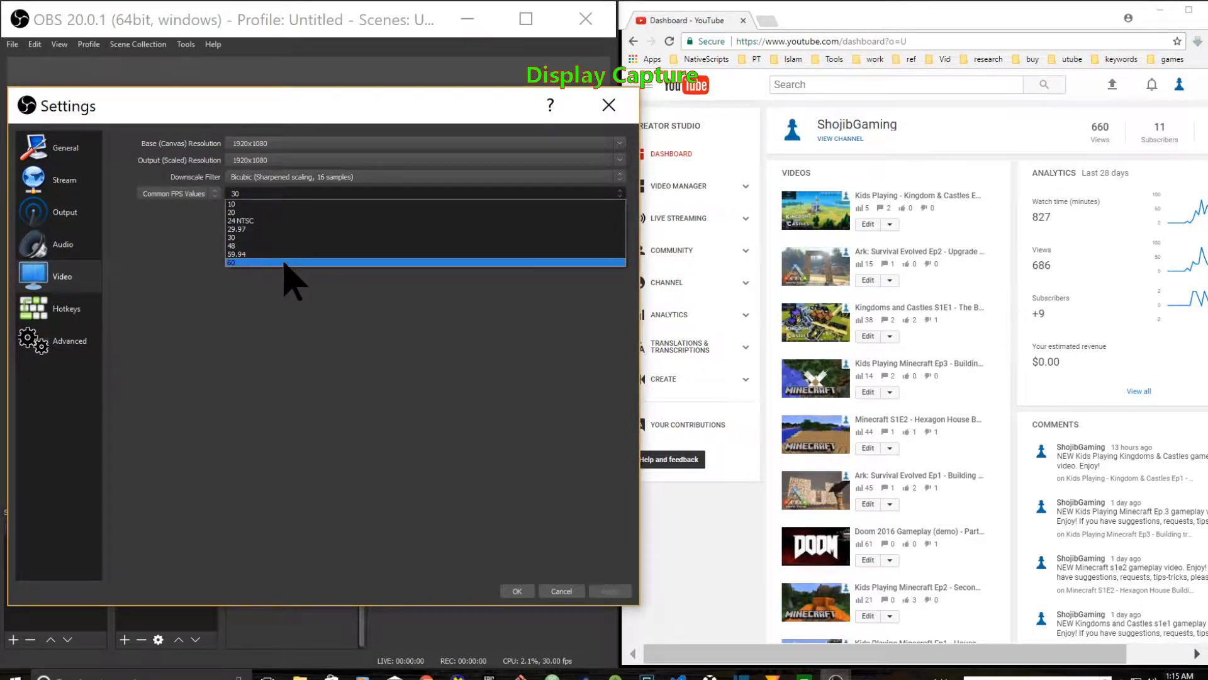
click(243, 238)
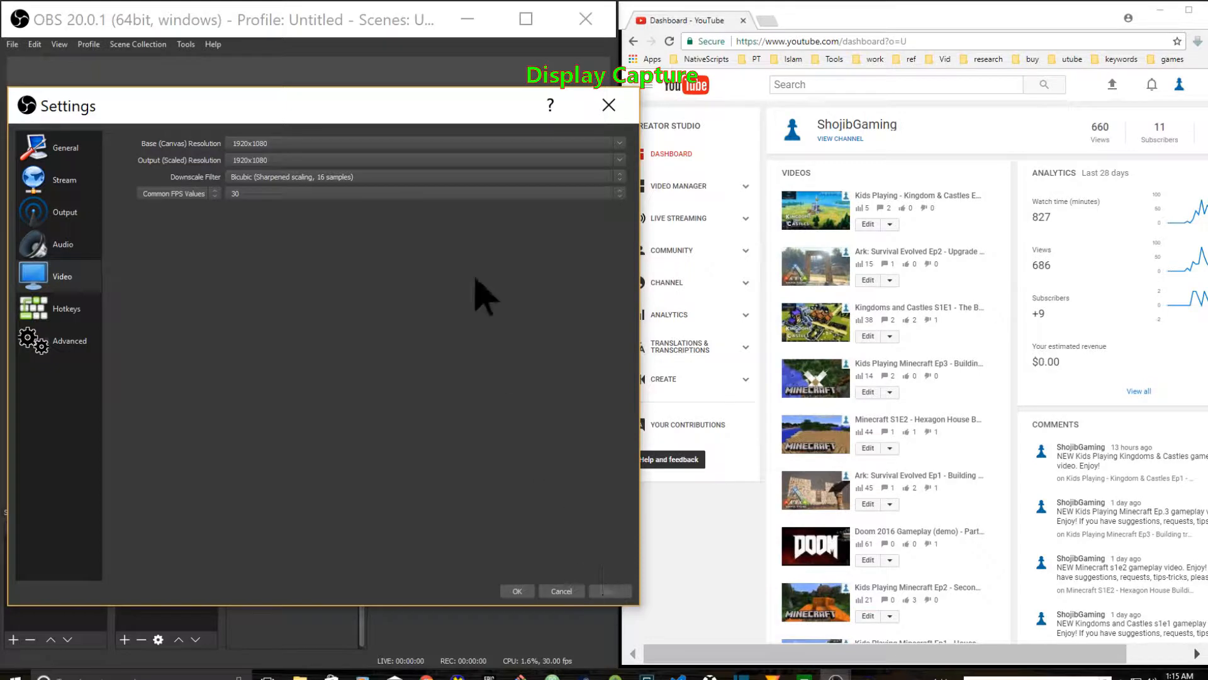
click(608, 592)
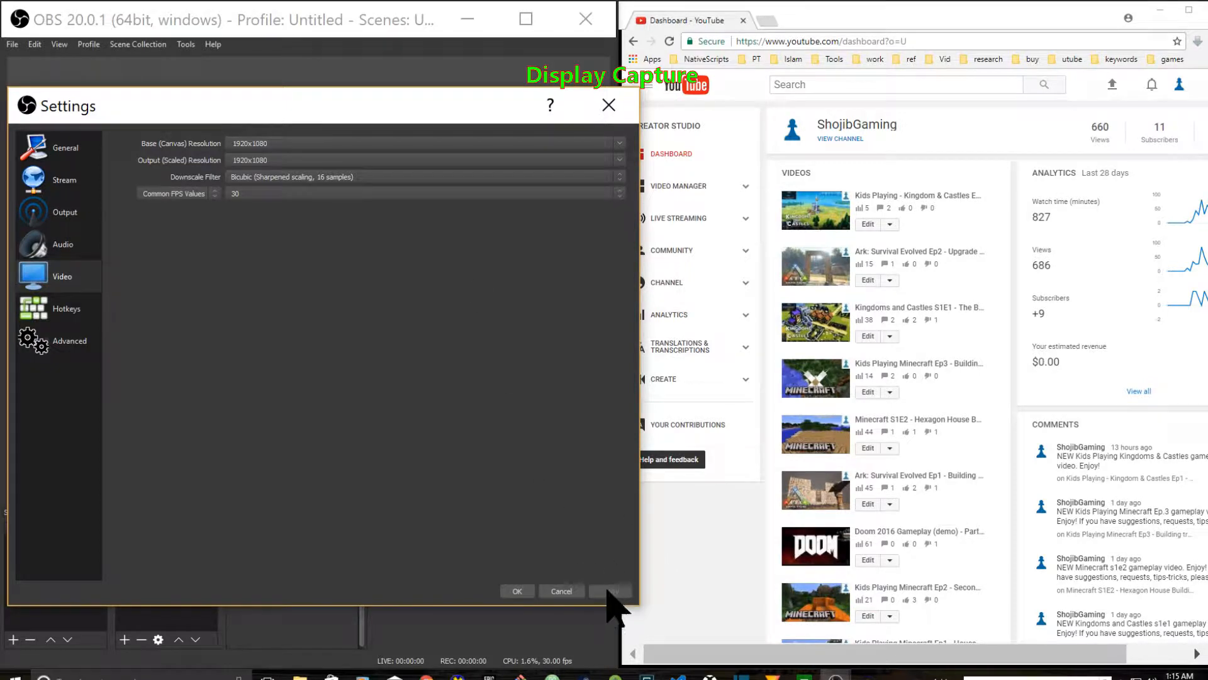
click(512, 593)
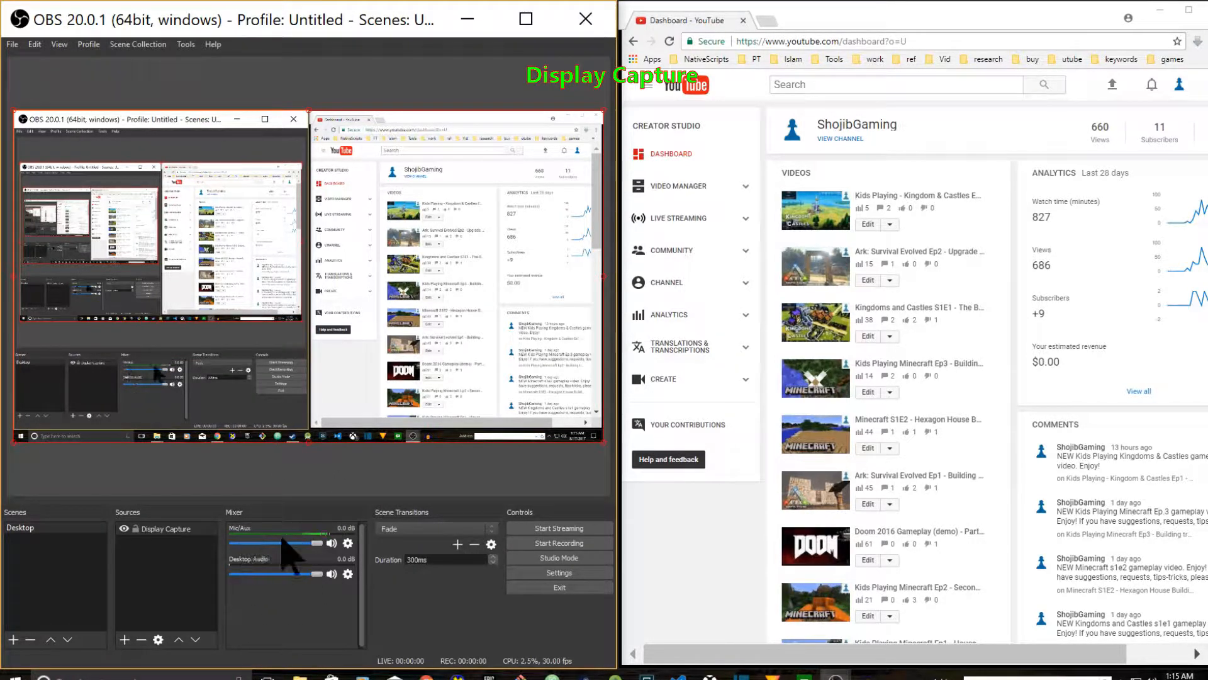
Open the advanced audio properties of Mic/Aux, widen the dialog, toggle Desktop Audio's track 1 and track 2 assignments, and close it.
click(348, 543)
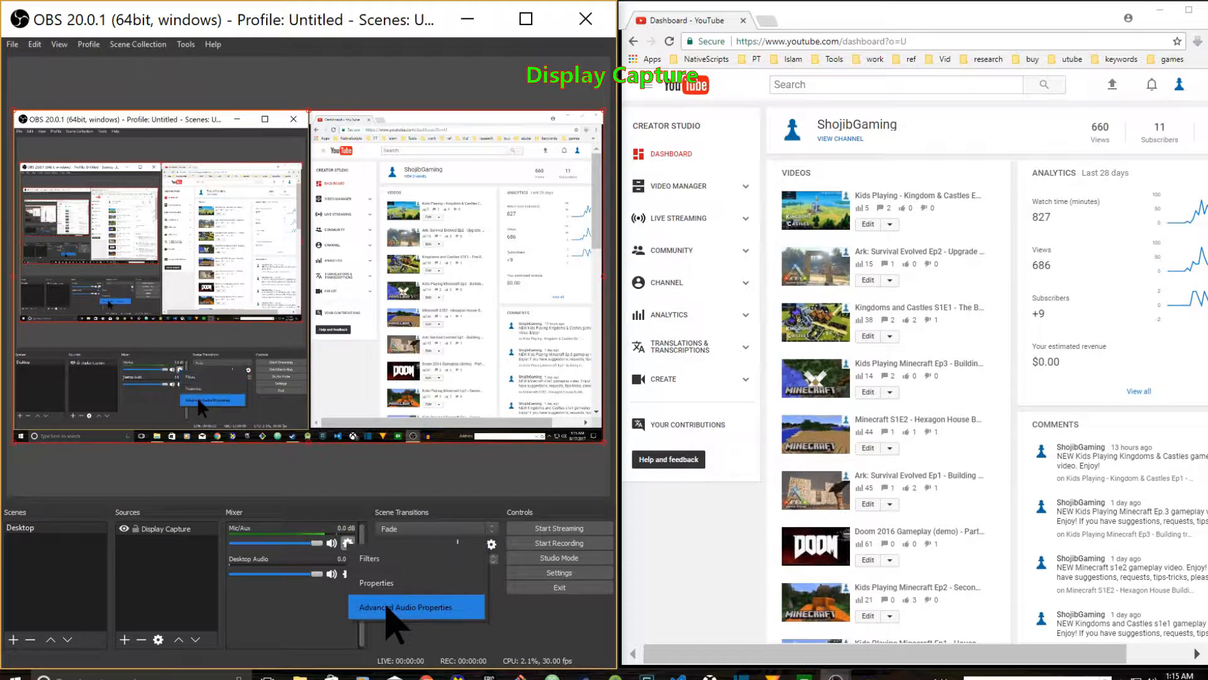
click(394, 610)
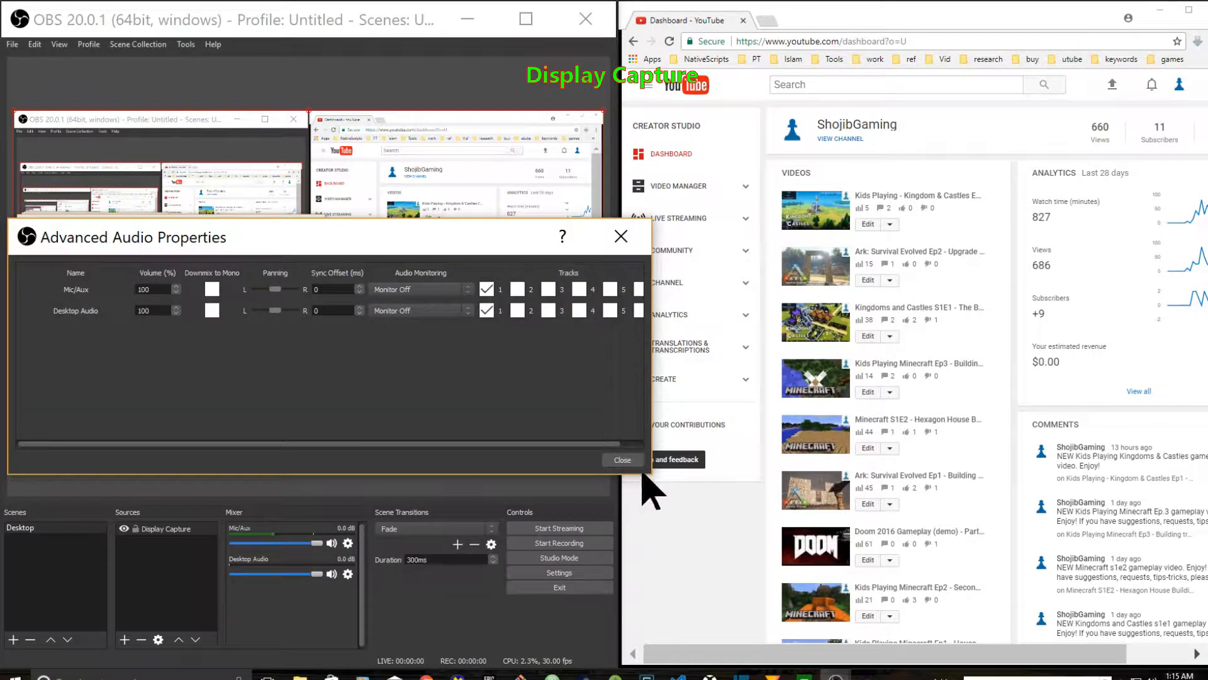
drag(652, 471, 706, 485)
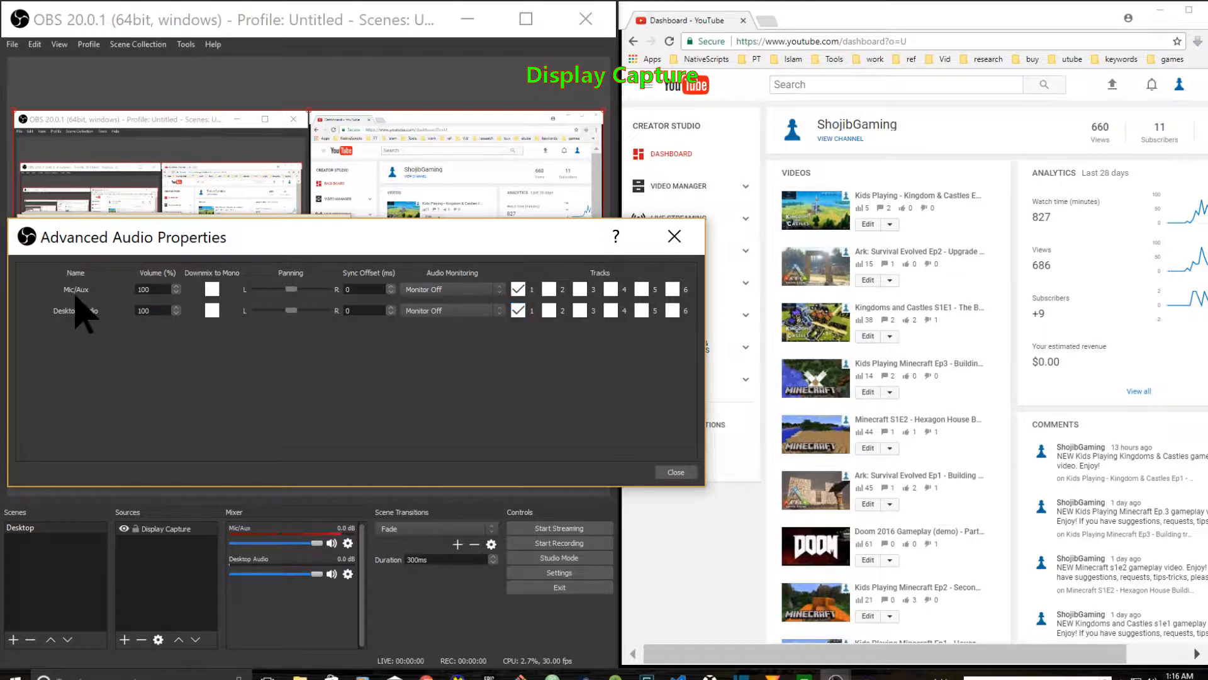
click(518, 311)
click(550, 311)
click(550, 311)
click(675, 472)
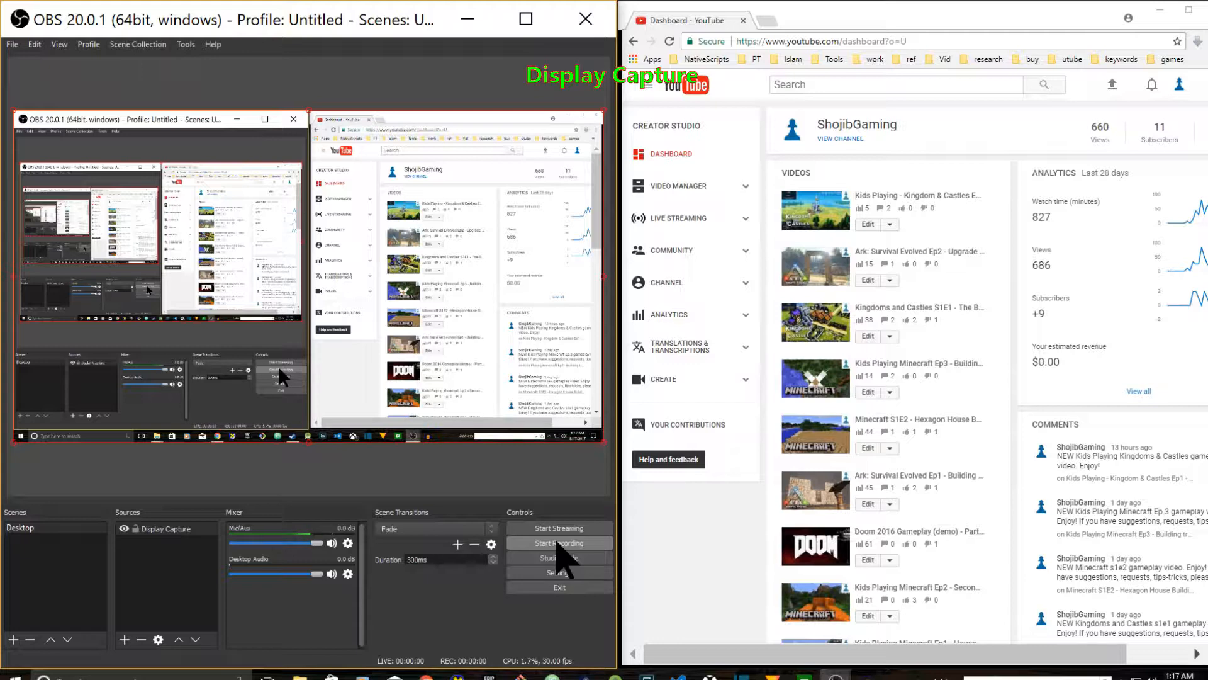
Start recording and play the Ark: Survival Evolved Ep2 video on its YouTube watch page as test content.
click(559, 545)
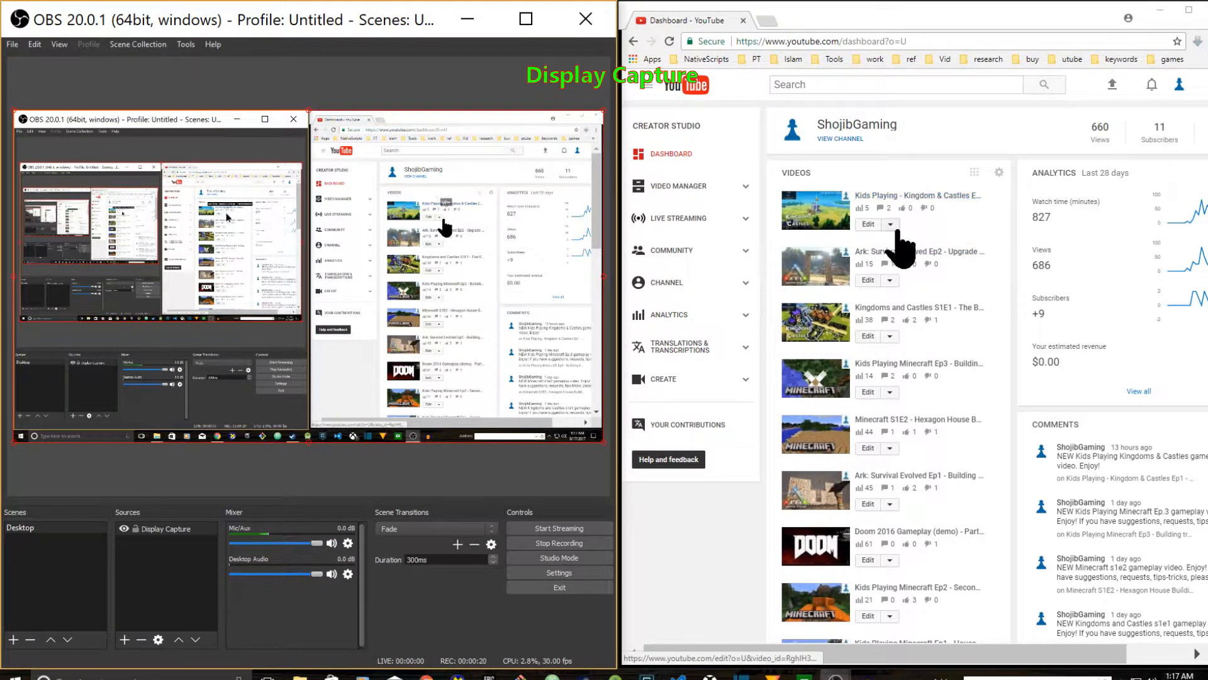
click(889, 252)
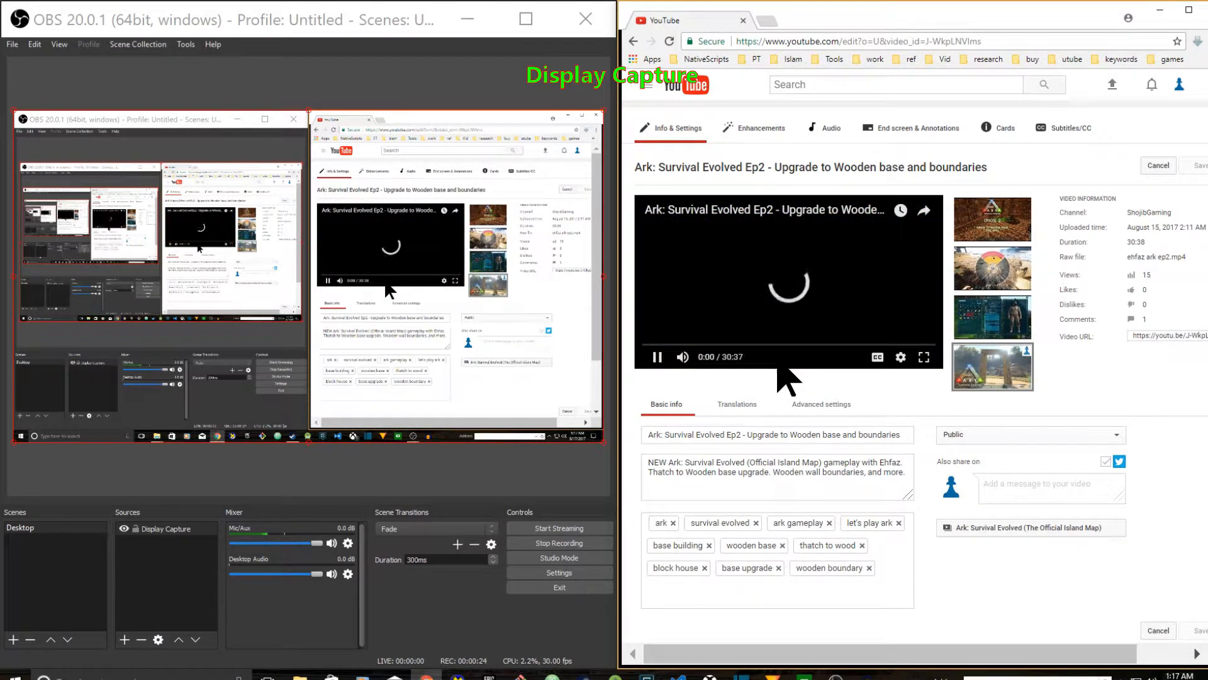
click(790, 168)
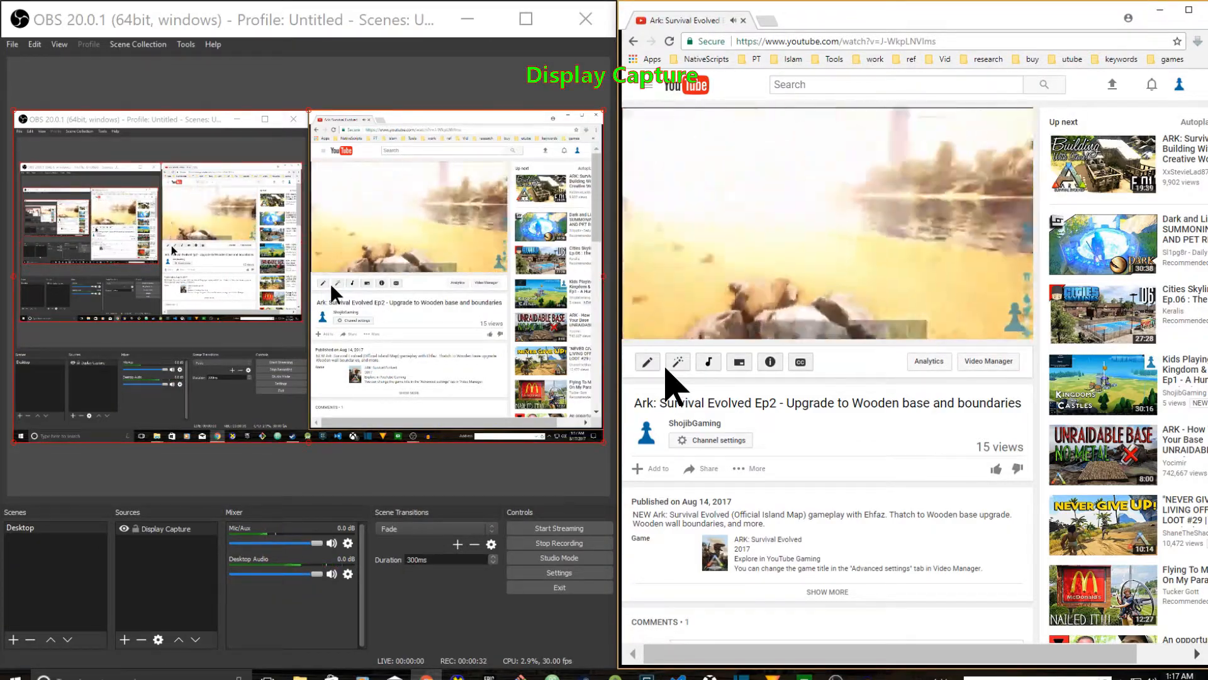
mouse_move(787, 412)
mouse_down()
mouse_move(805, 434)
mouse_move(799, 419)
mouse_up()
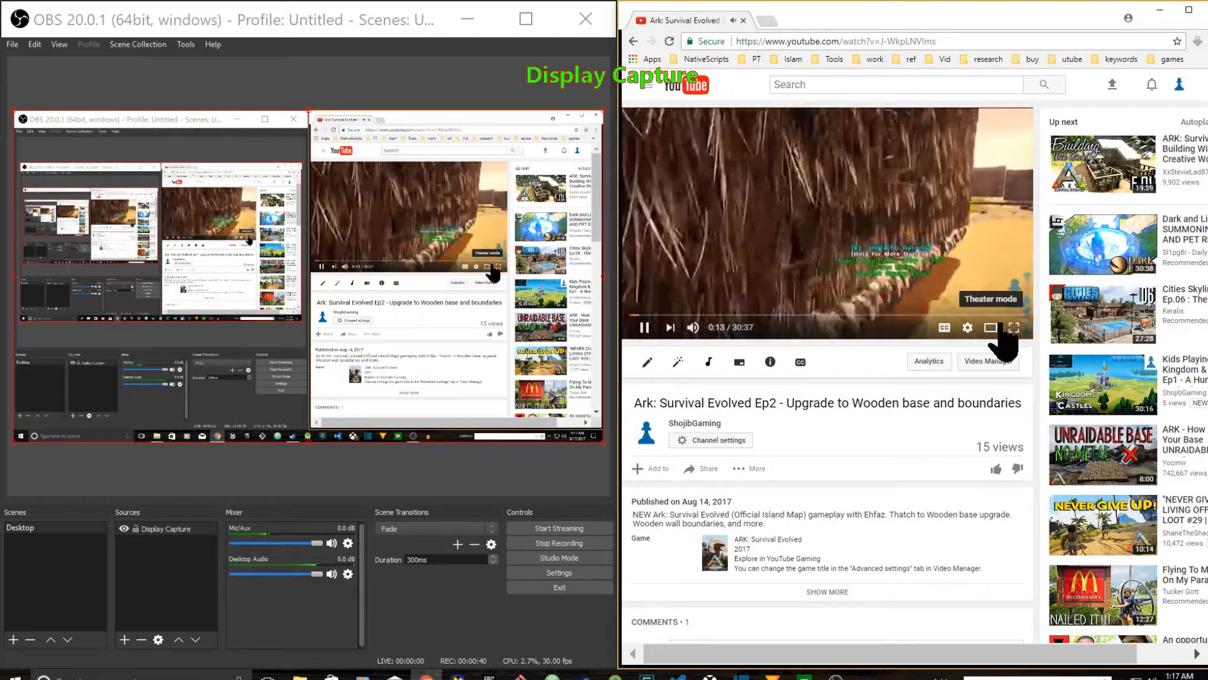
Pause the YouTube video, go to its channel page and stop the OBS recording.
click(645, 329)
click(699, 426)
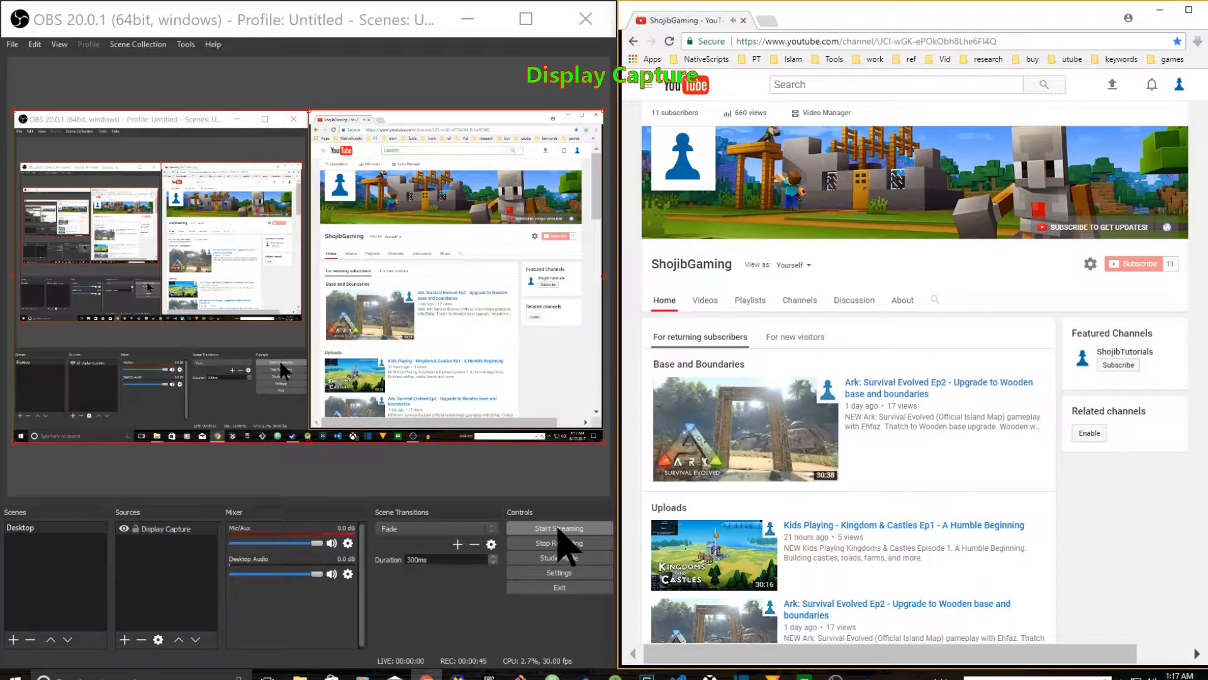
click(566, 543)
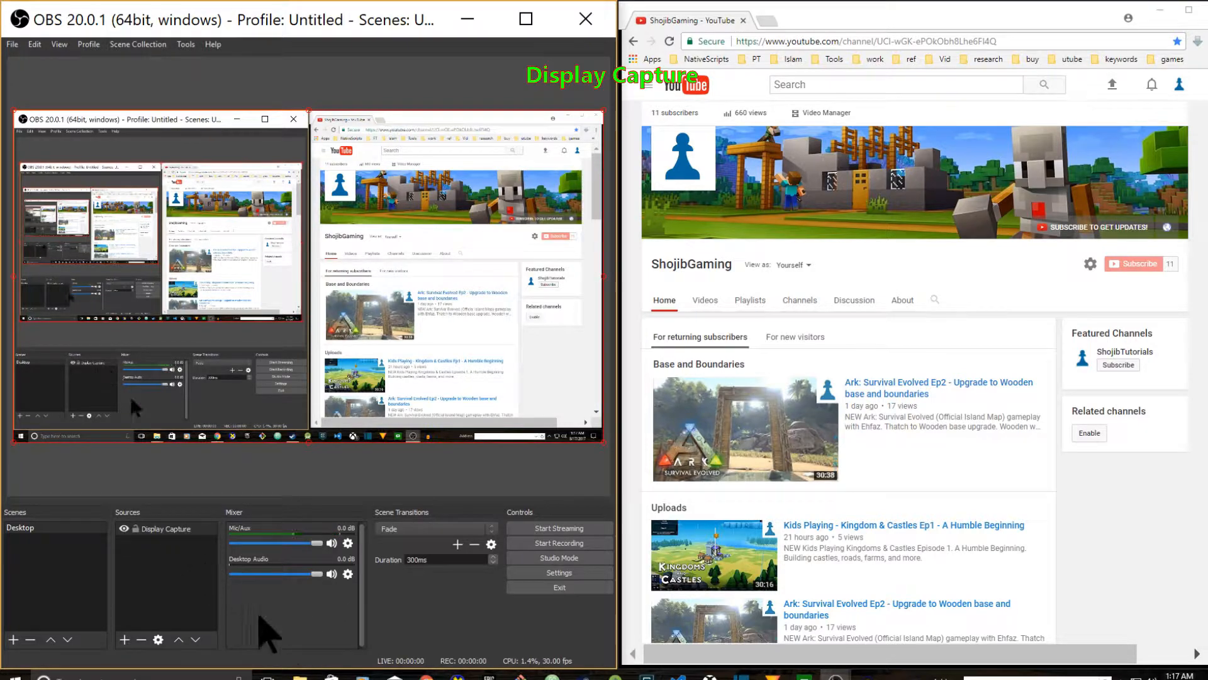
mouse_move(300, 676)
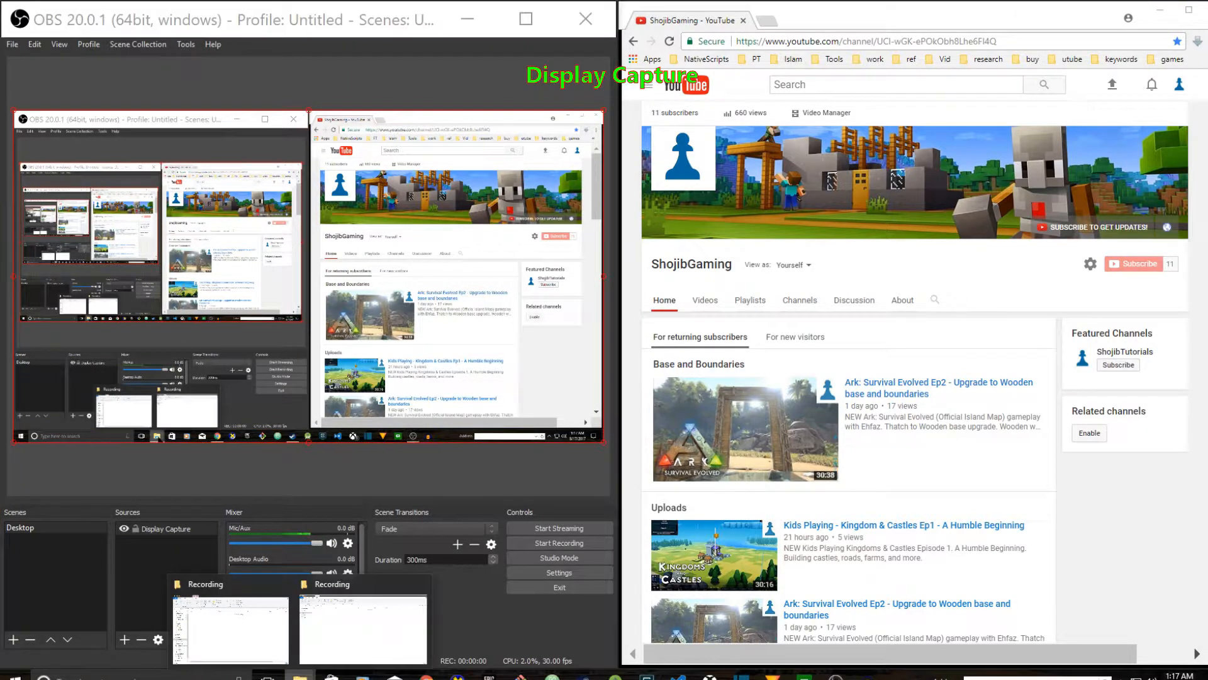
click(331, 613)
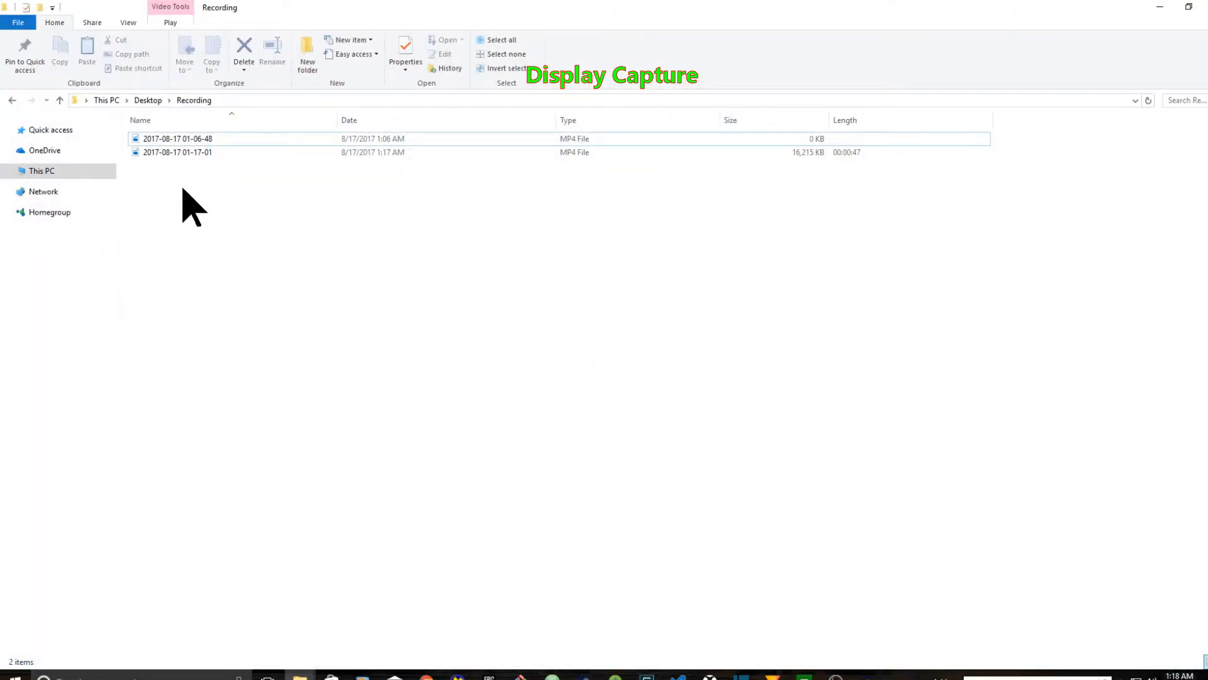
click(200, 154)
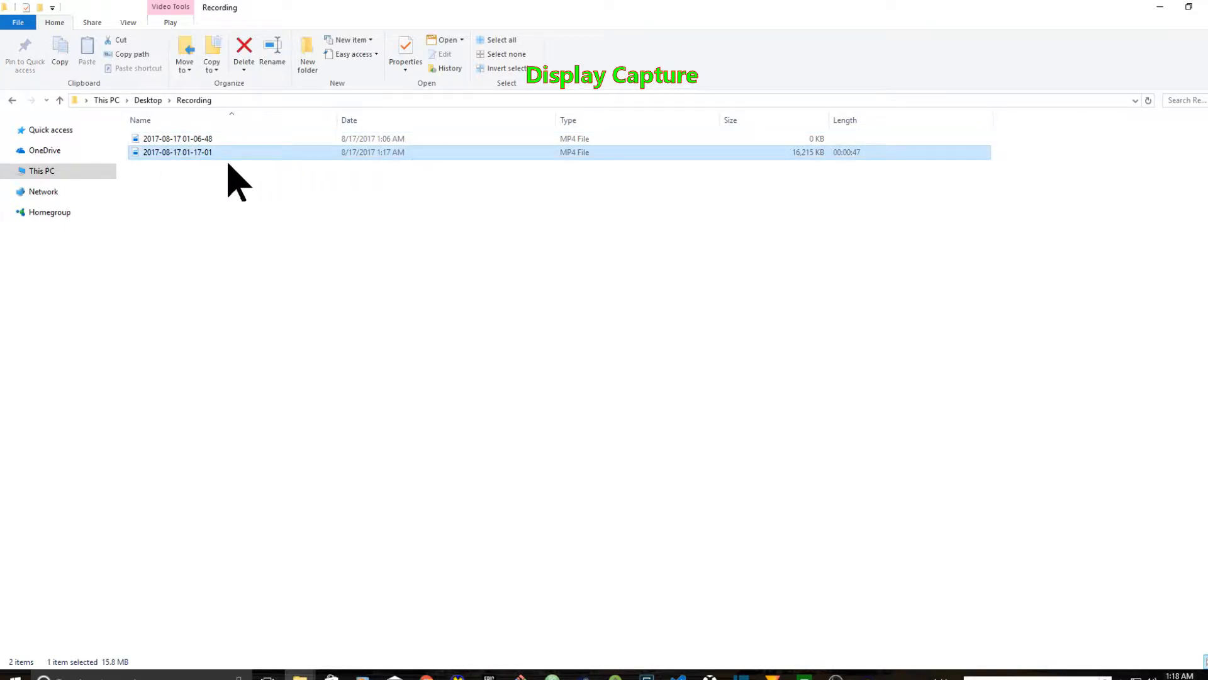
double_click(178, 153)
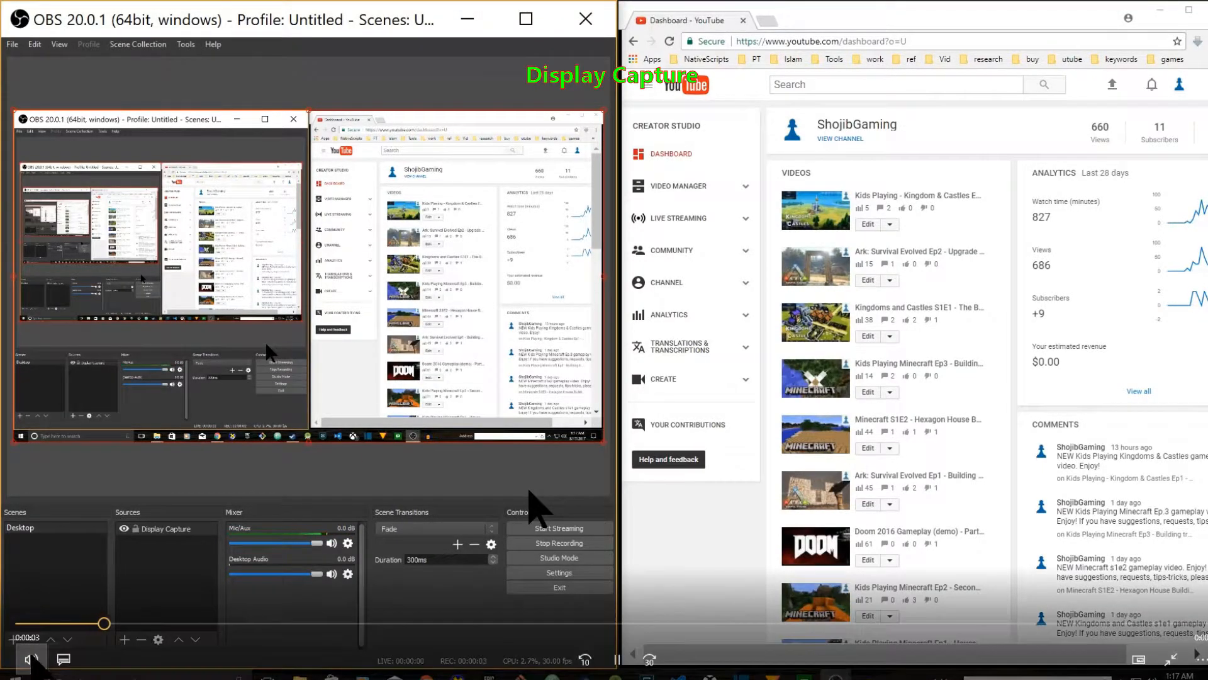
Pause the test recording, rewind it to the beginning and play it back to check picture and sound.
click(617, 659)
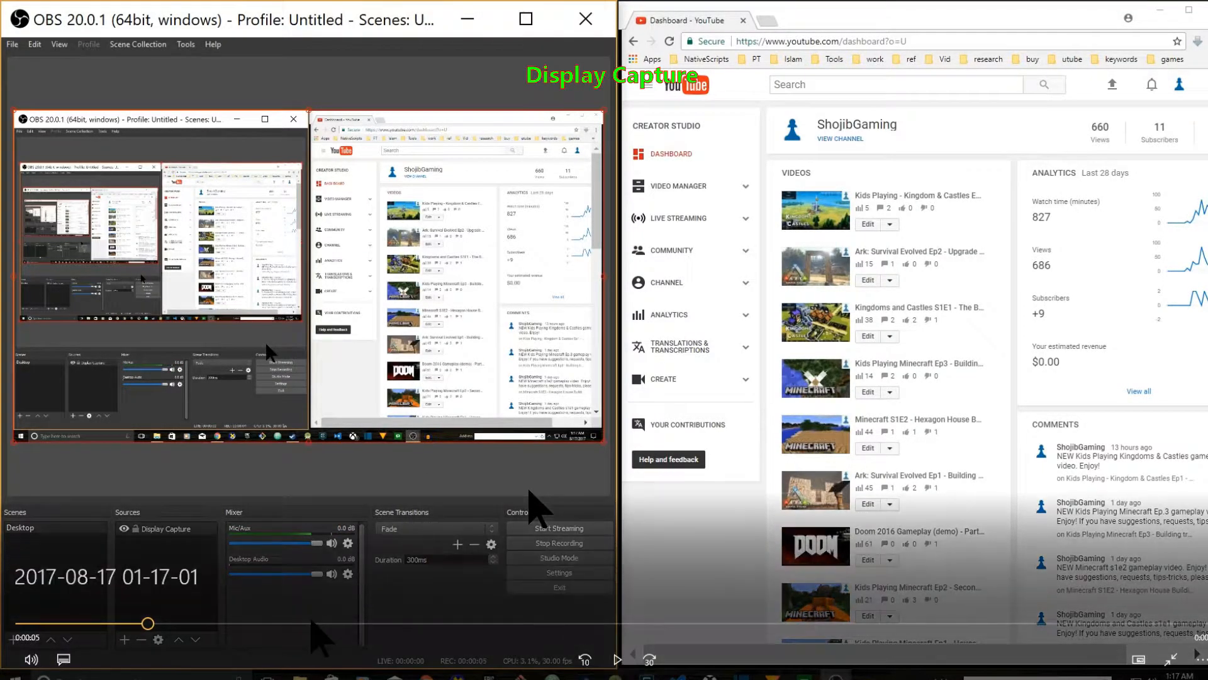
drag(147, 624, 21, 624)
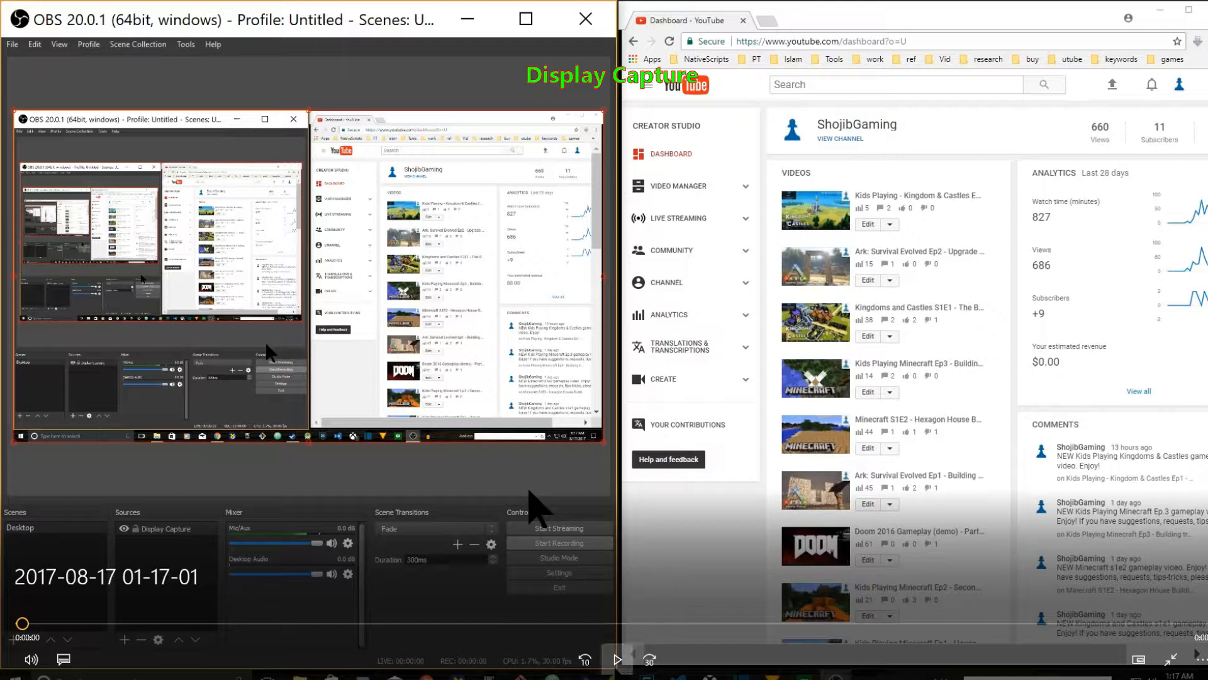
click(617, 659)
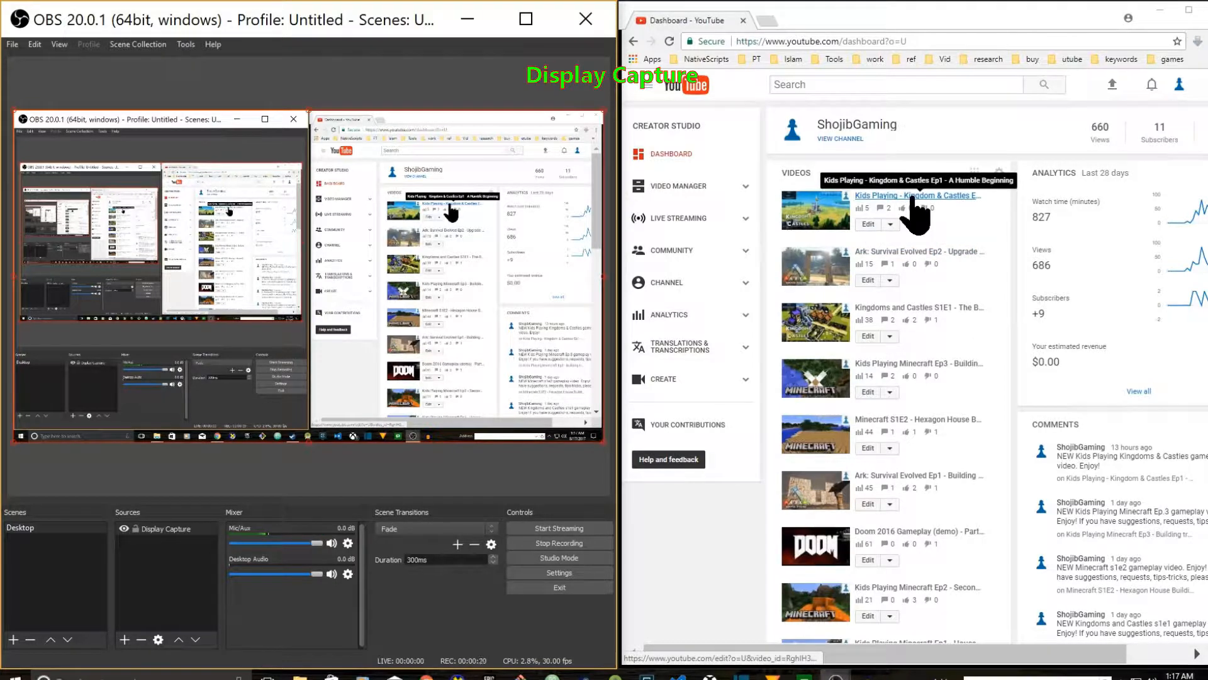
click(888, 252)
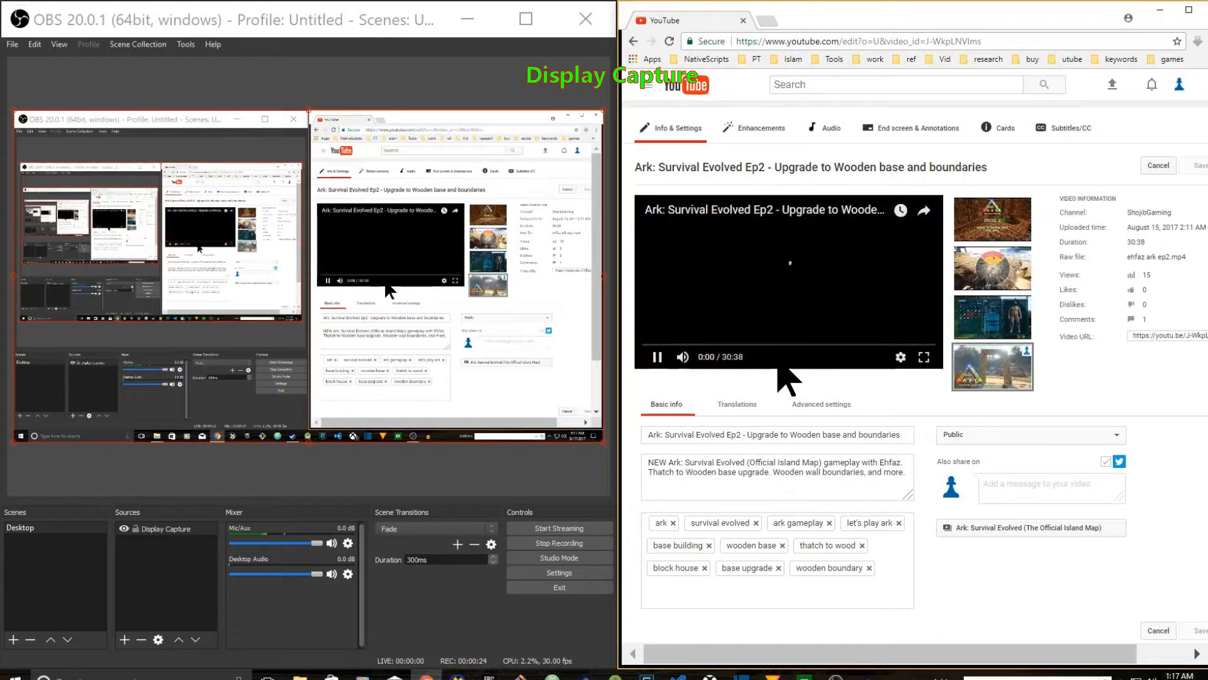
click(786, 170)
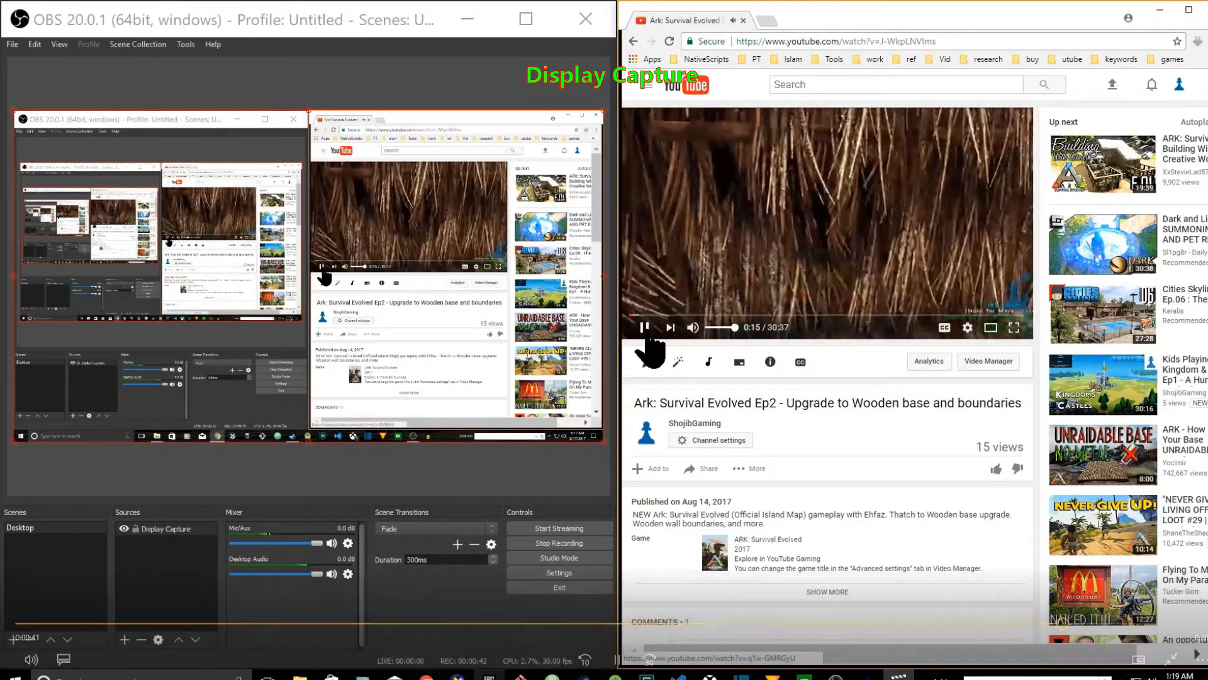
Pause the playback near 0:43, resume it to the end of the recording, and leave the full-screen player.
click(616, 659)
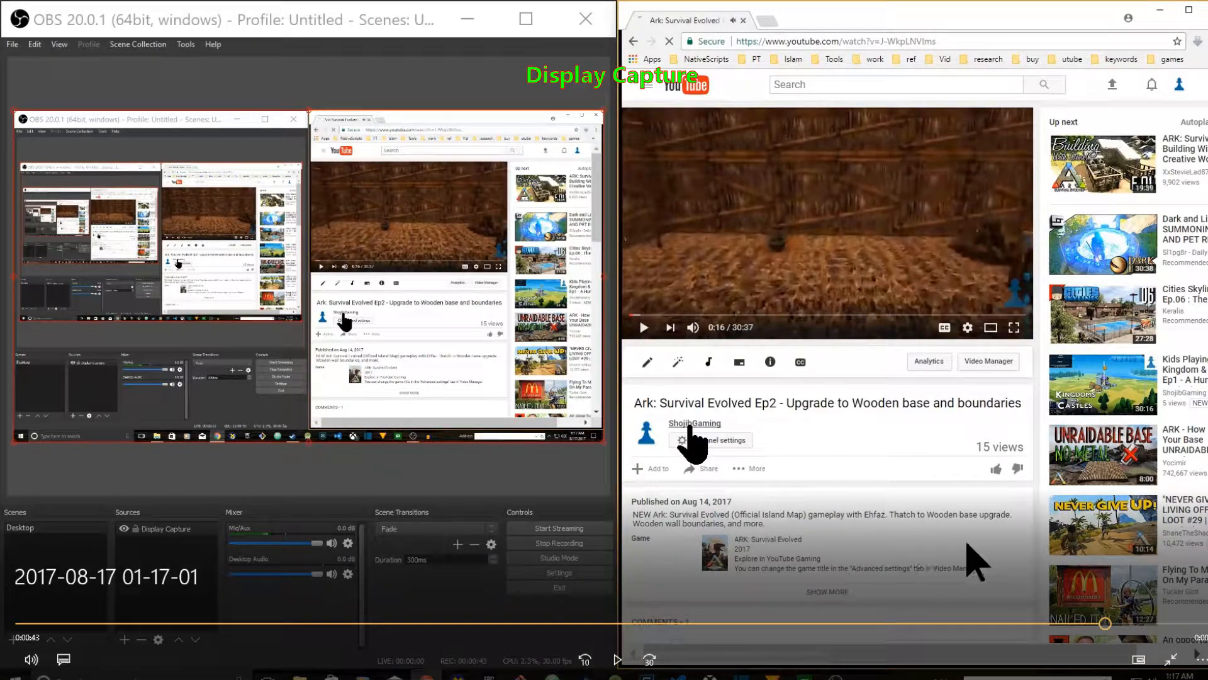
double_click(1036, 353)
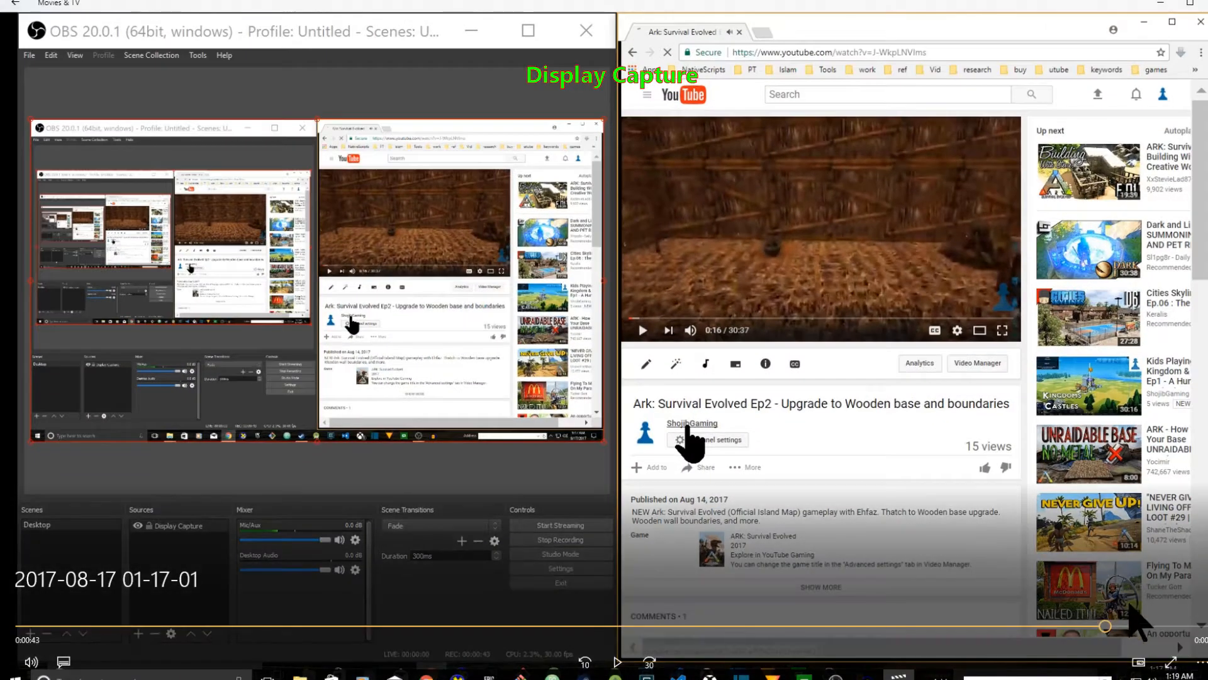
click(616, 659)
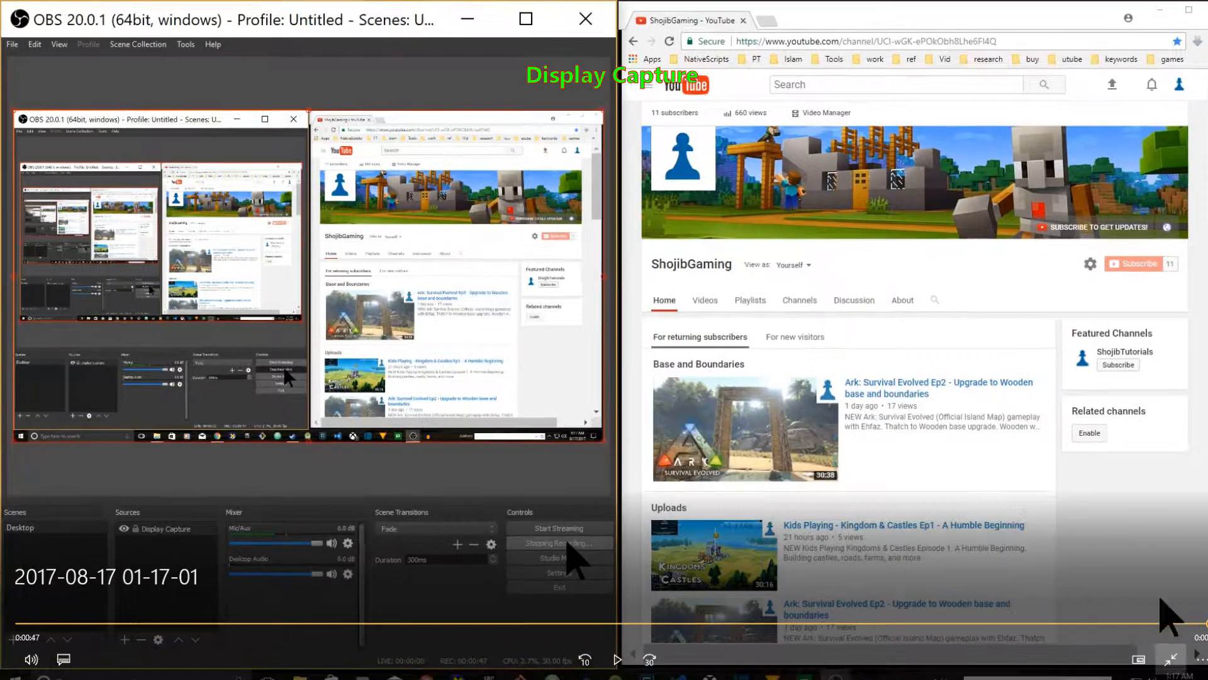
click(1171, 662)
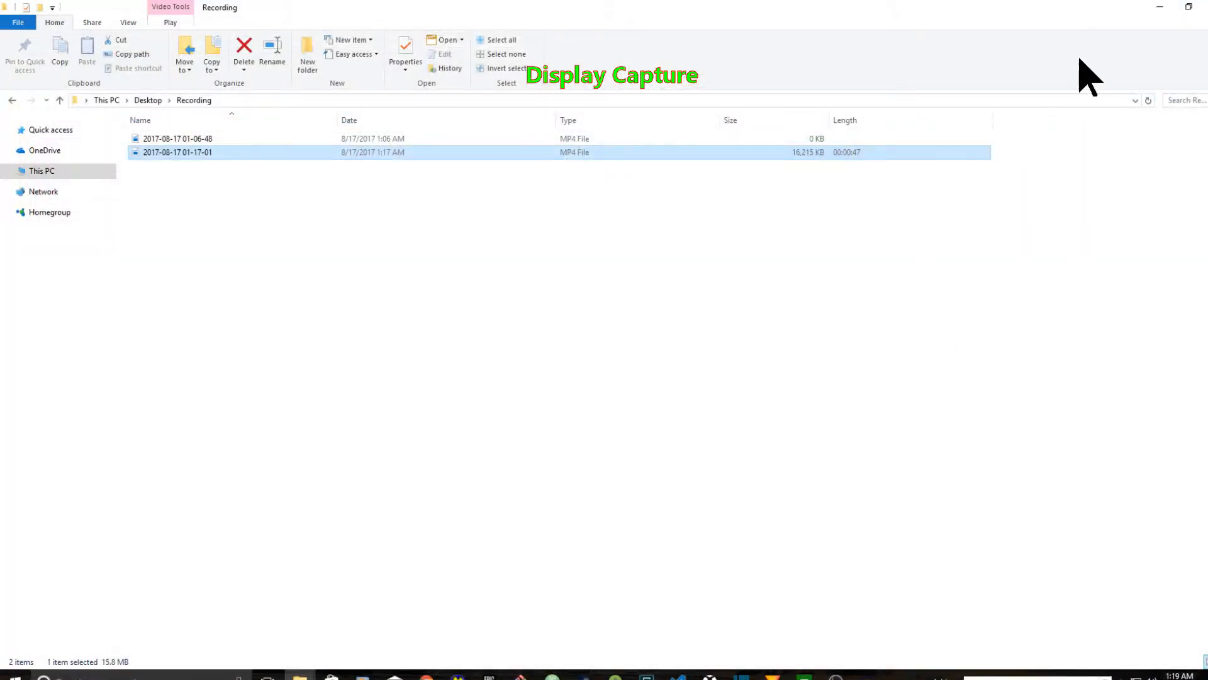
Switch back to the OBS and Chrome windows, and return to the Recording folder in File Explorer.
mouse_move(836, 674)
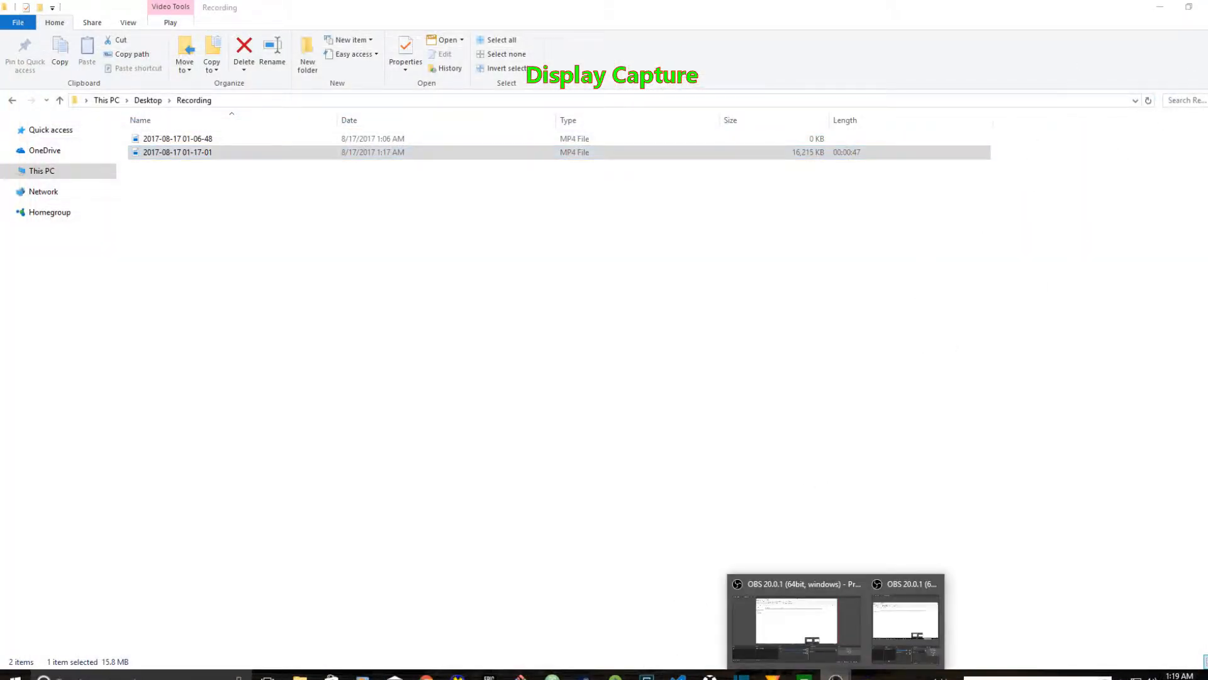
click(879, 623)
click(426, 676)
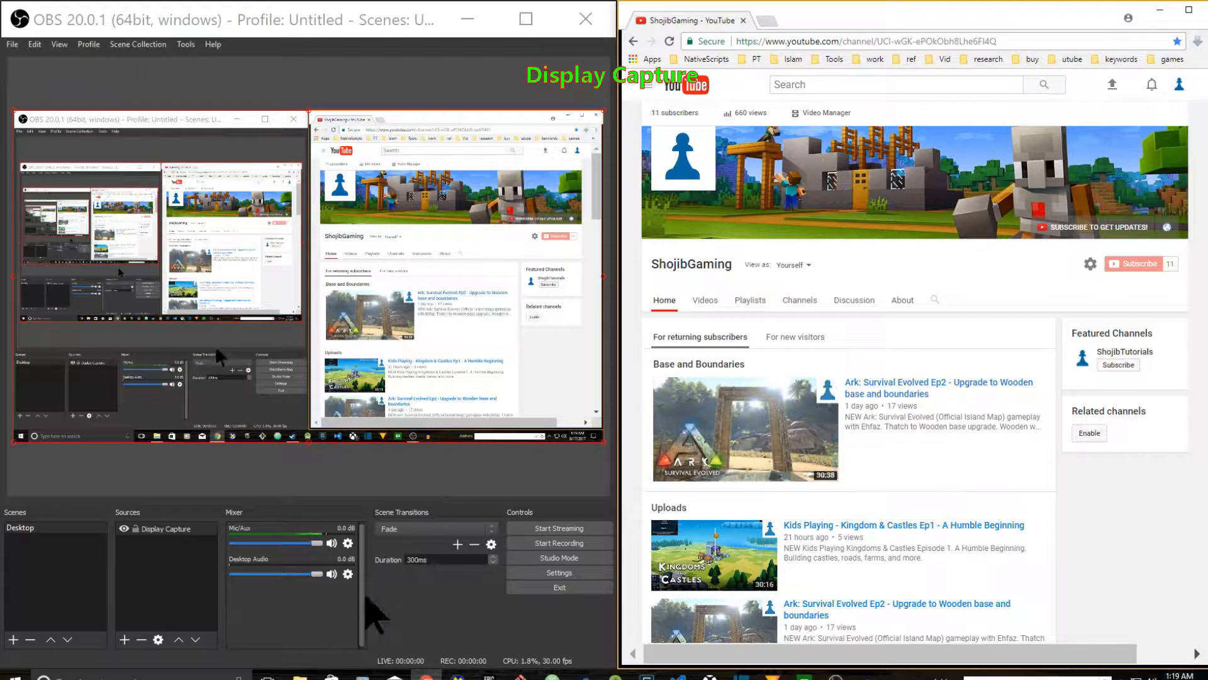
mouse_move(300, 675)
click(349, 633)
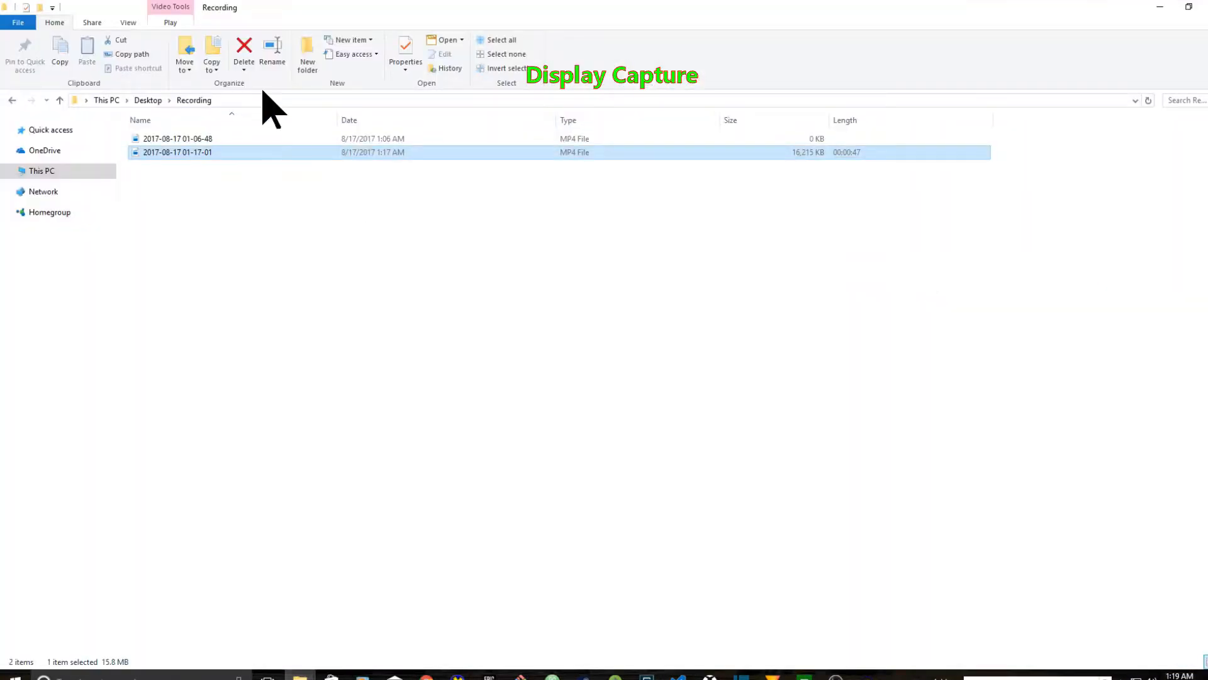
right_click(183, 152)
mouse_move(264, 202)
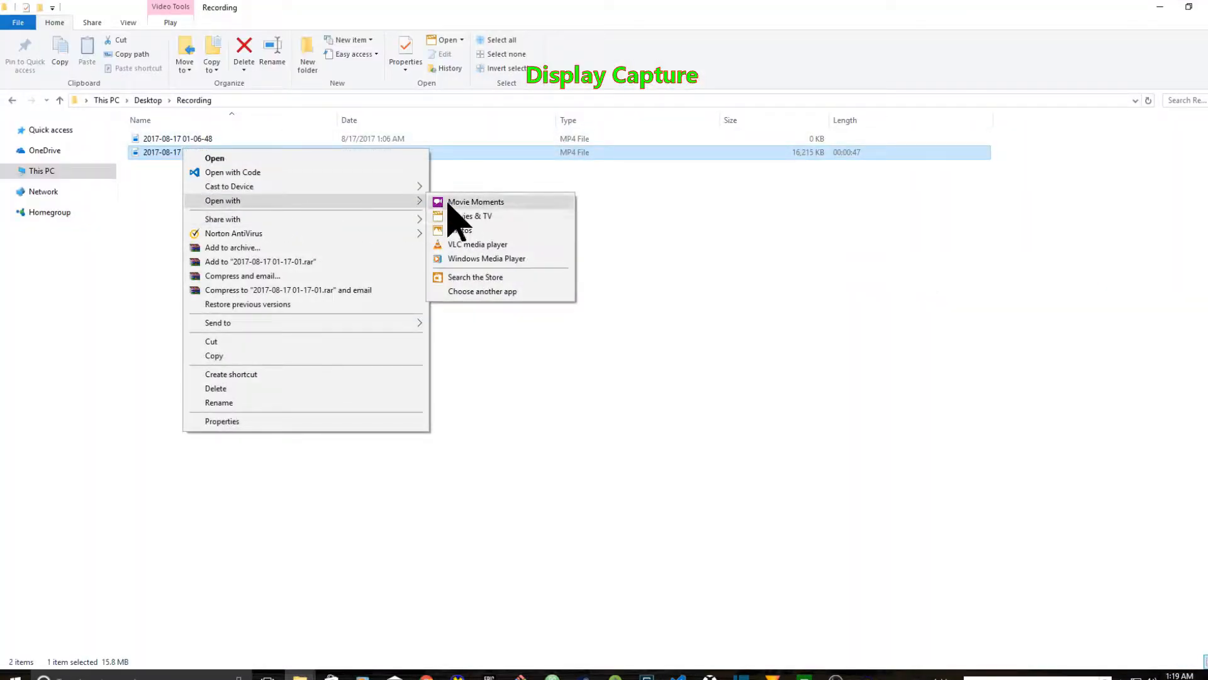
click(475, 246)
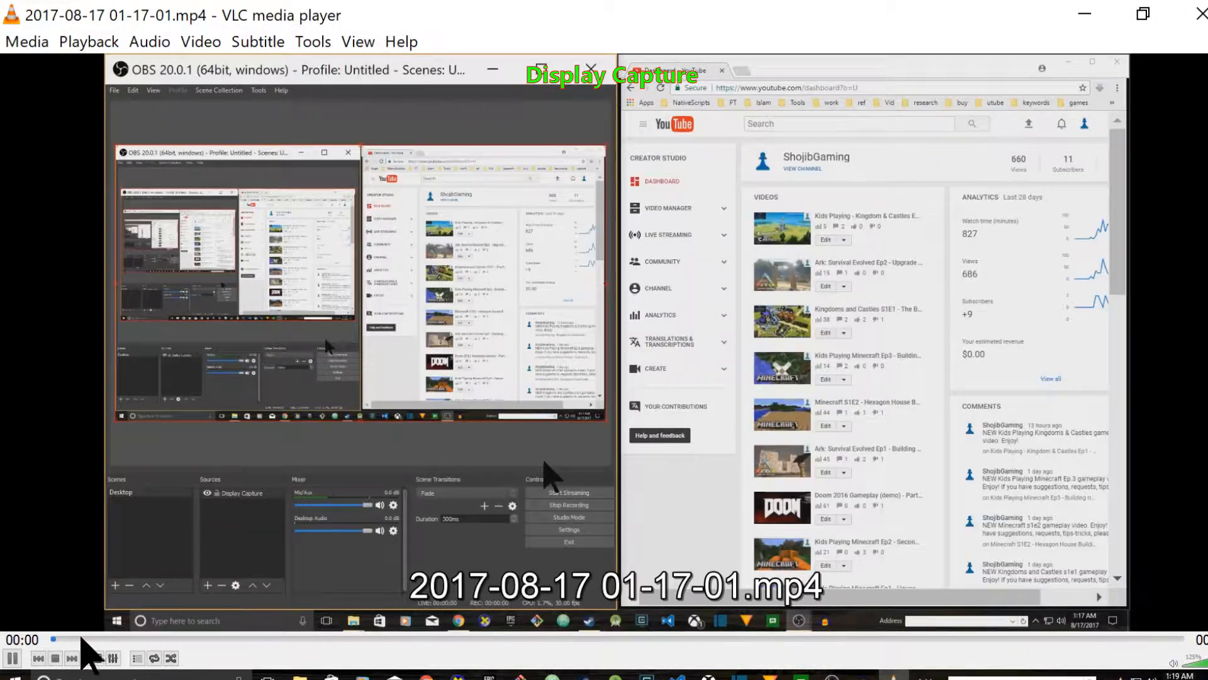
click(38, 658)
click(12, 658)
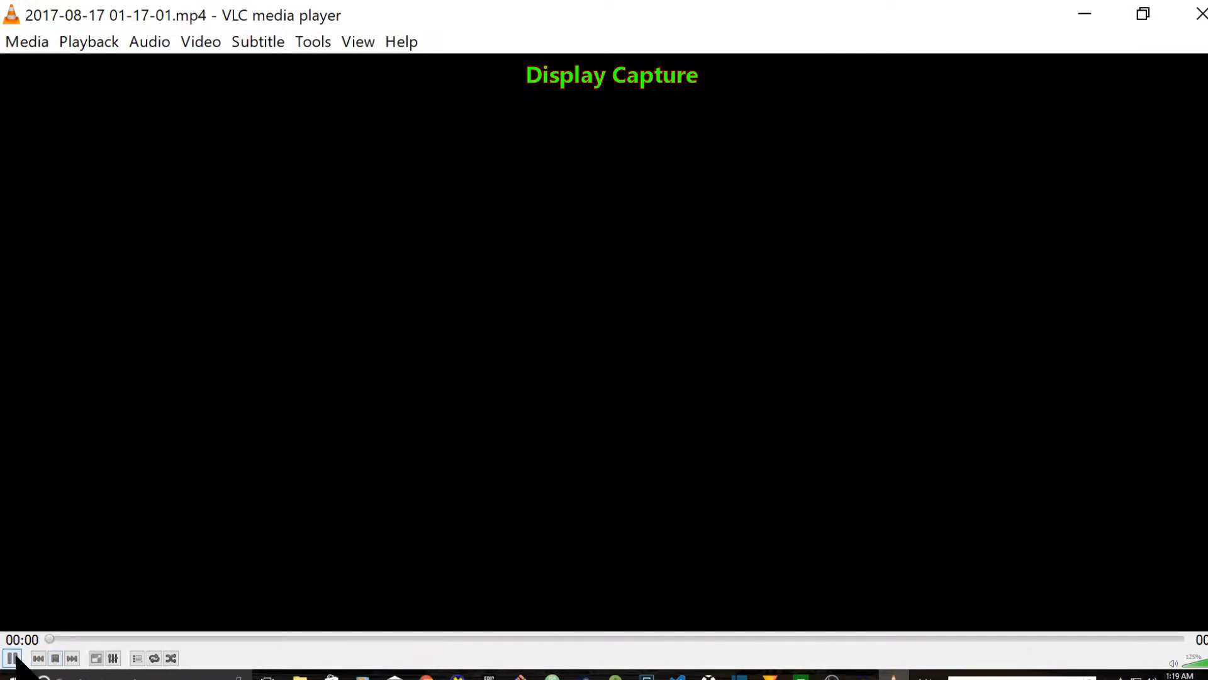
click(13, 658)
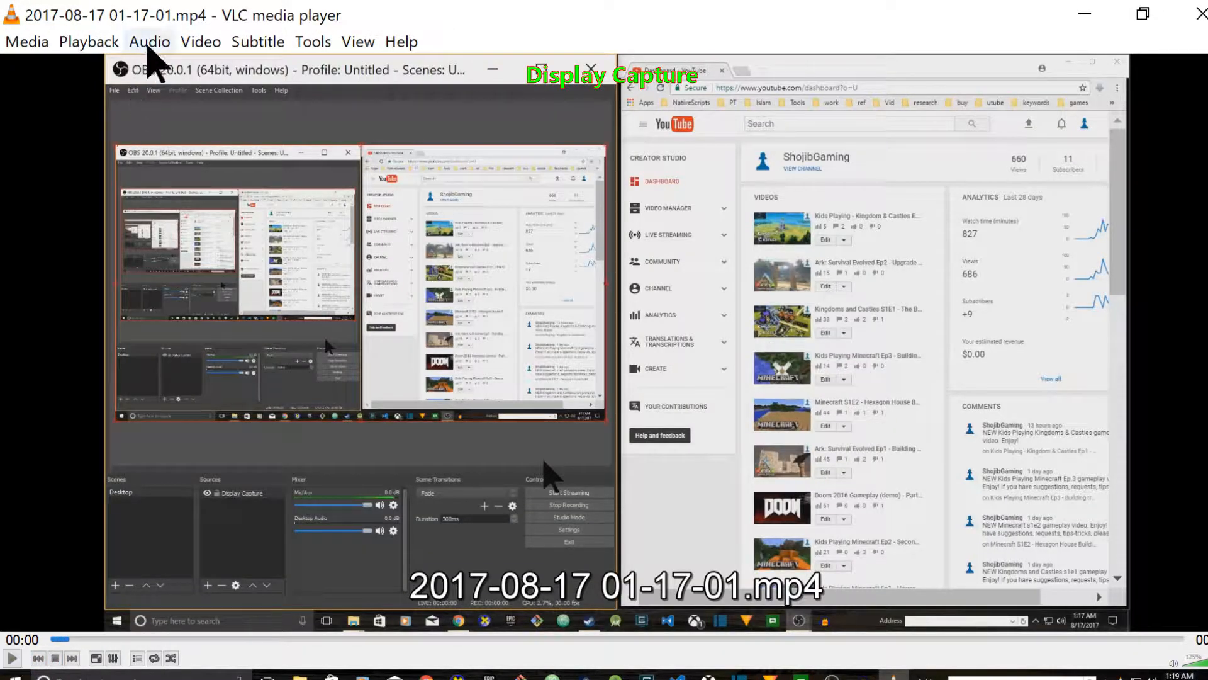
Check which audio tracks the recording contains and close VLC media player.
click(151, 41)
mouse_move(178, 74)
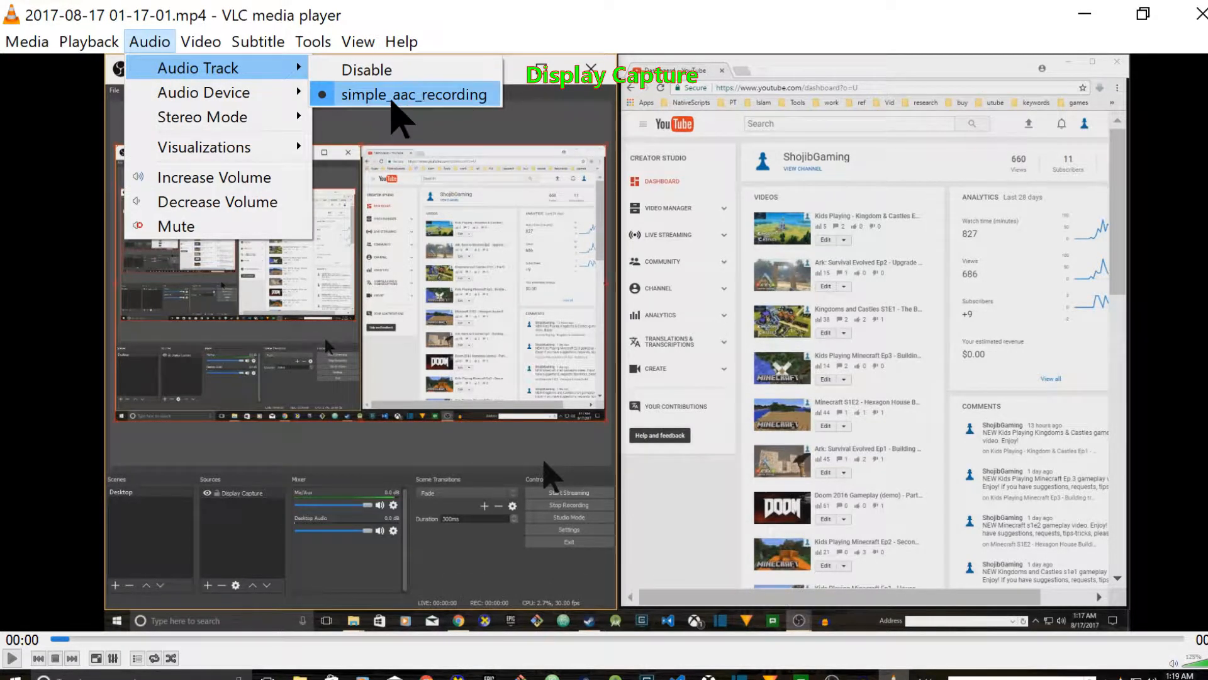
click(1197, 19)
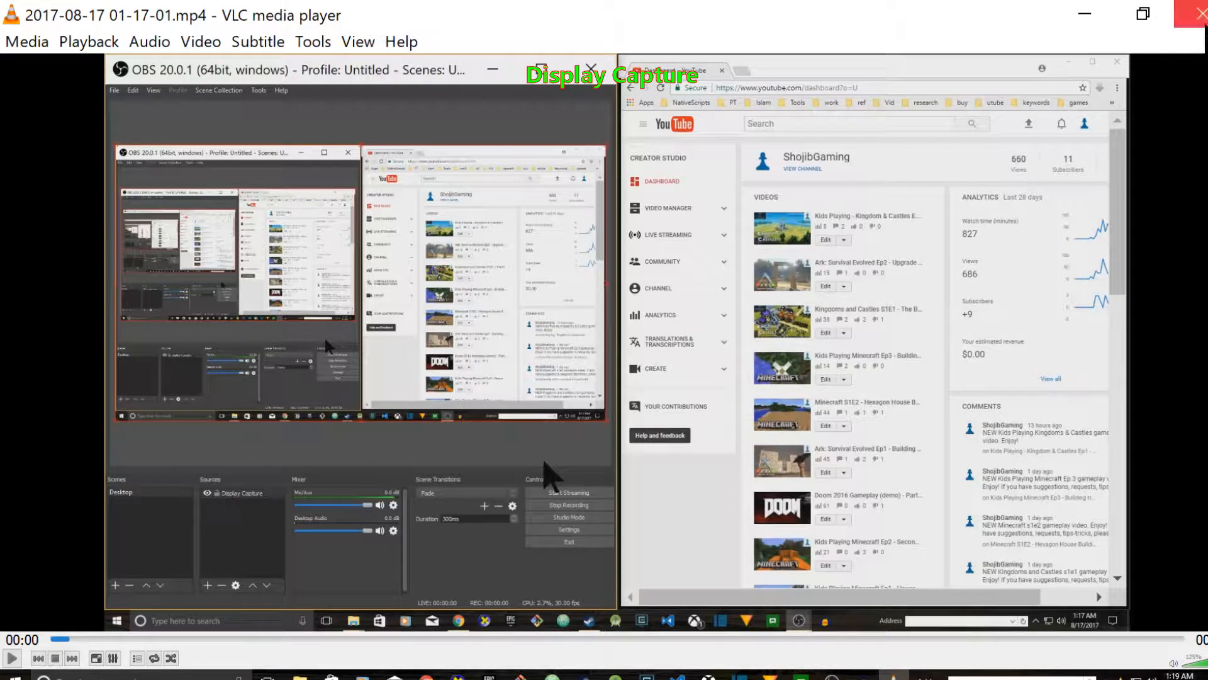
click(1198, 19)
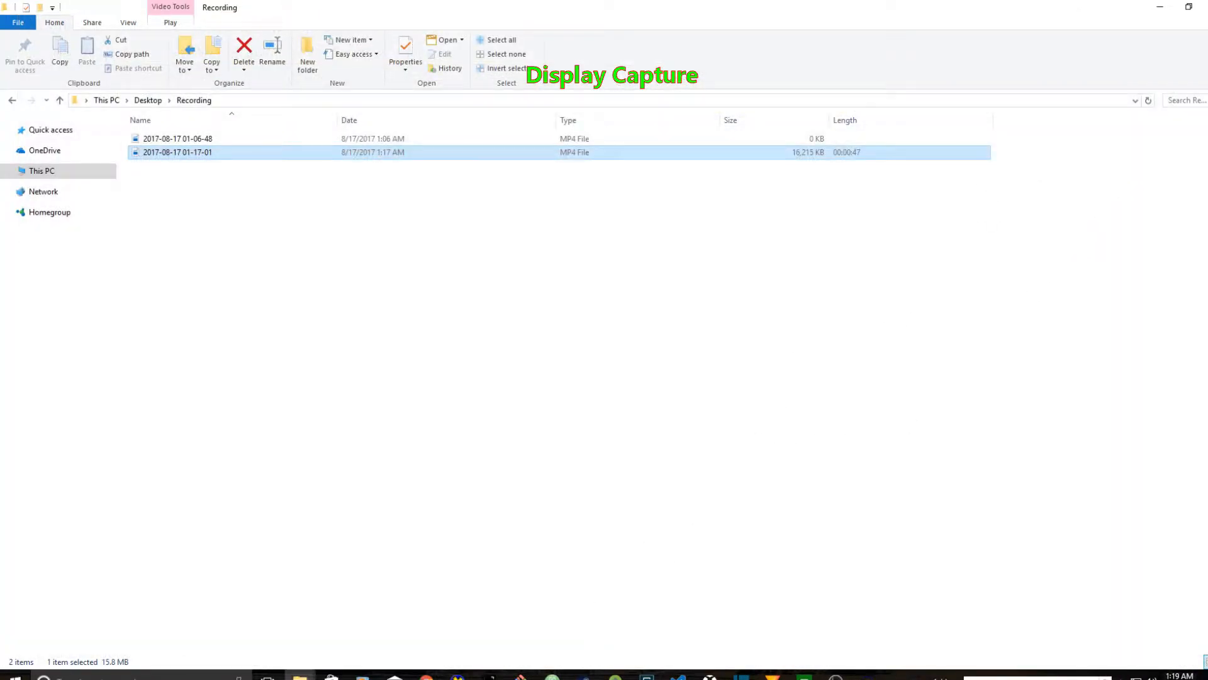
Switch to OBS and add a new scene named Games.
click(835, 676)
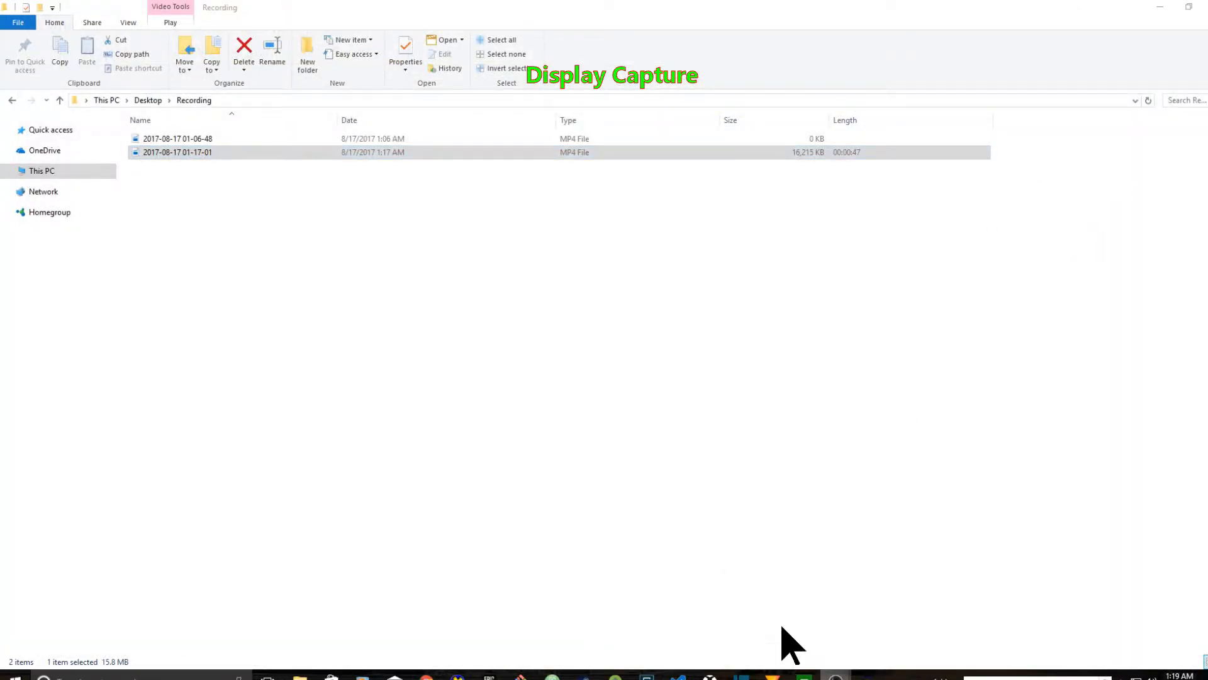
mouse_move(837, 675)
click(910, 654)
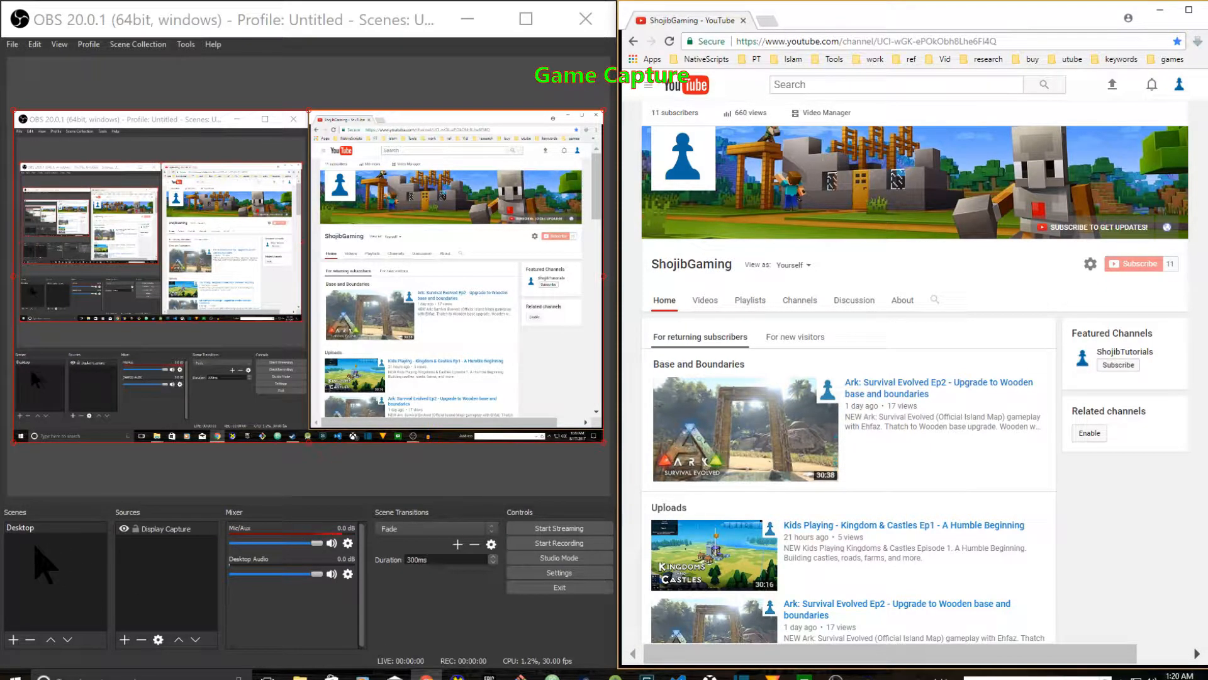
right_click(33, 543)
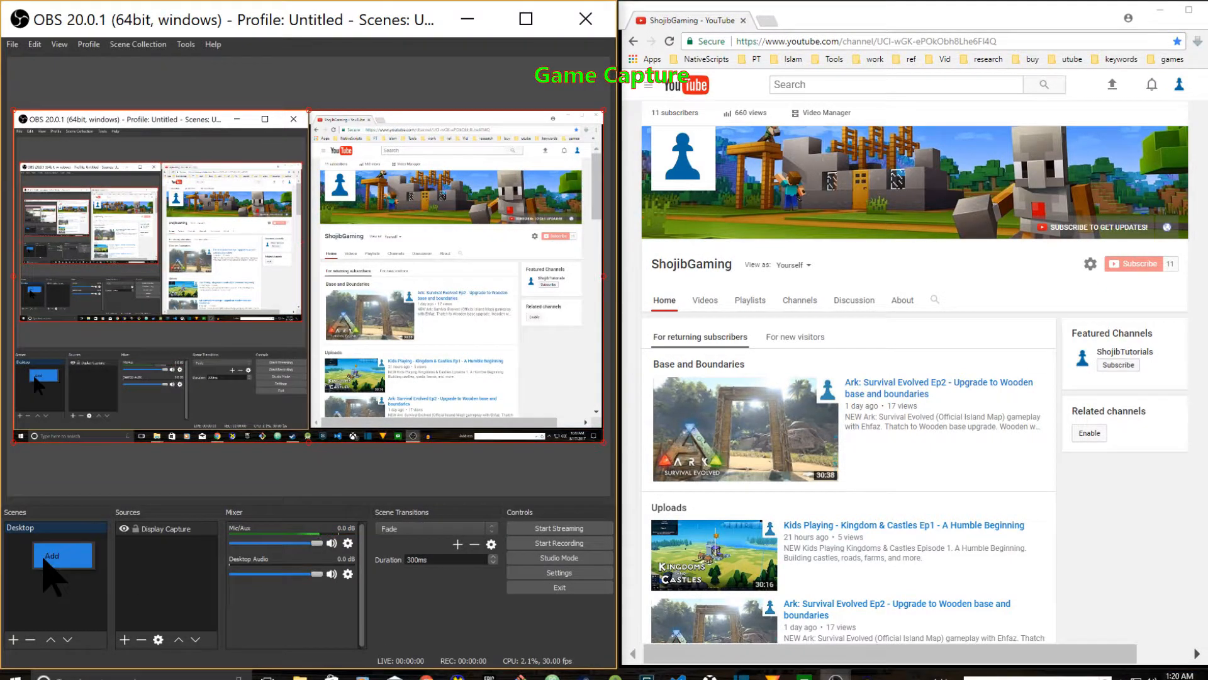
click(42, 557)
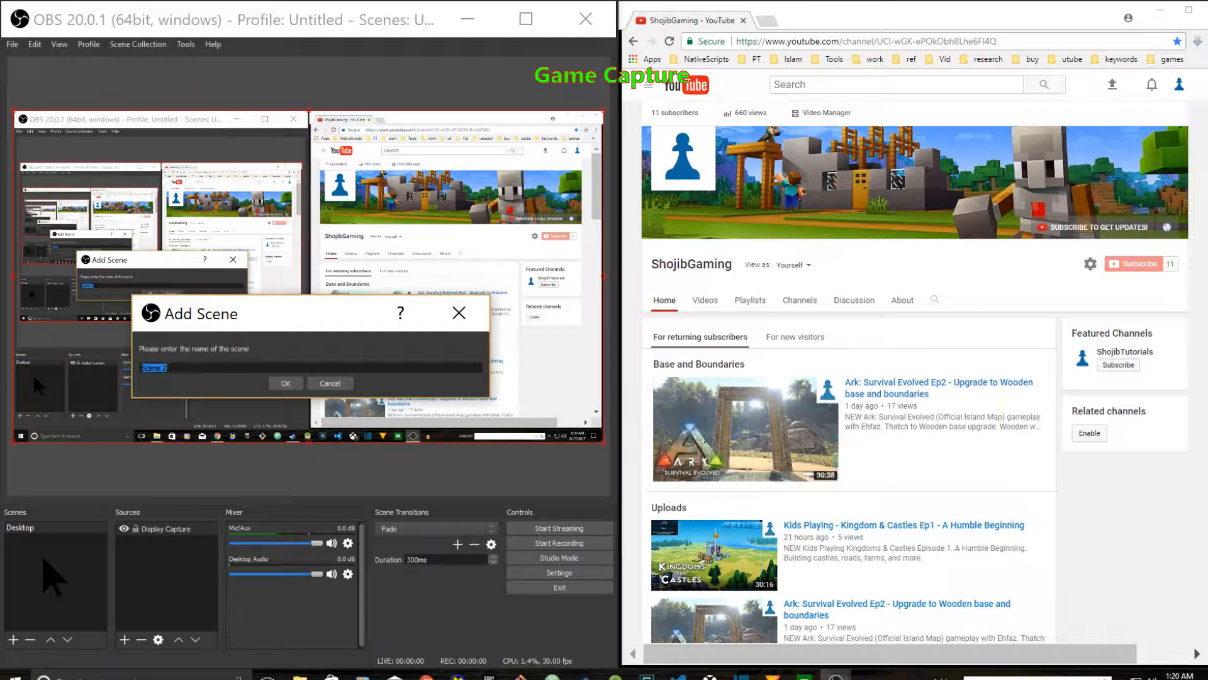
text(Games)
key(Return)
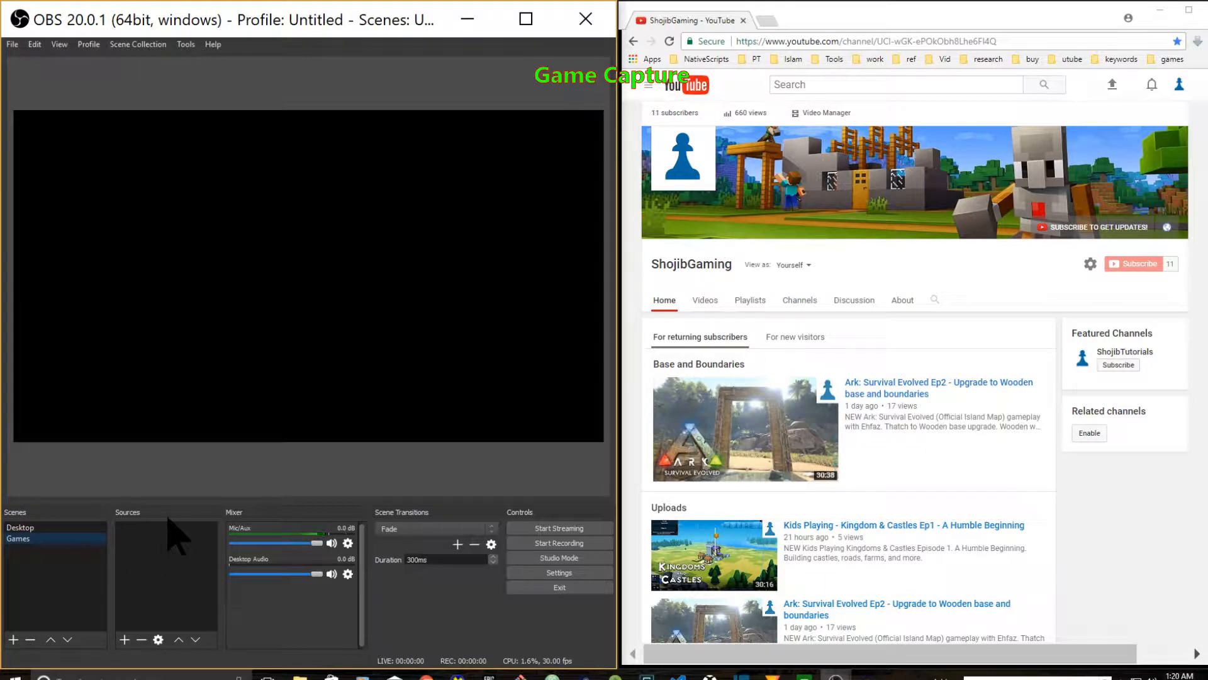
Add a new Game Capture source to the Games scene, keeping the suggested name.
right_click(167, 549)
mouse_move(236, 403)
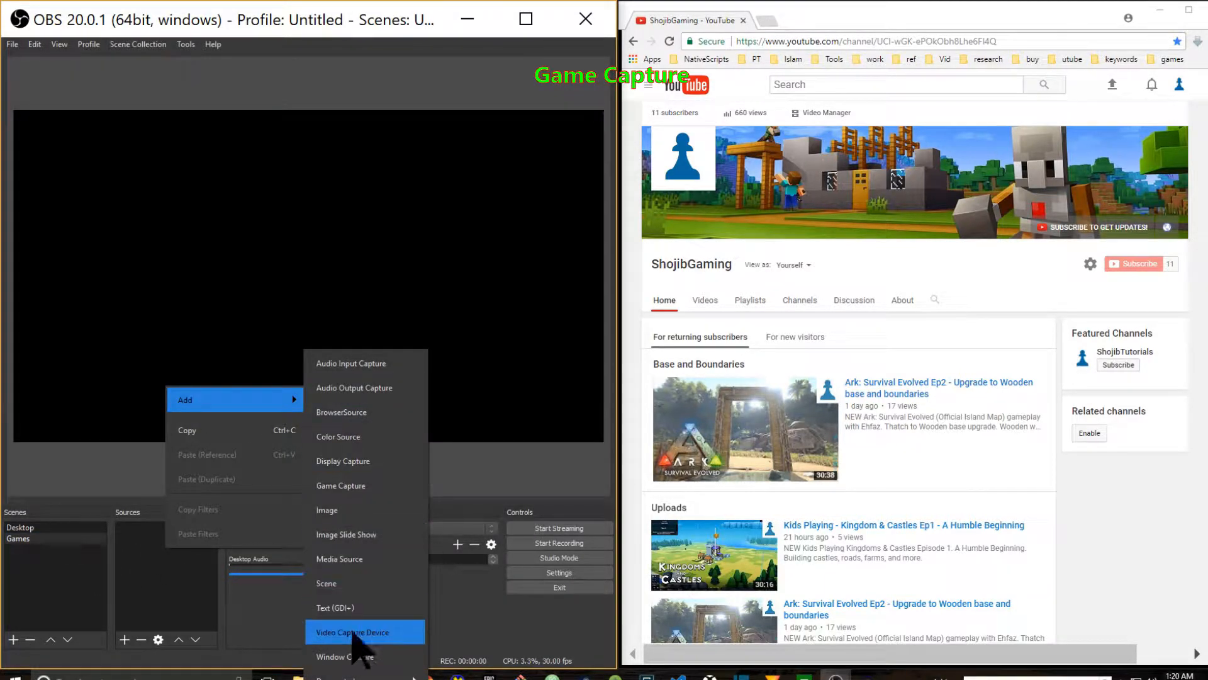
click(368, 486)
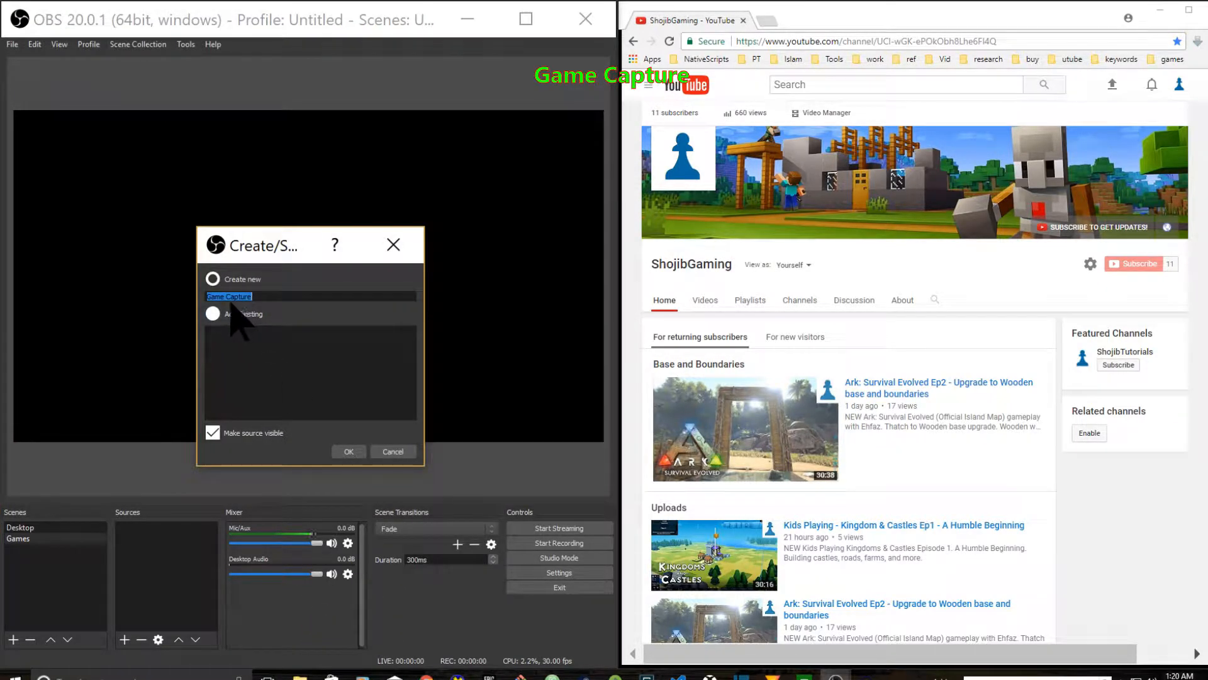
click(350, 452)
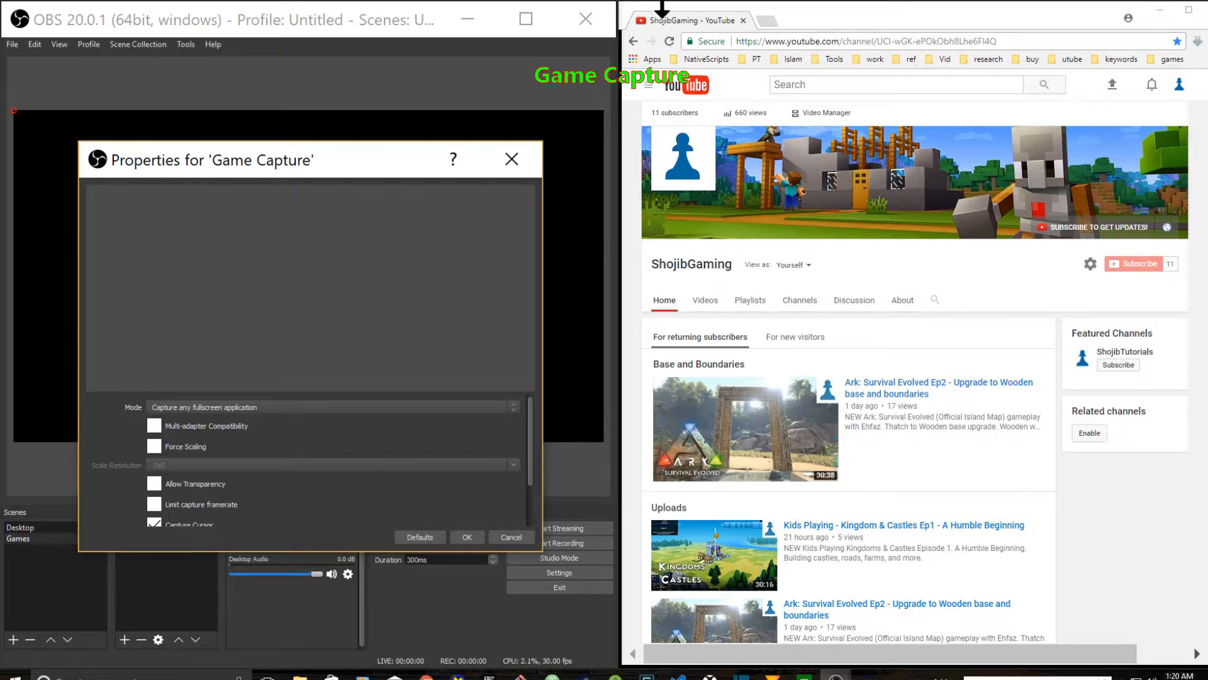
Maximize OBS, set the Game Capture mode to Capture specific window, and accept the properties without choosing a window.
click(526, 20)
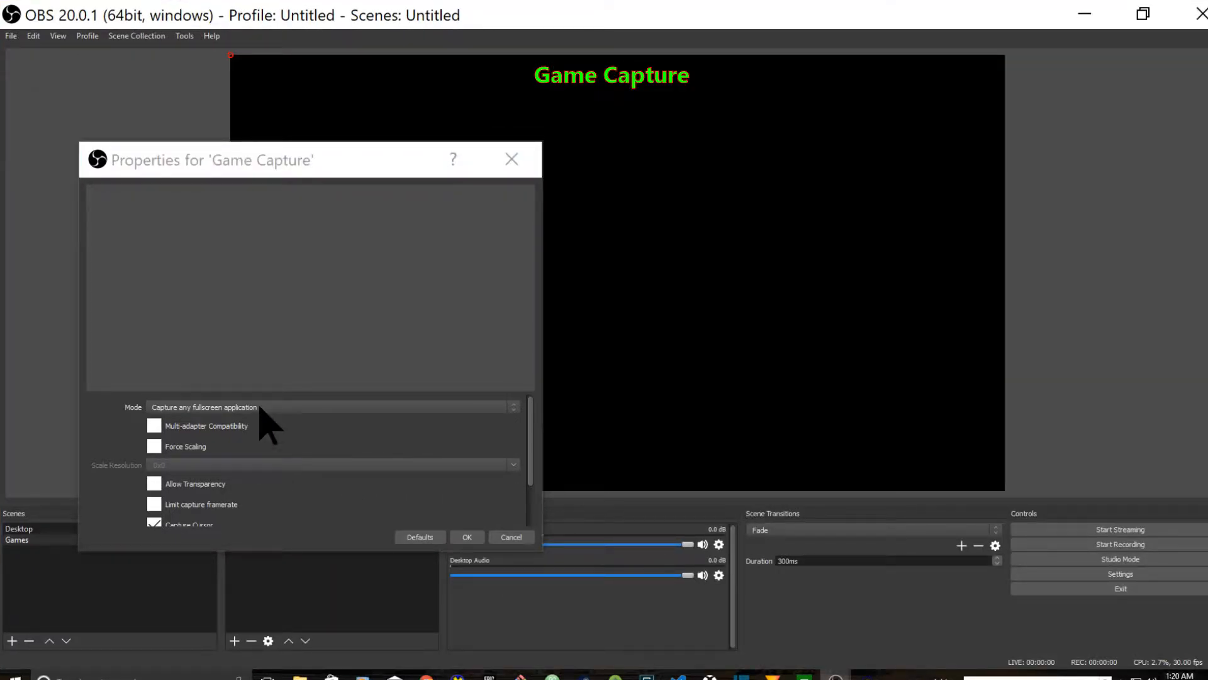
click(197, 409)
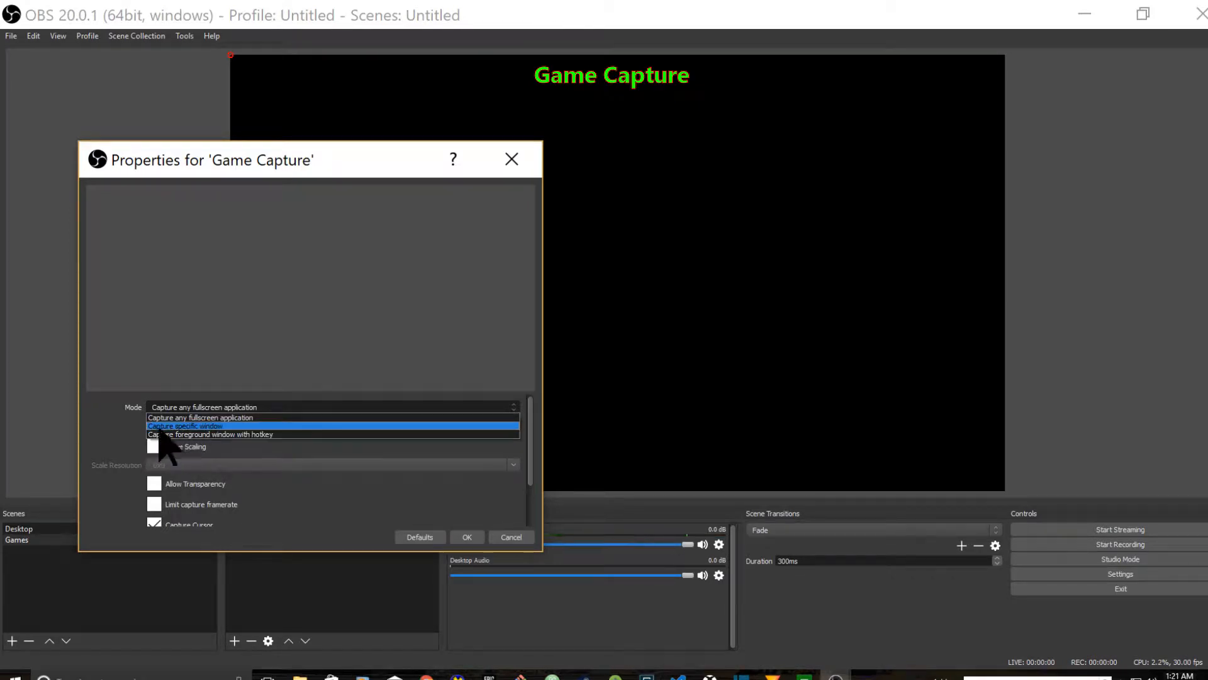
click(184, 428)
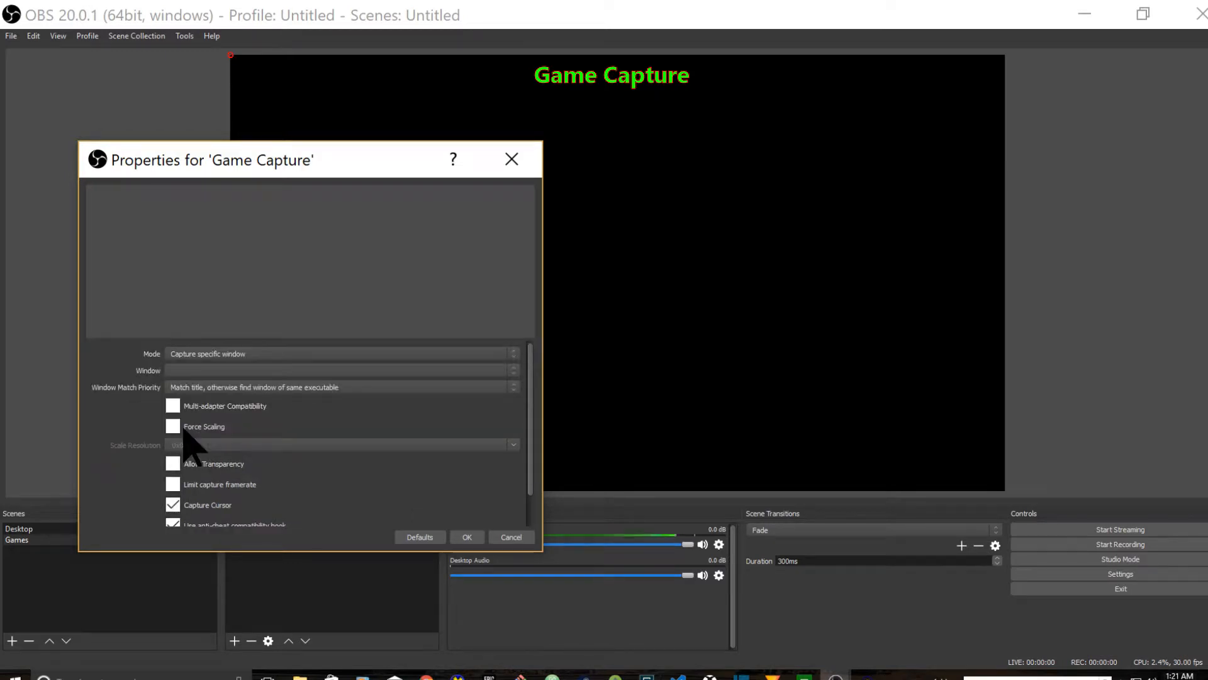
click(217, 371)
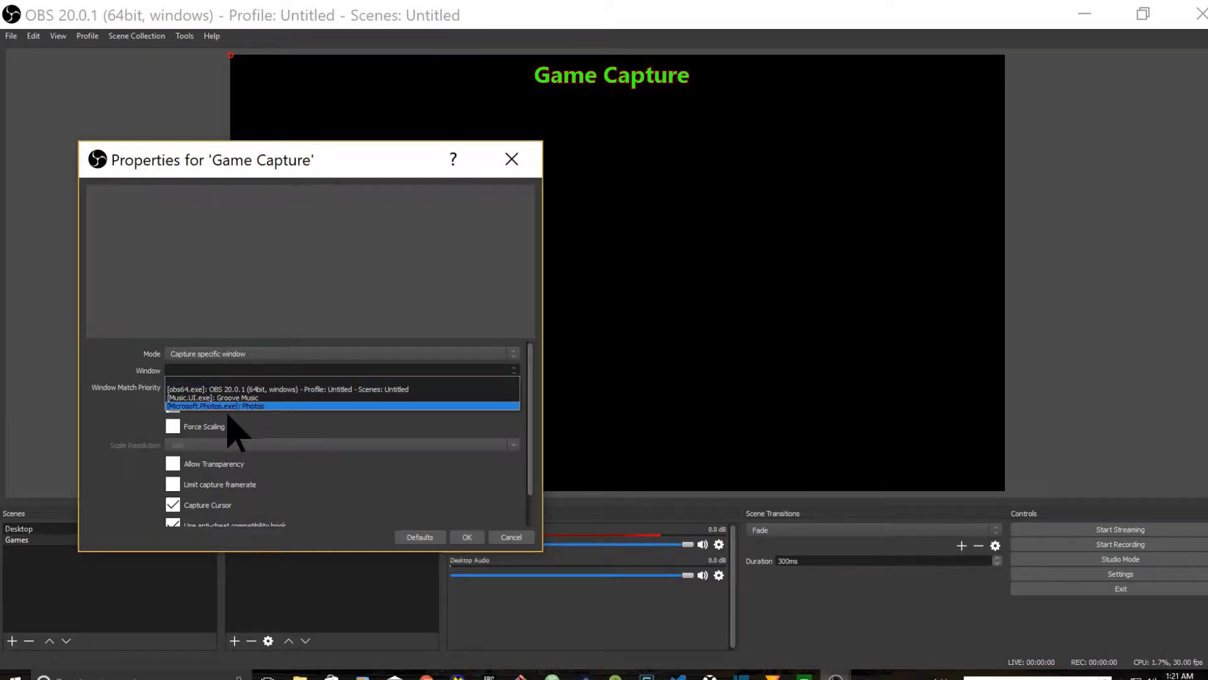
click(469, 289)
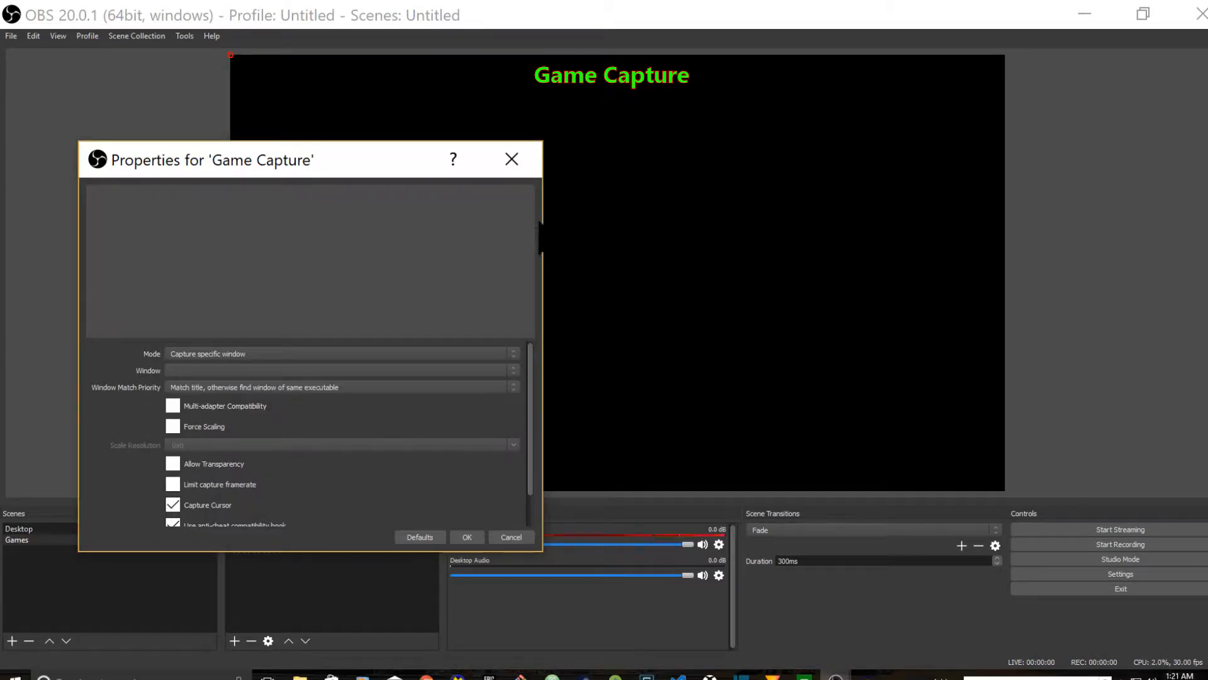
click(467, 537)
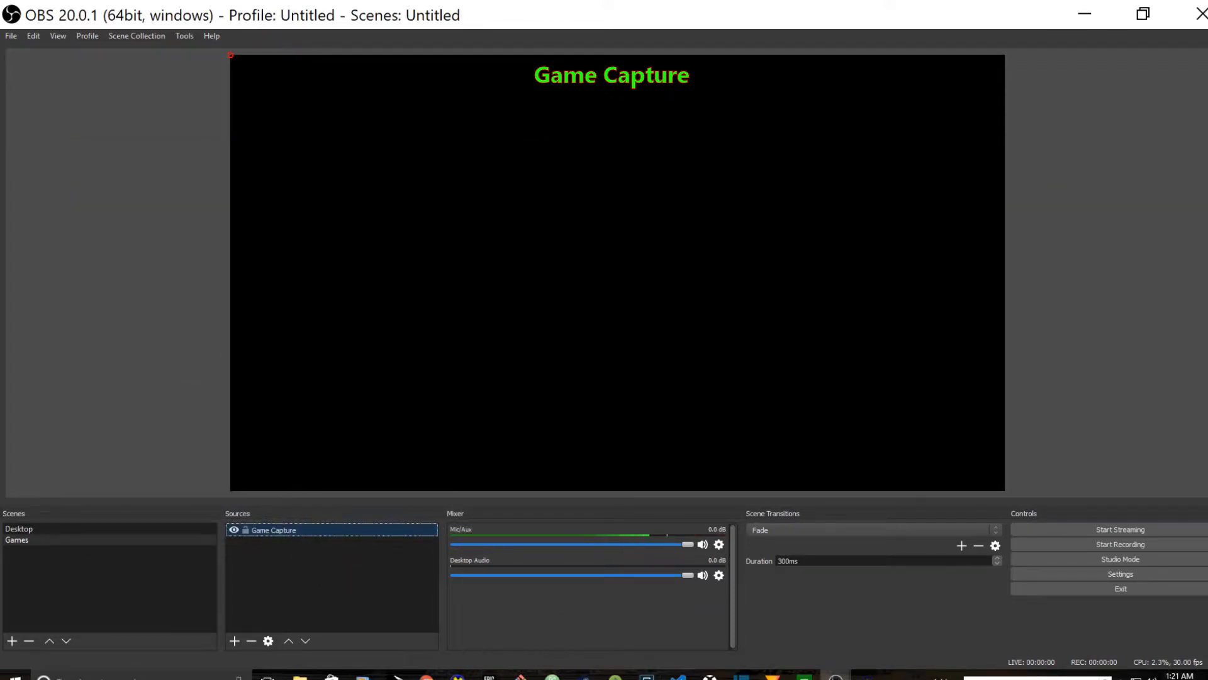
Minimize the OBS, Chrome and Recording folder windows and launch Kingdoms and Castles from the desktop.
click(1107, 15)
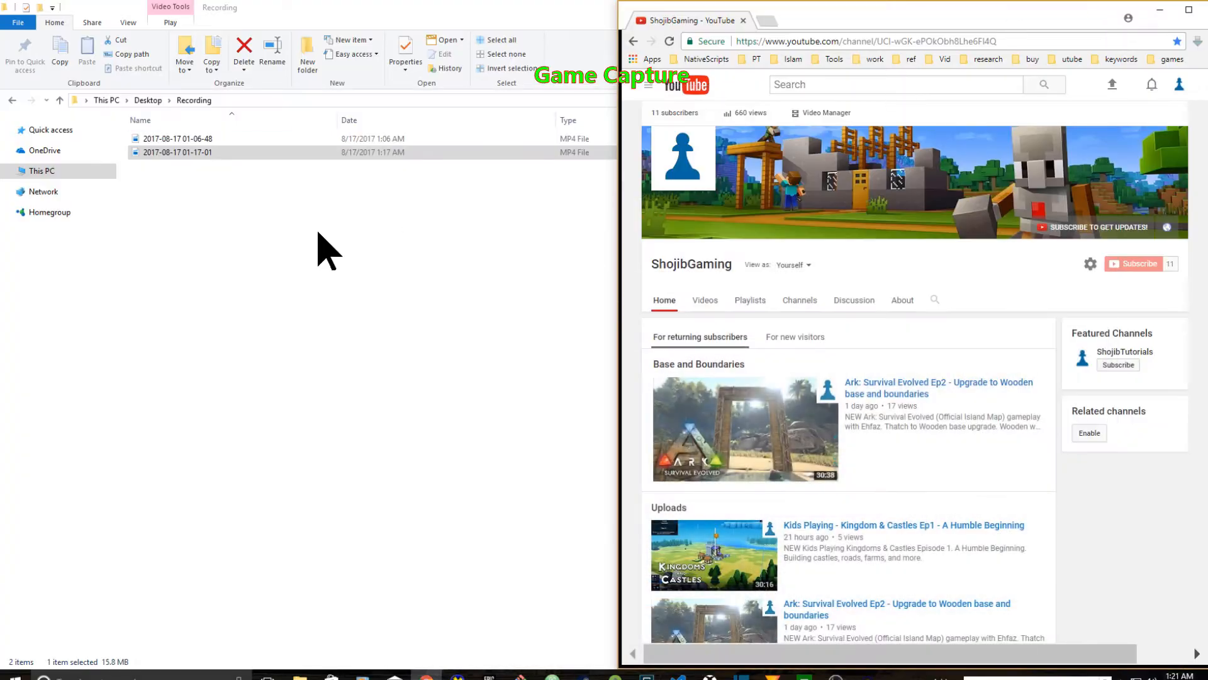
click(1161, 9)
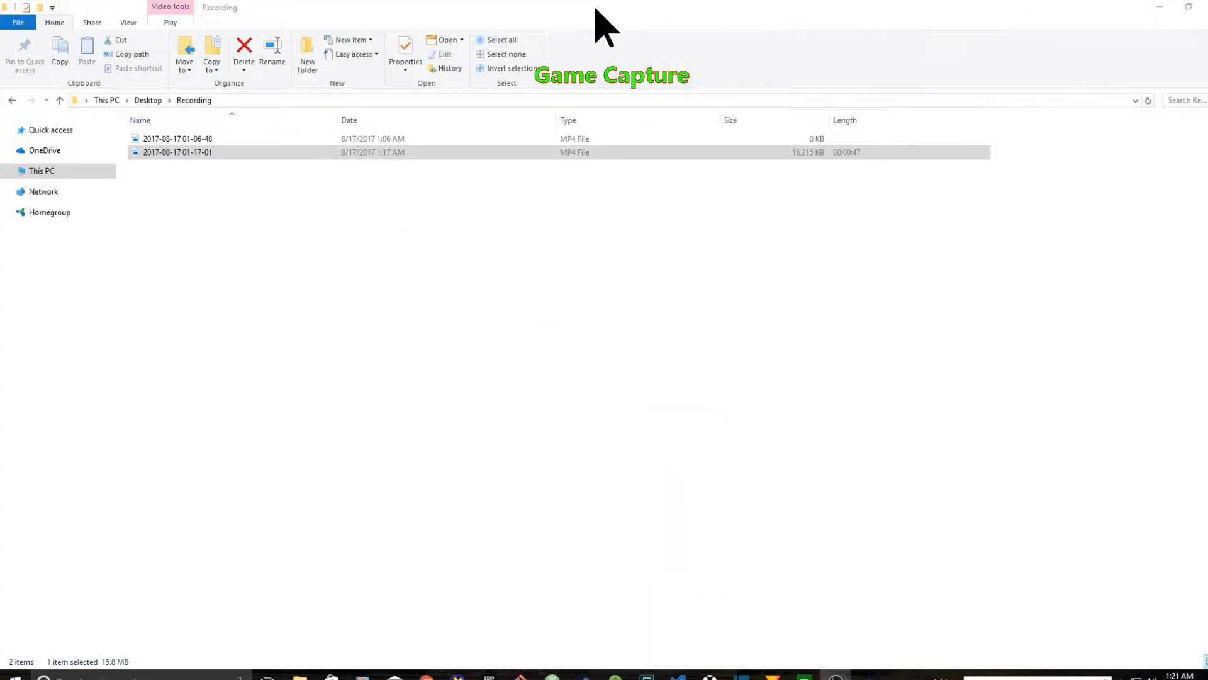
click(1140, 8)
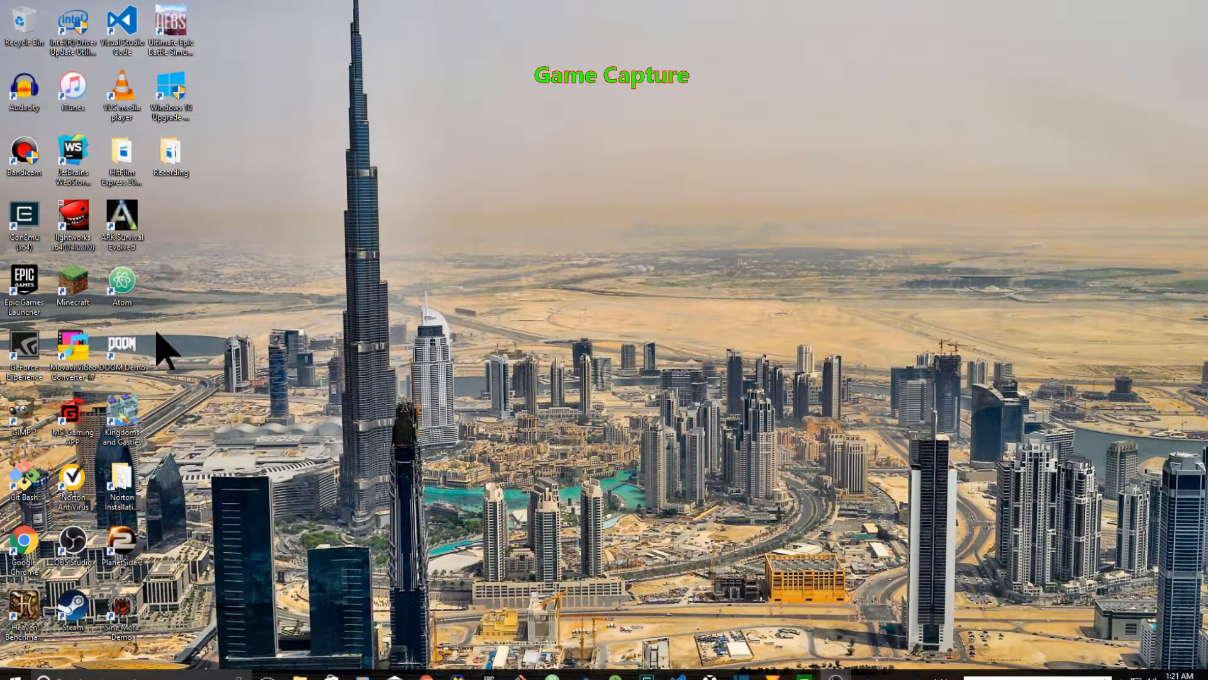
double_click(126, 421)
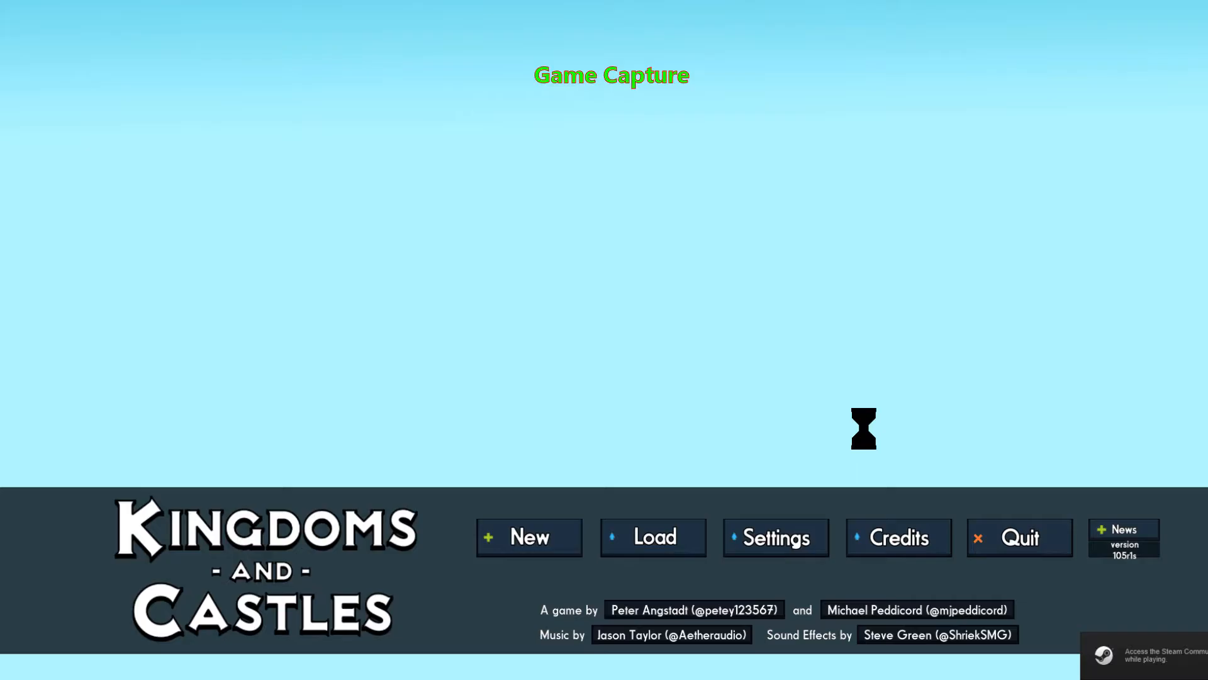
Cycle between the open windows and switch from the running game back to OBS.
key(alt+Tab)
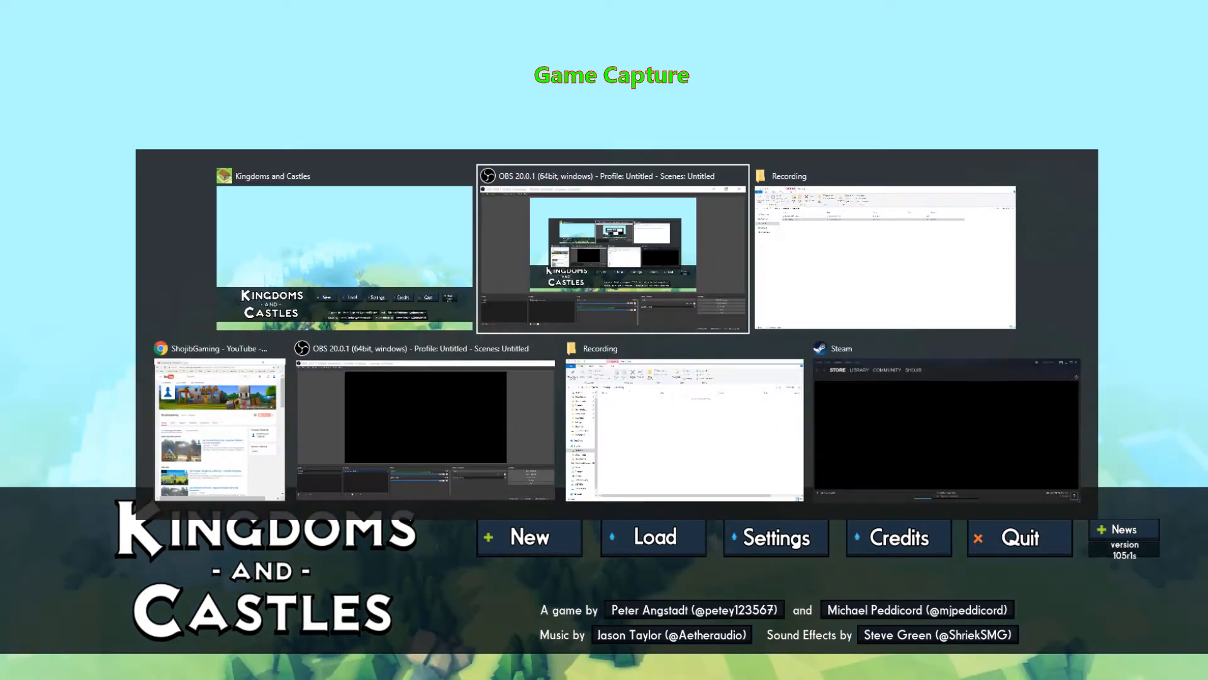
key(alt+Tab)
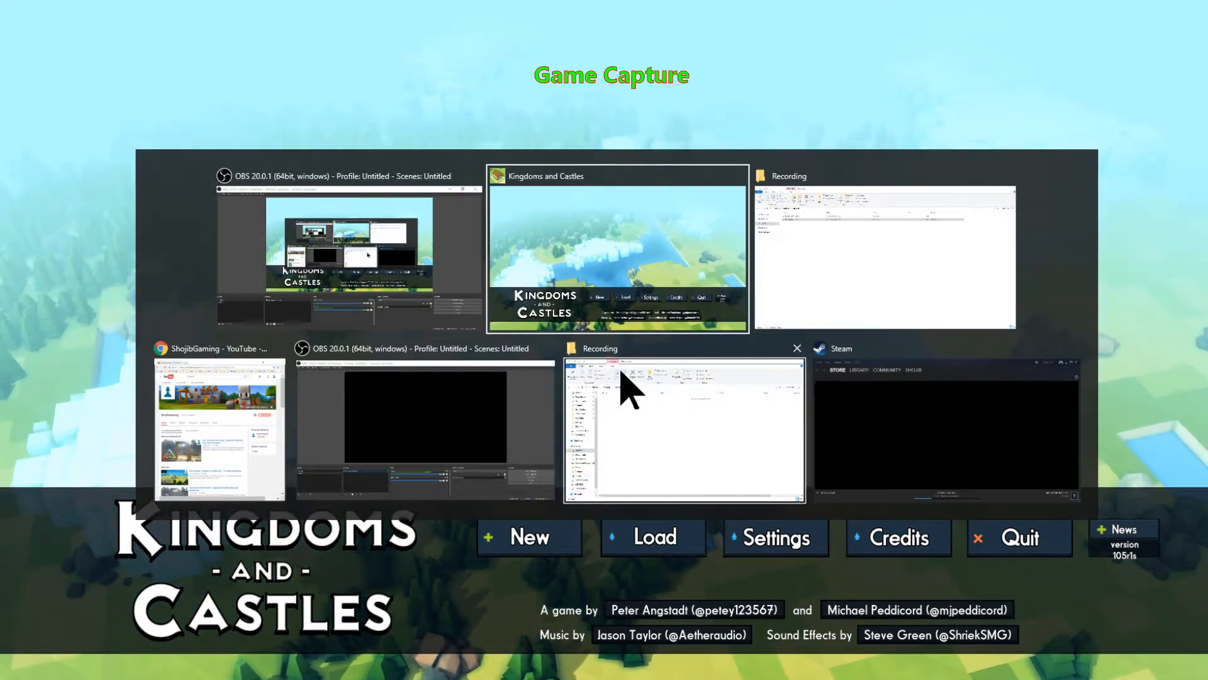
key(alt+Tab)
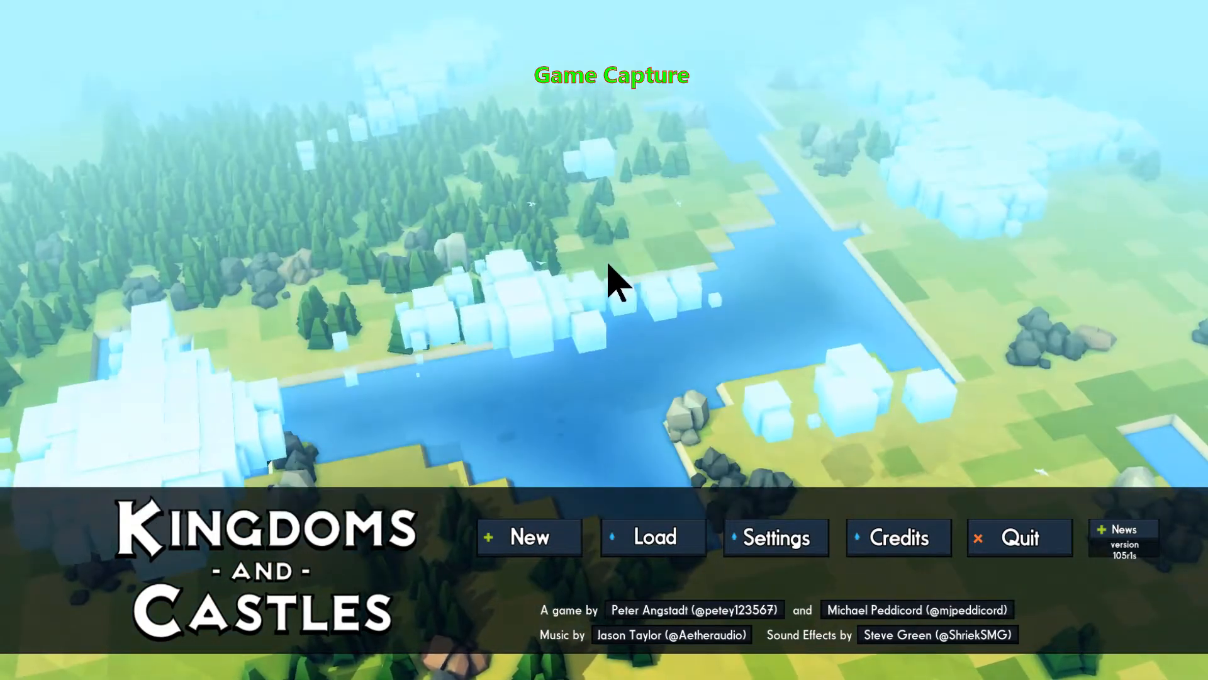
key(alt+Tab)
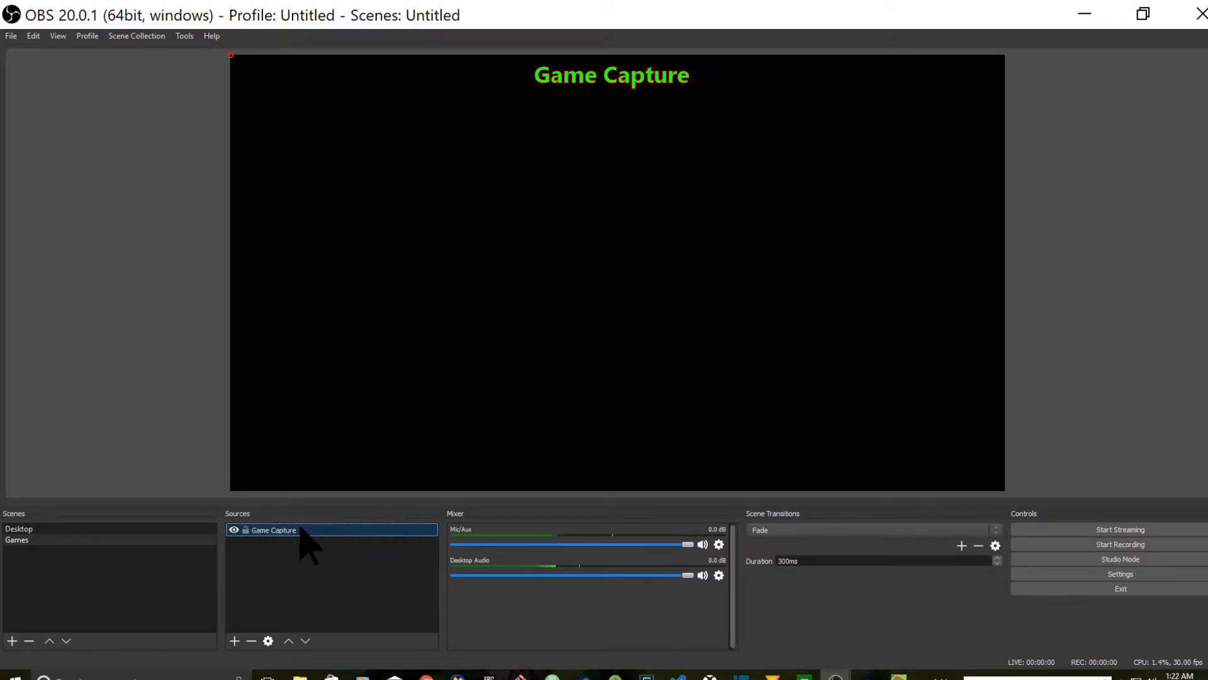
Examine the windows offered for capture in the Game Capture source's properties and close the dialog without selecting one.
double_click(264, 531)
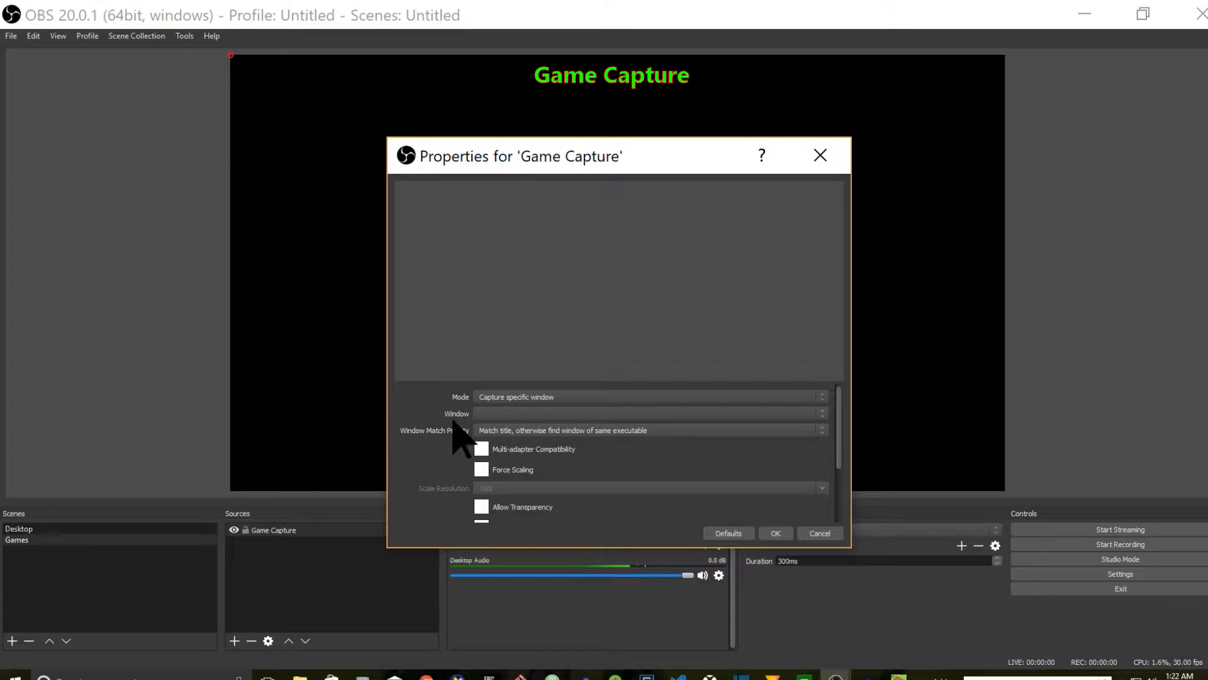
click(533, 414)
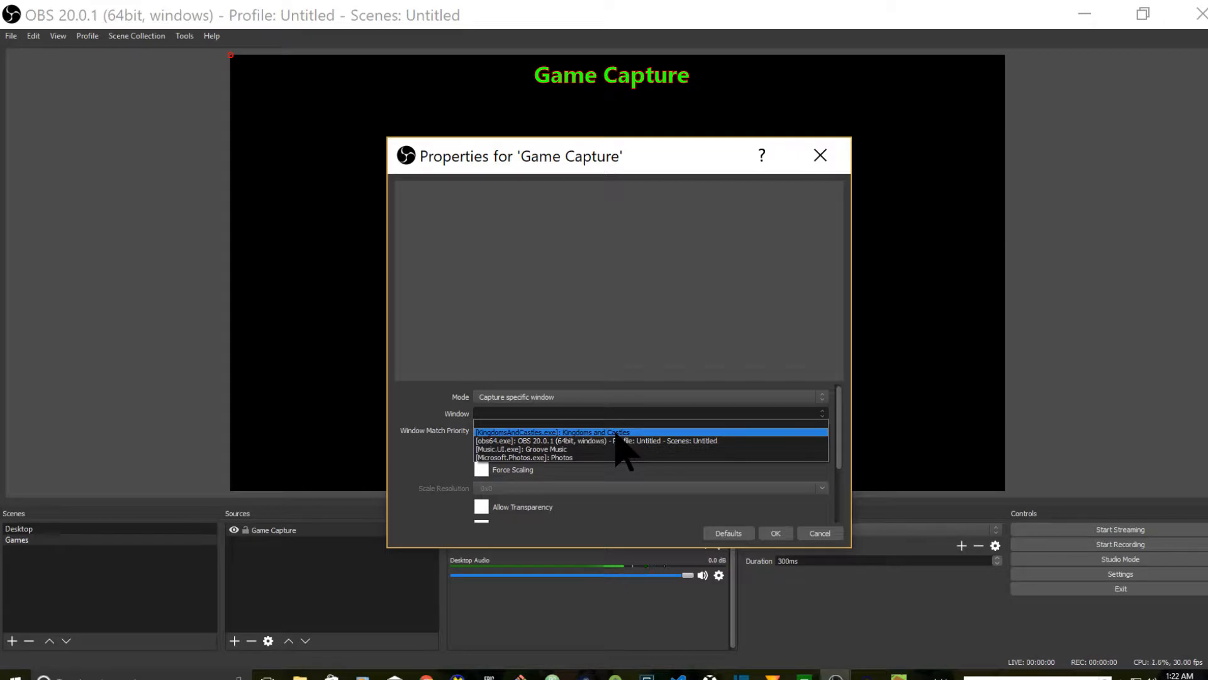
click(827, 157)
click(829, 162)
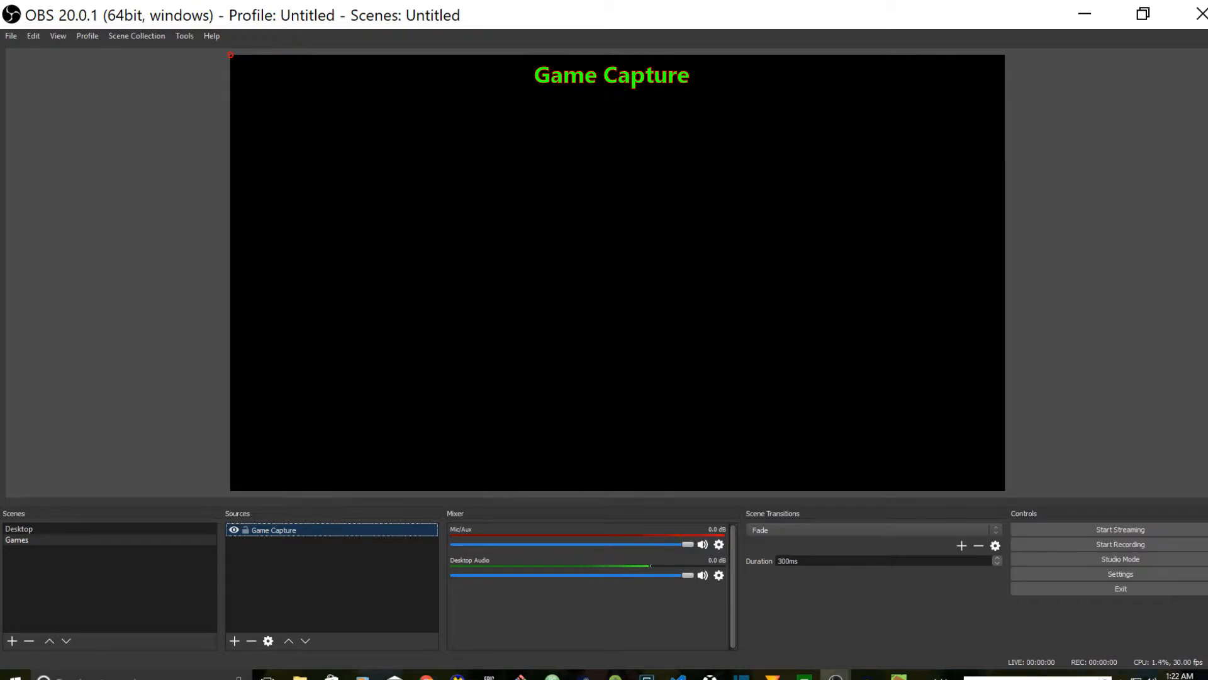
Set the Game Capture source's window to [KingdomsAndCastles.exe]: Kingdoms and Castles and accept the properties.
double_click(287, 531)
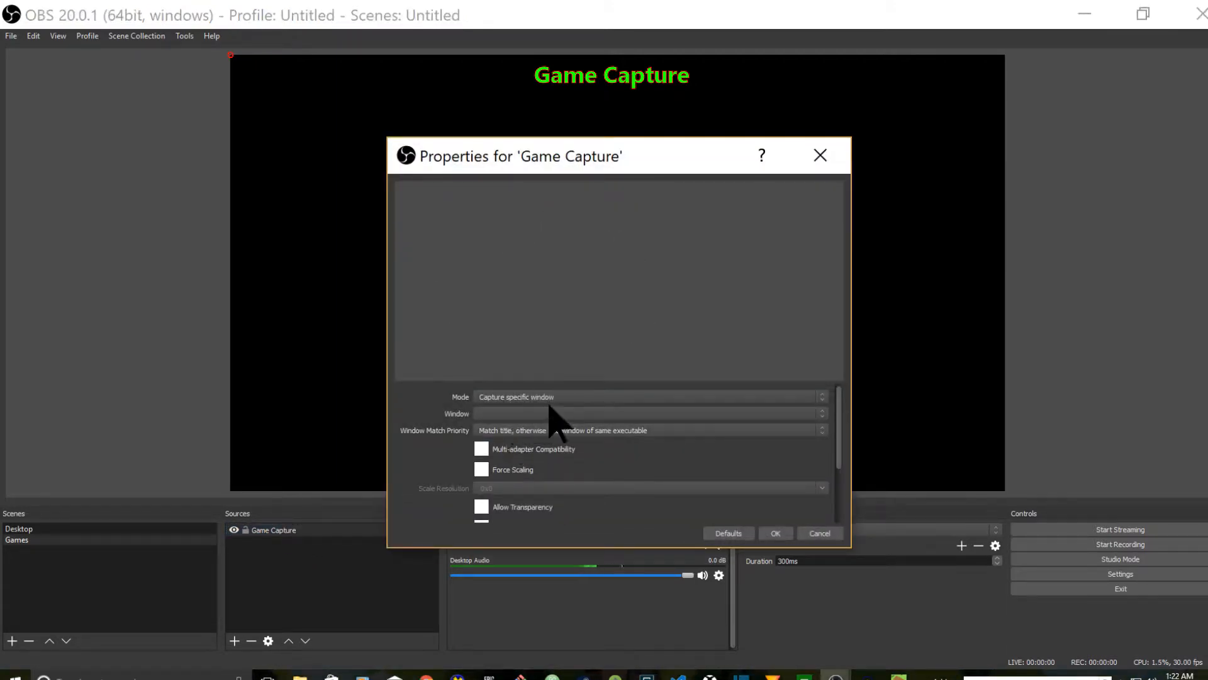
click(820, 156)
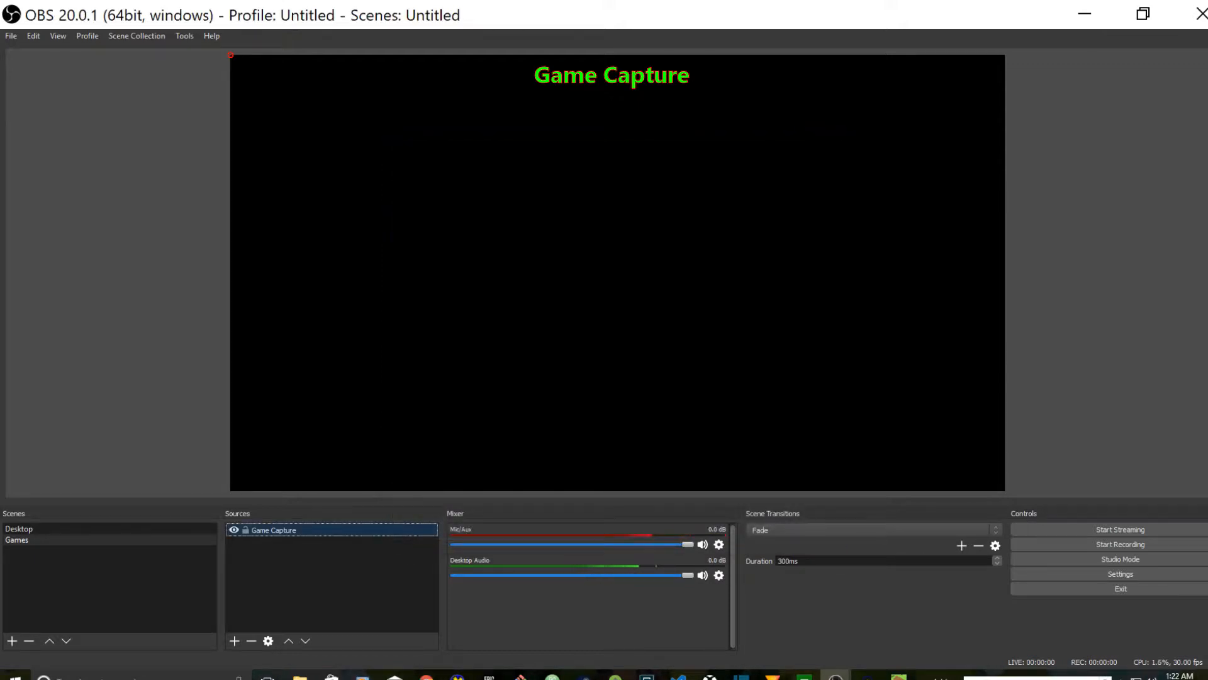
double_click(276, 531)
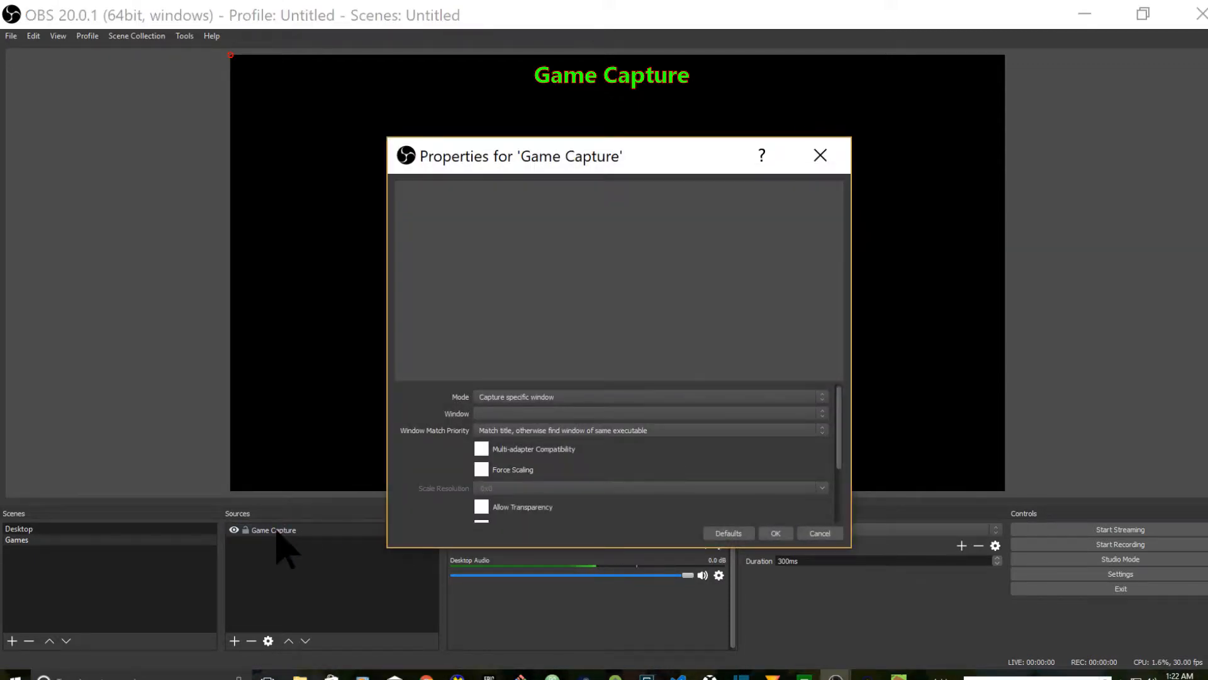
click(524, 414)
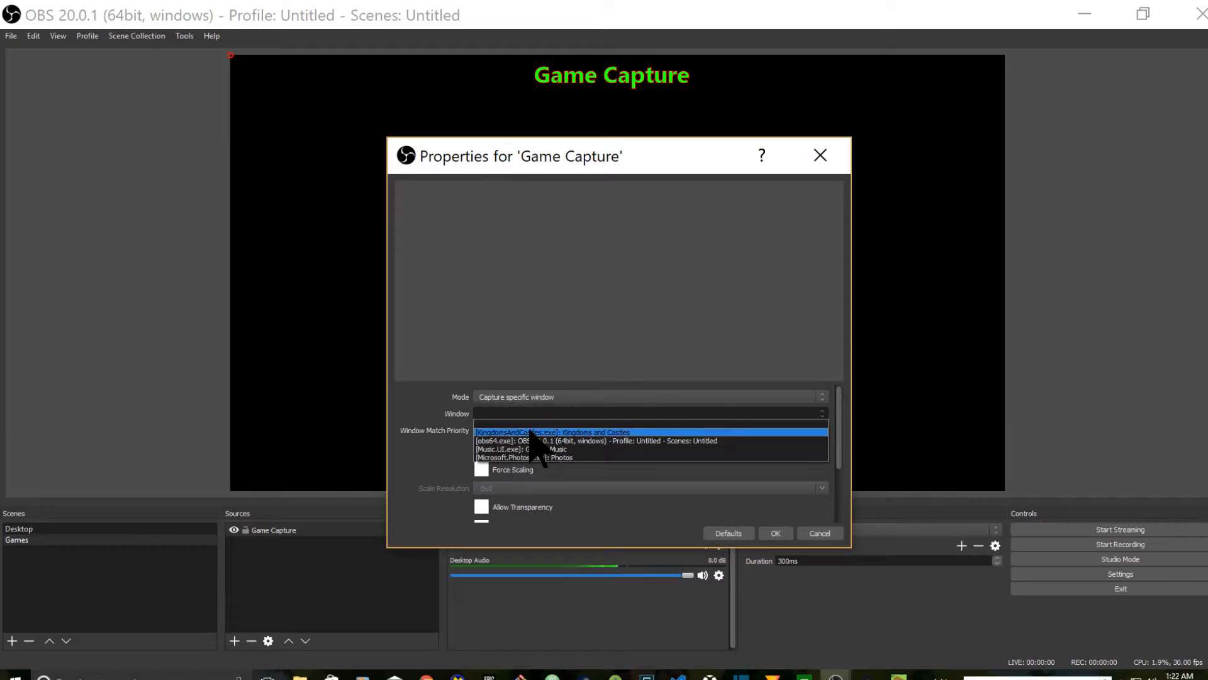
click(529, 431)
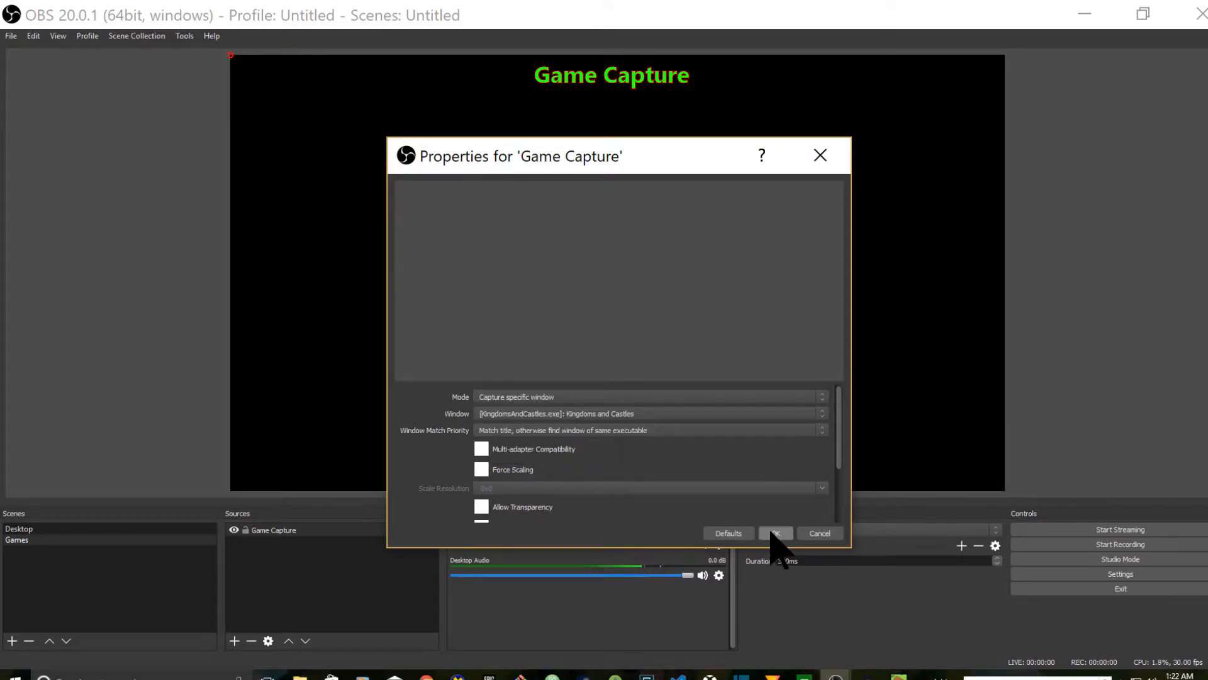
scroll(777, 464, down, 2)
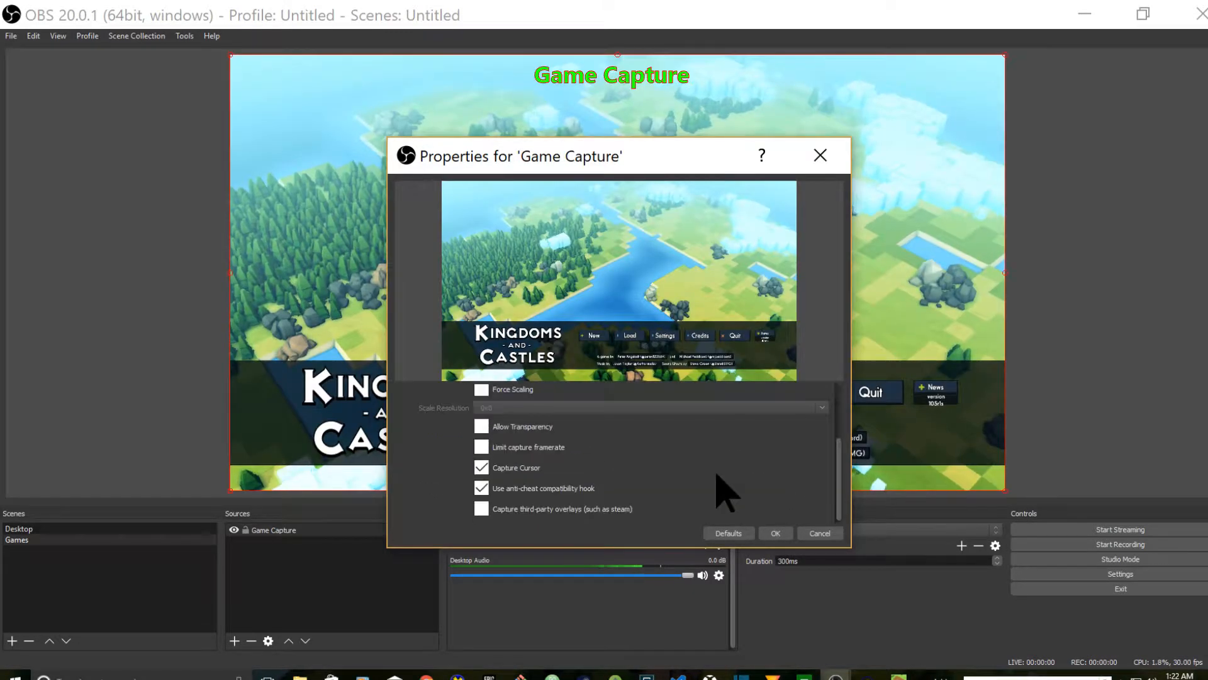
click(775, 532)
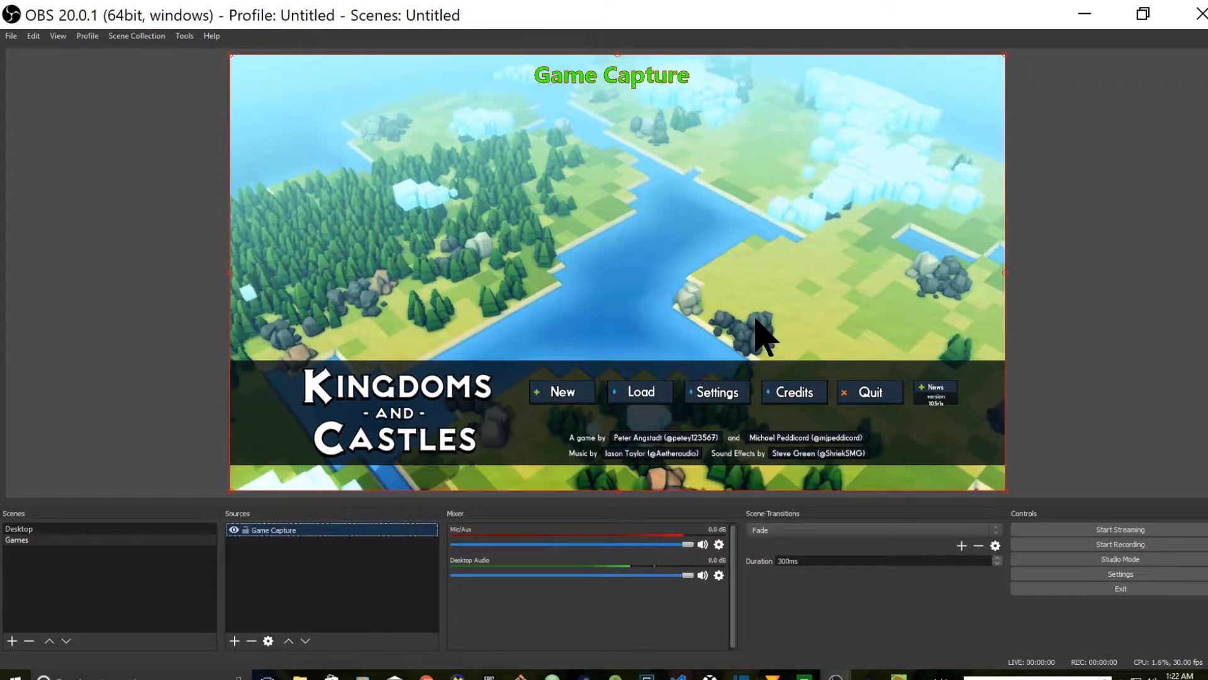
Disable the preview of the Games scene and enable it again.
right_click(472, 206)
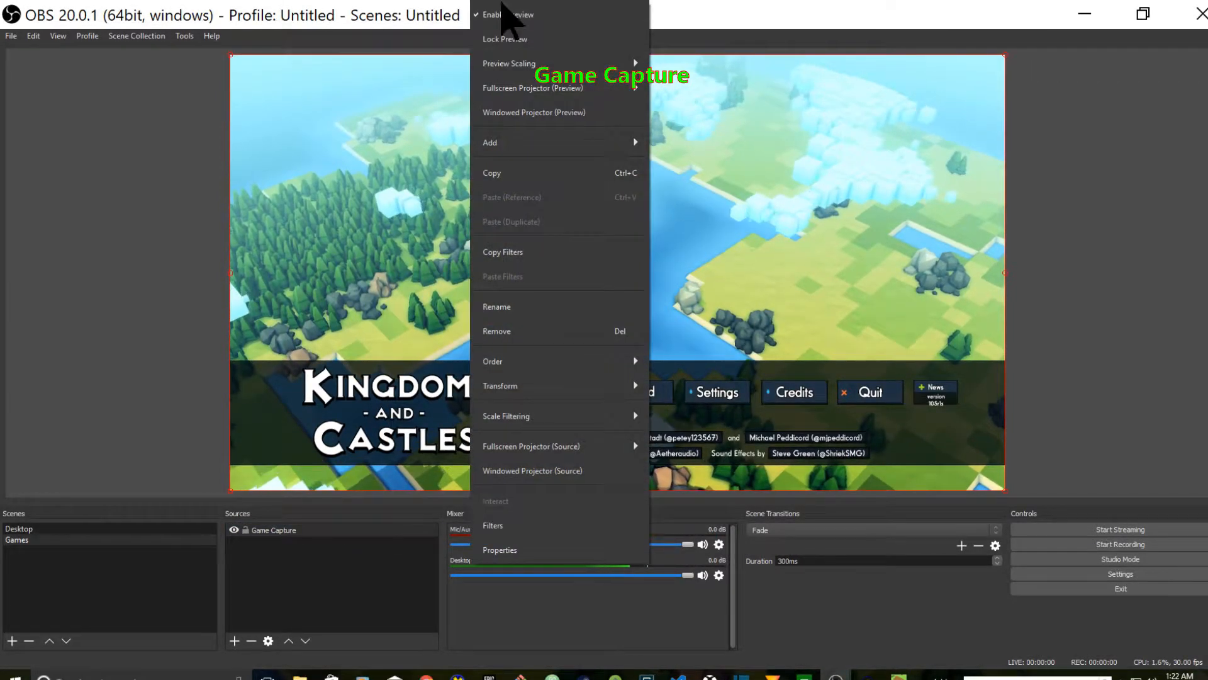
click(508, 14)
right_click(592, 250)
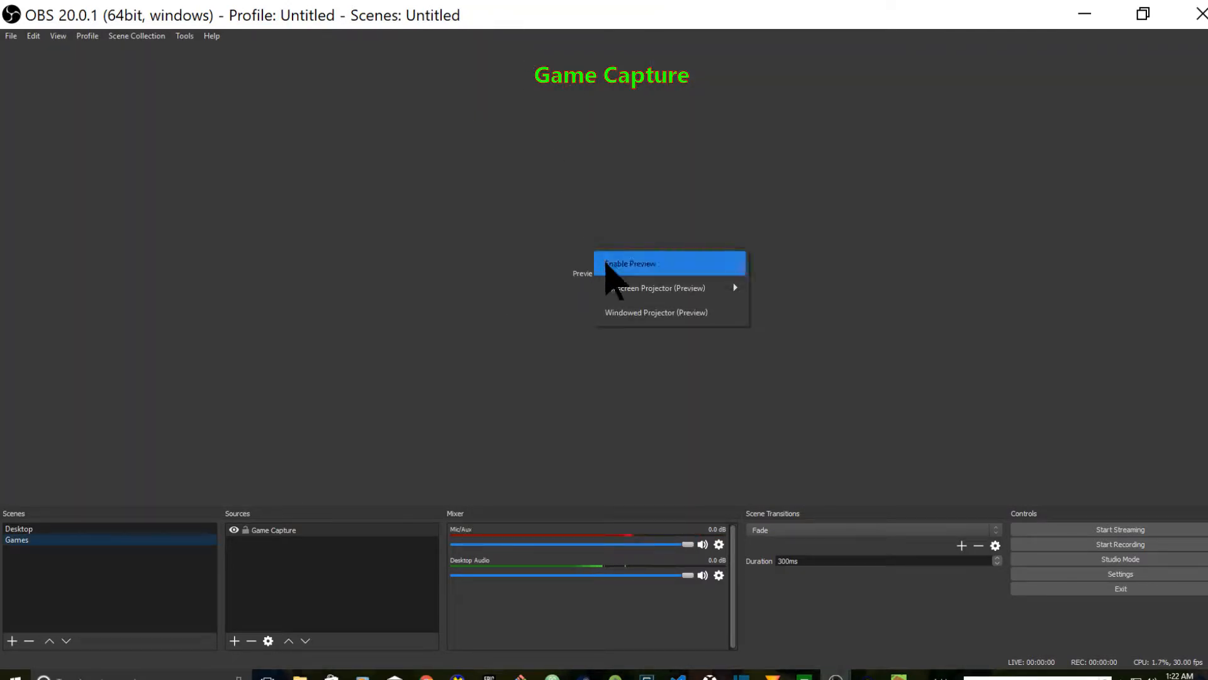
click(629, 264)
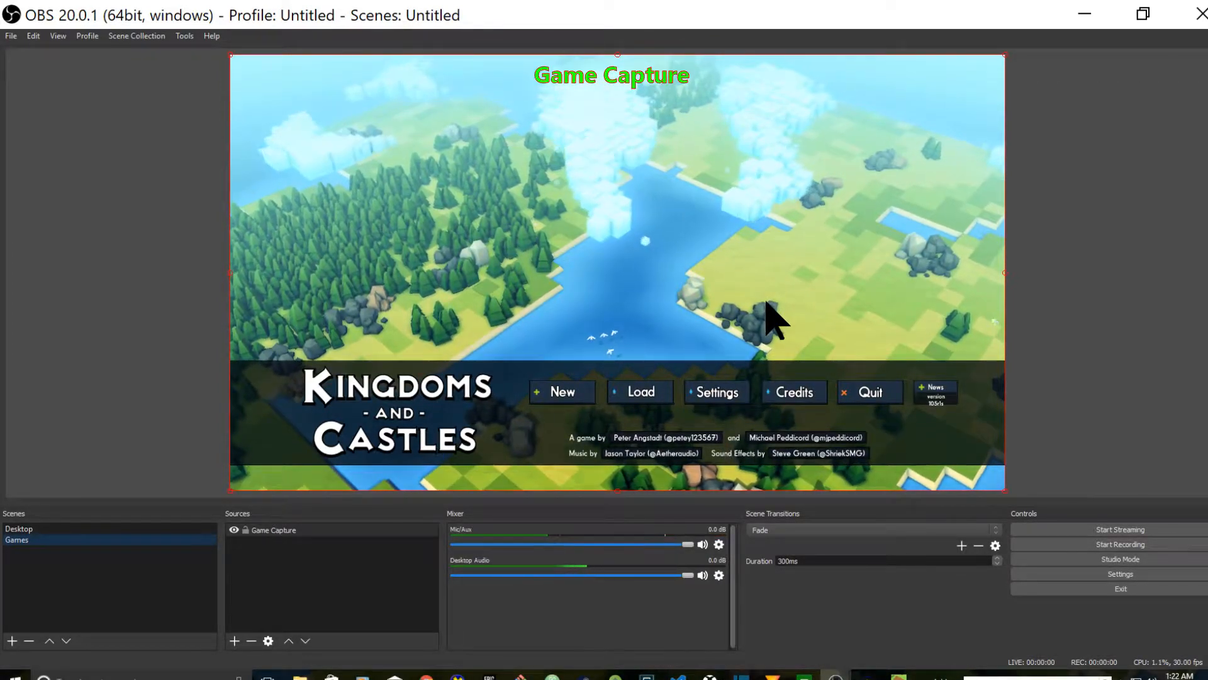
Open the output settings, set the output mode to Advanced, and reposition the settings dialog.
click(277, 532)
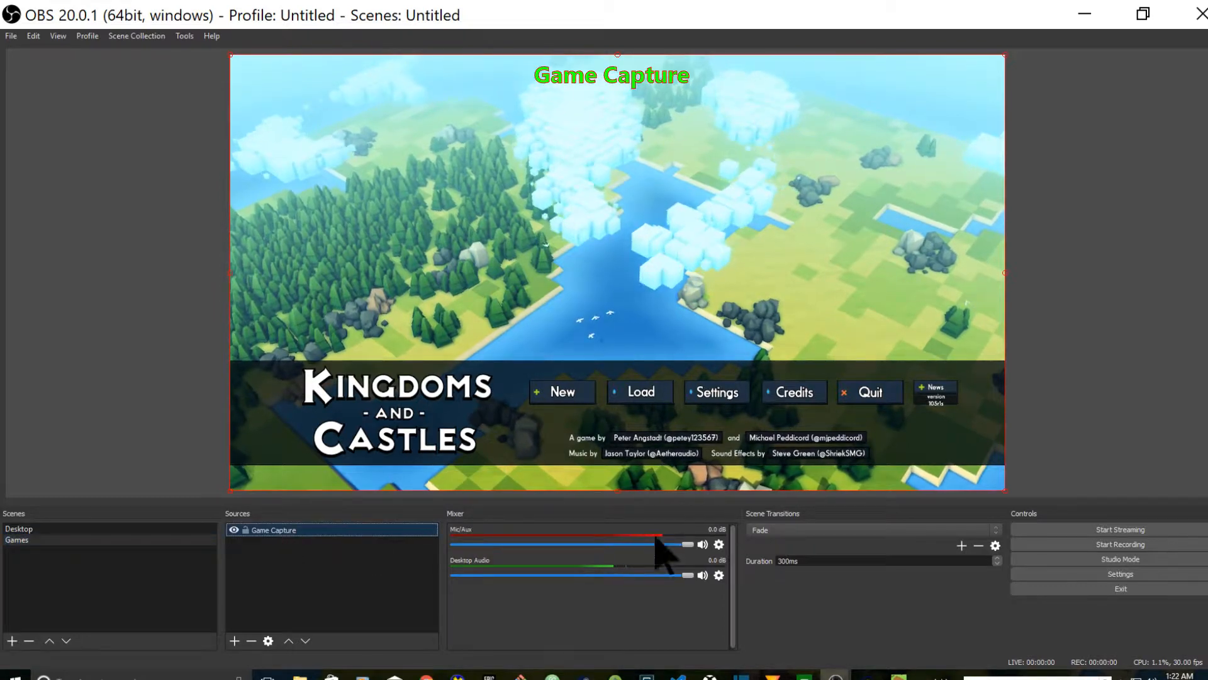
click(1117, 574)
drag(665, 104, 580, 92)
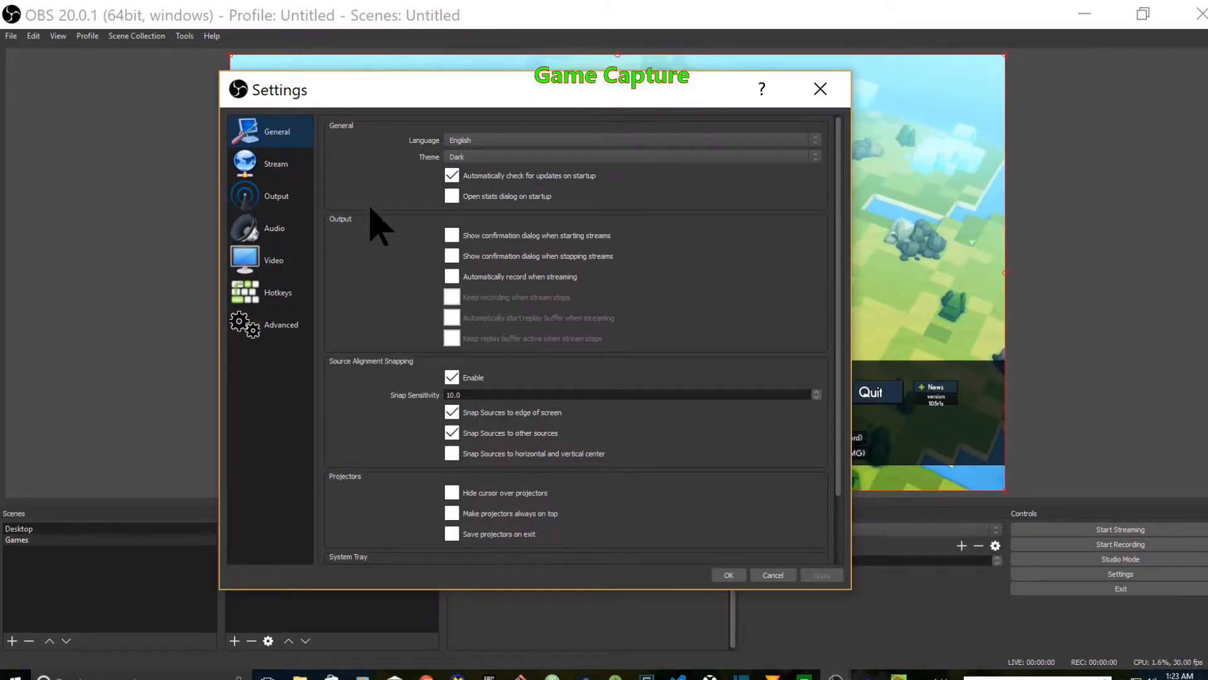
click(275, 203)
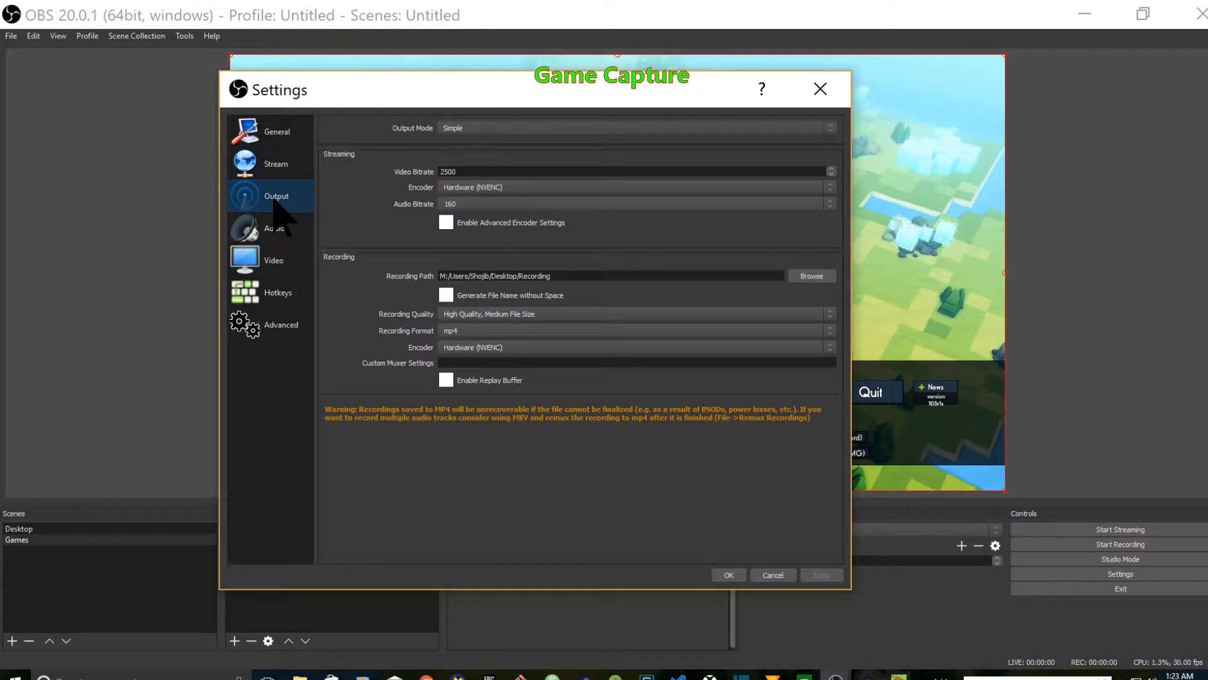
click(472, 129)
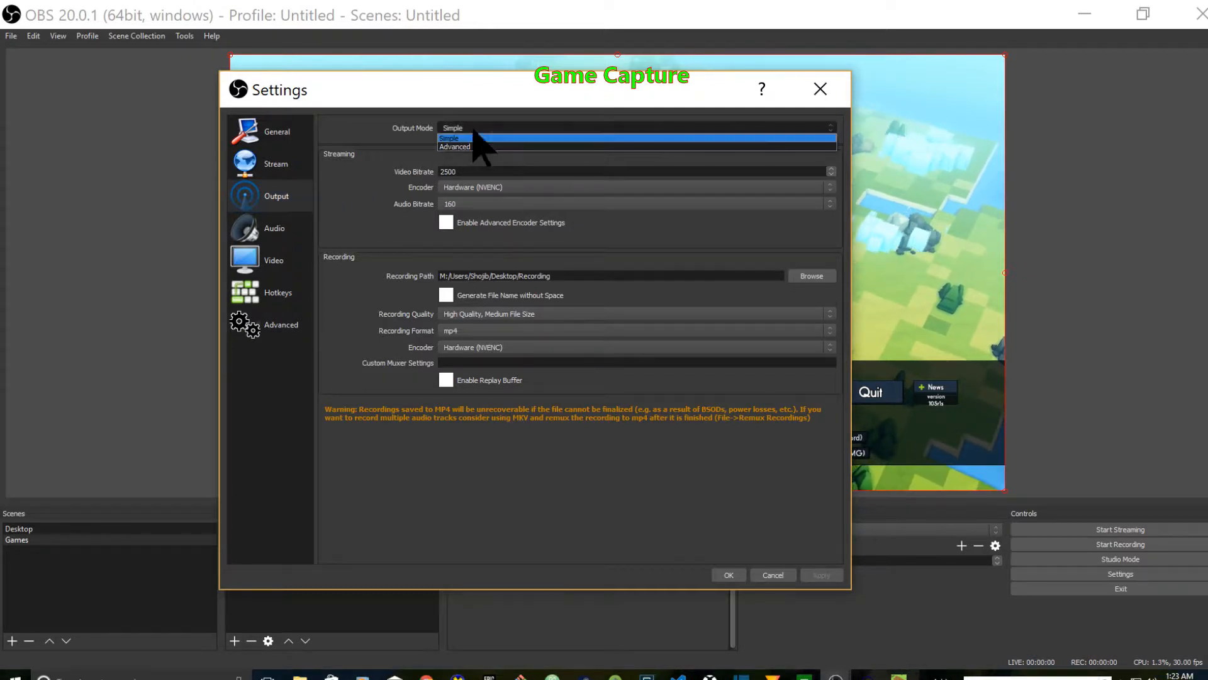
click(473, 143)
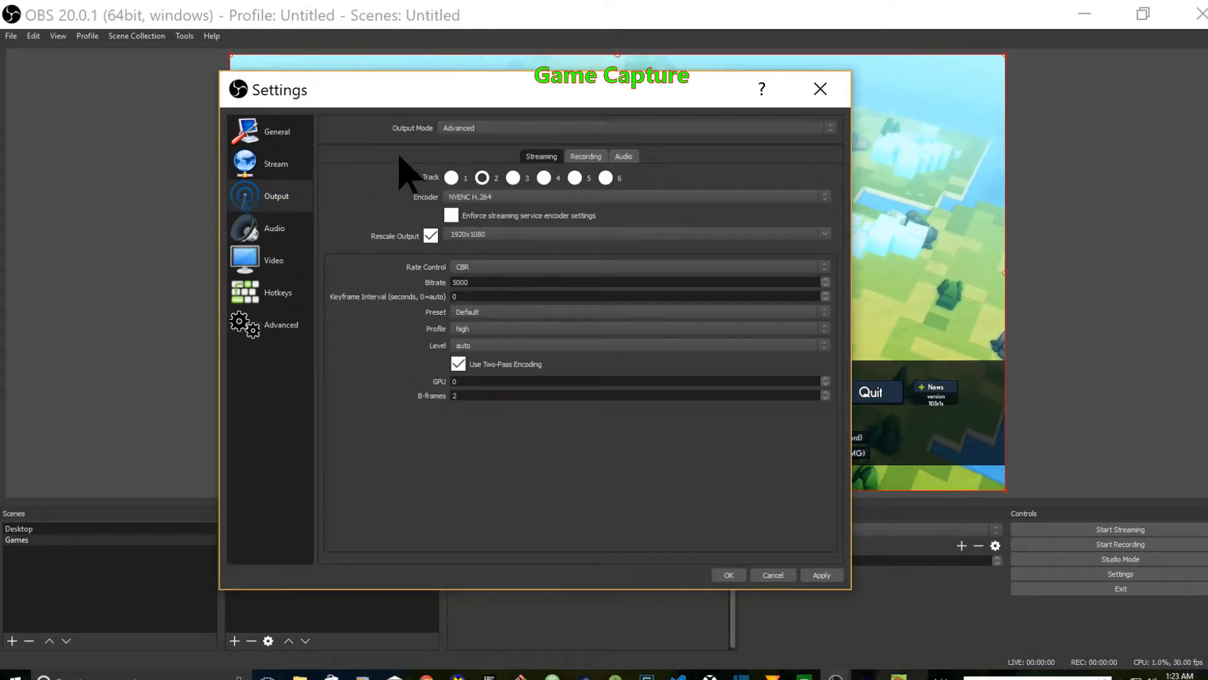
drag(467, 94, 442, 117)
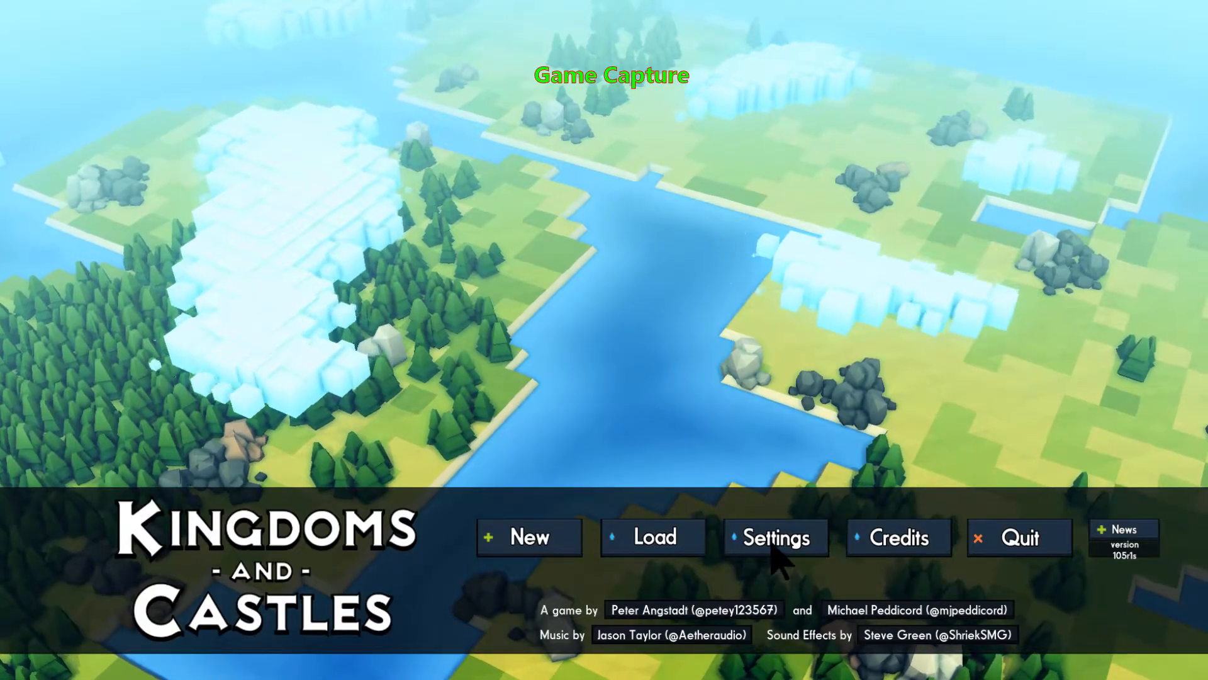
In the Kingdoms and Castles settings, lower the music volume nearly to its minimum and save.
click(782, 545)
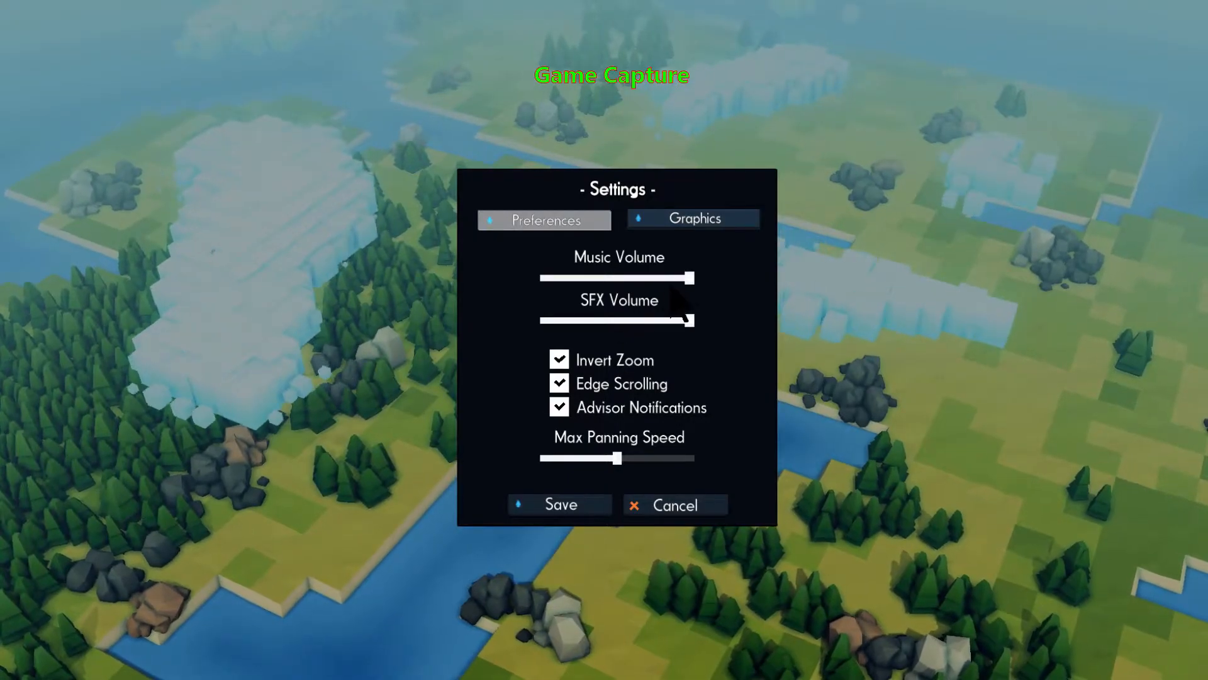
drag(689, 277, 553, 278)
click(560, 504)
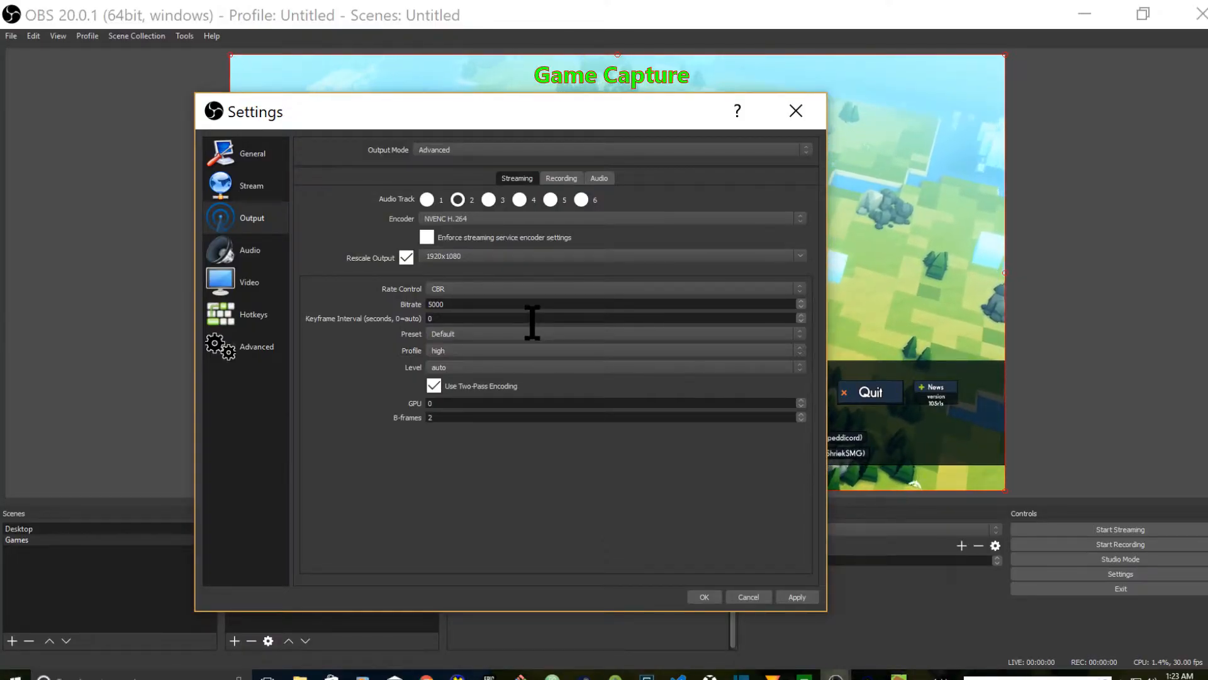
In the OBS advanced recording settings, choose mp4 as the recording format and enable audio tracks 2 and 3.
click(549, 181)
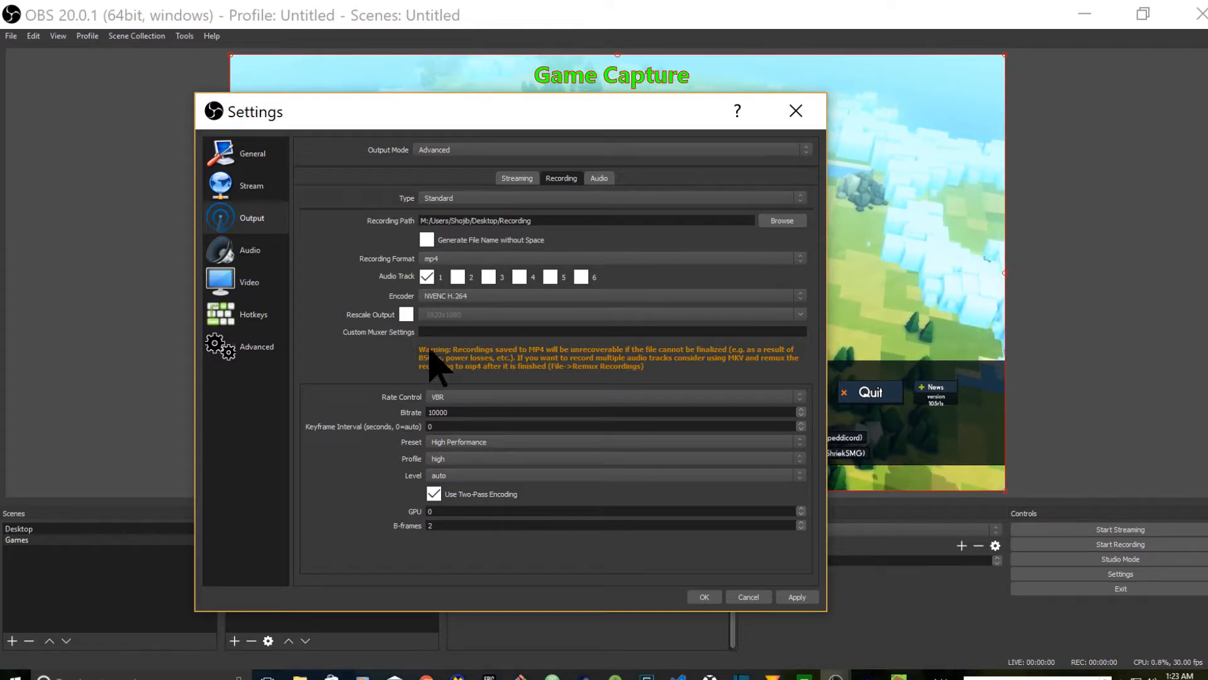
click(452, 259)
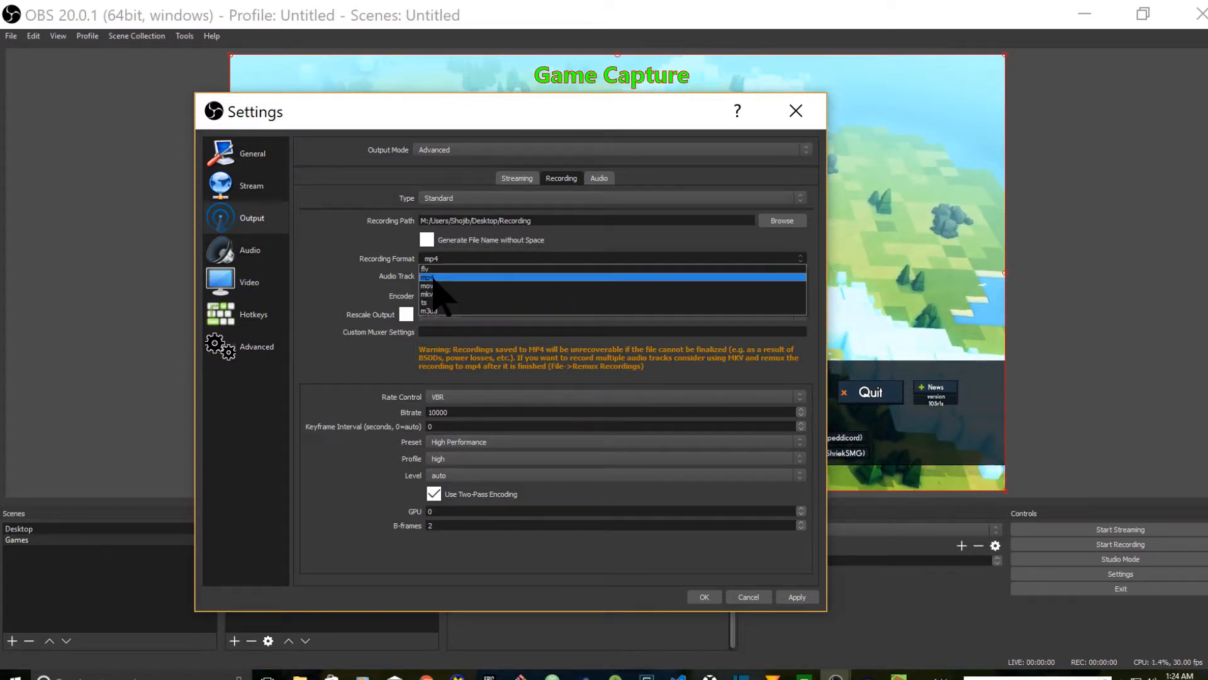
click(434, 278)
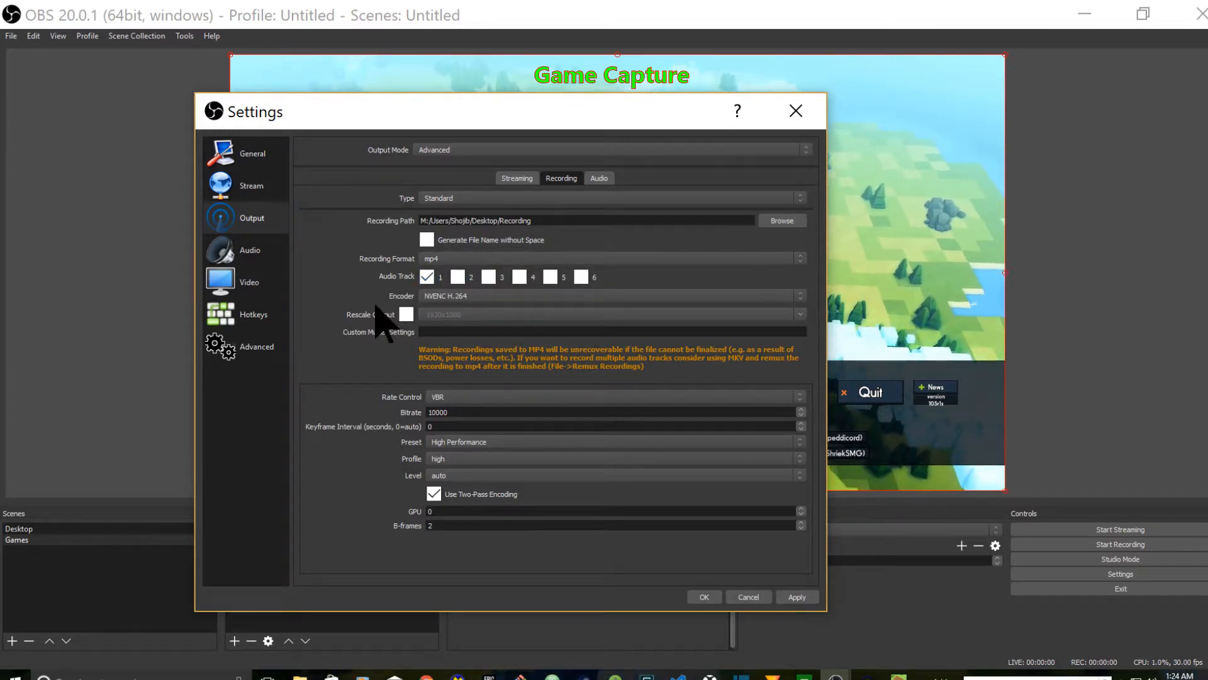
click(459, 279)
click(489, 278)
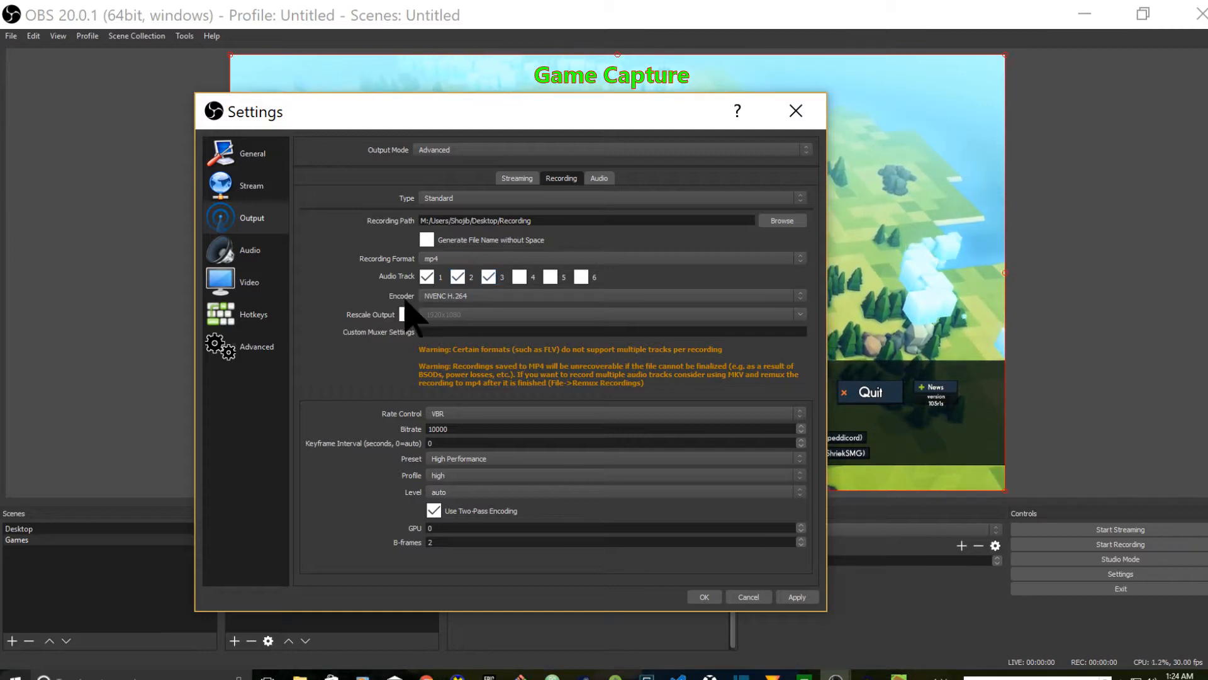
Look over the recording encoder choices, keep NVENC H.264, and switch Rescale Output on and off again.
click(449, 298)
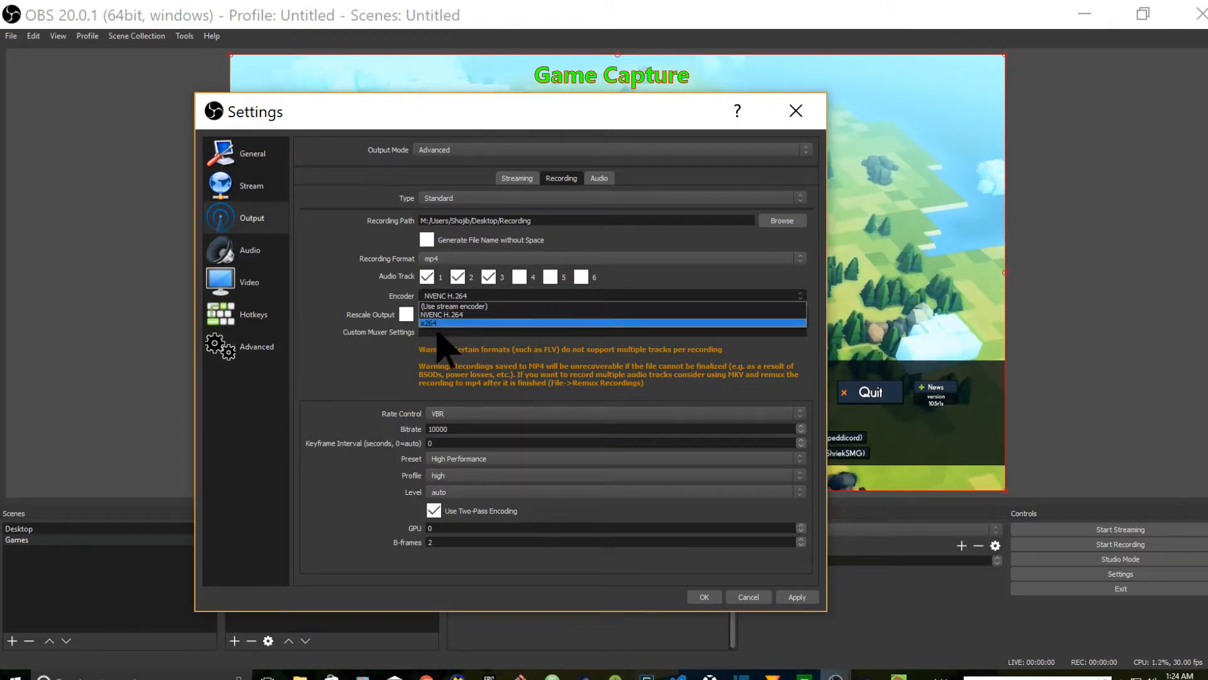
click(445, 333)
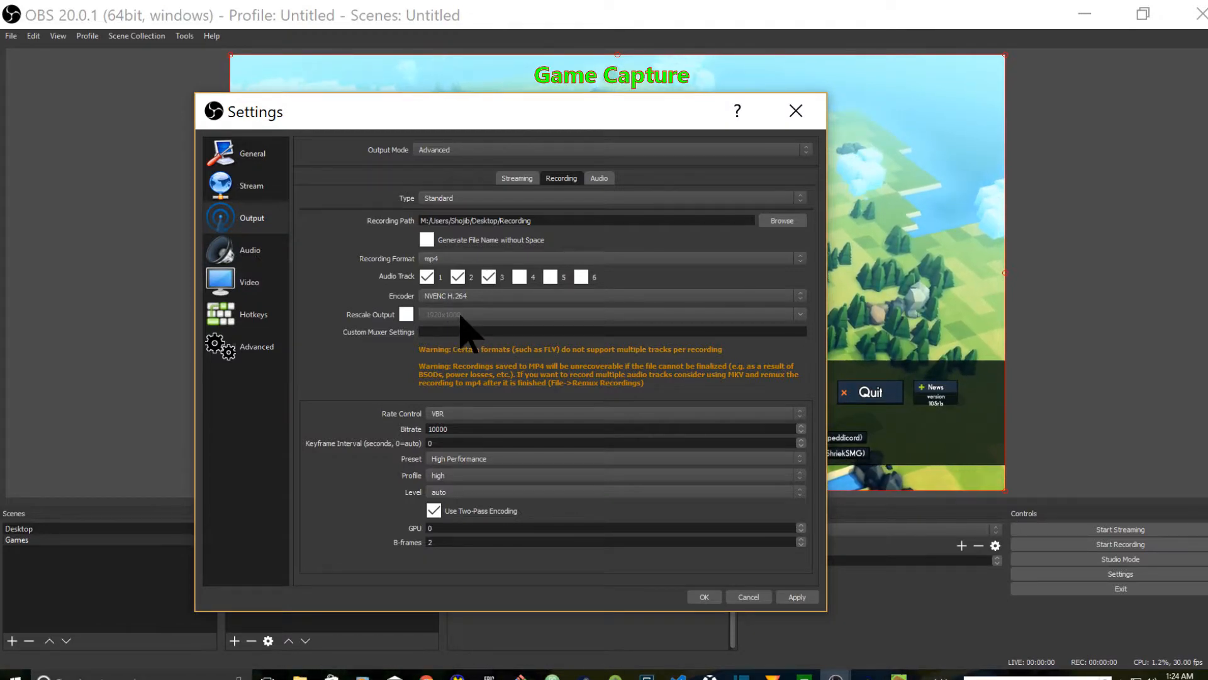
click(406, 314)
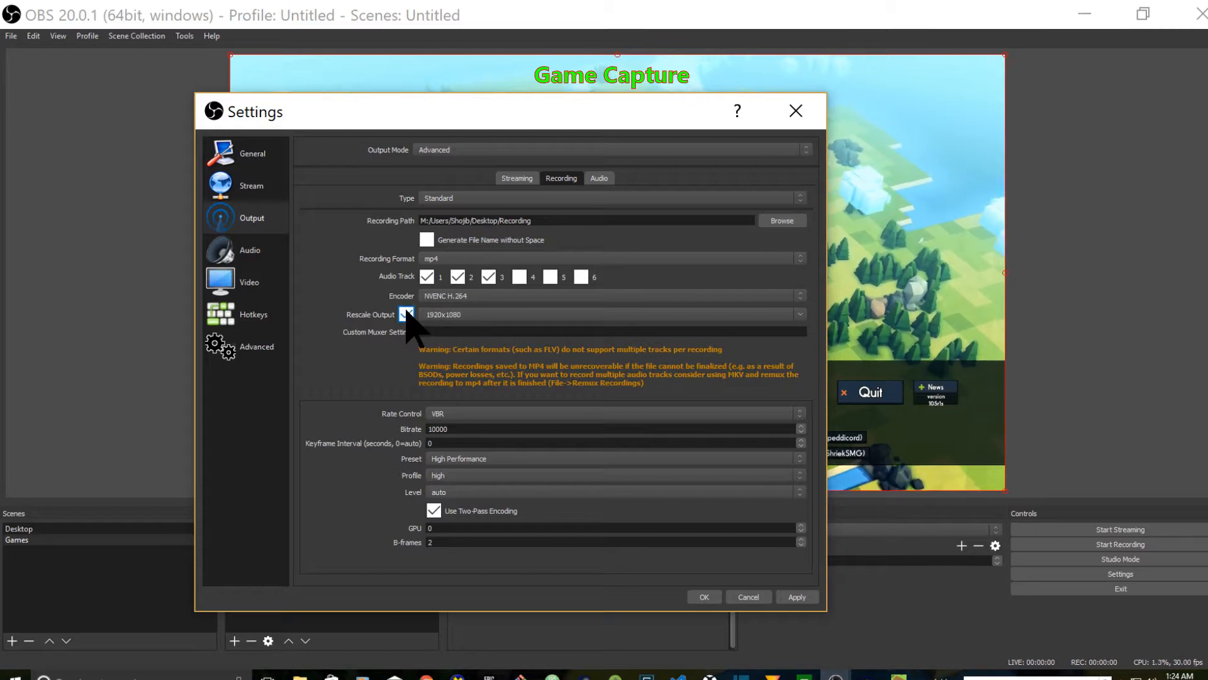
click(406, 314)
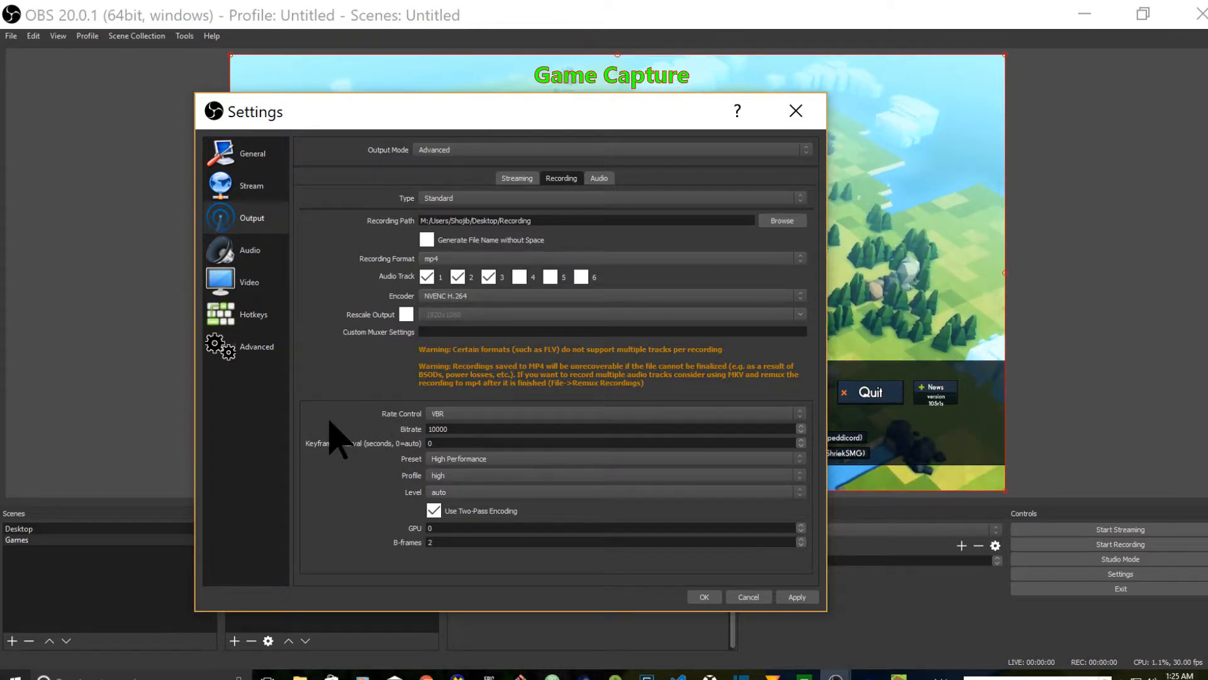
Look over the rate control choices, keep VBR, and set the recording bitrate to 40000.
click(466, 414)
click(445, 417)
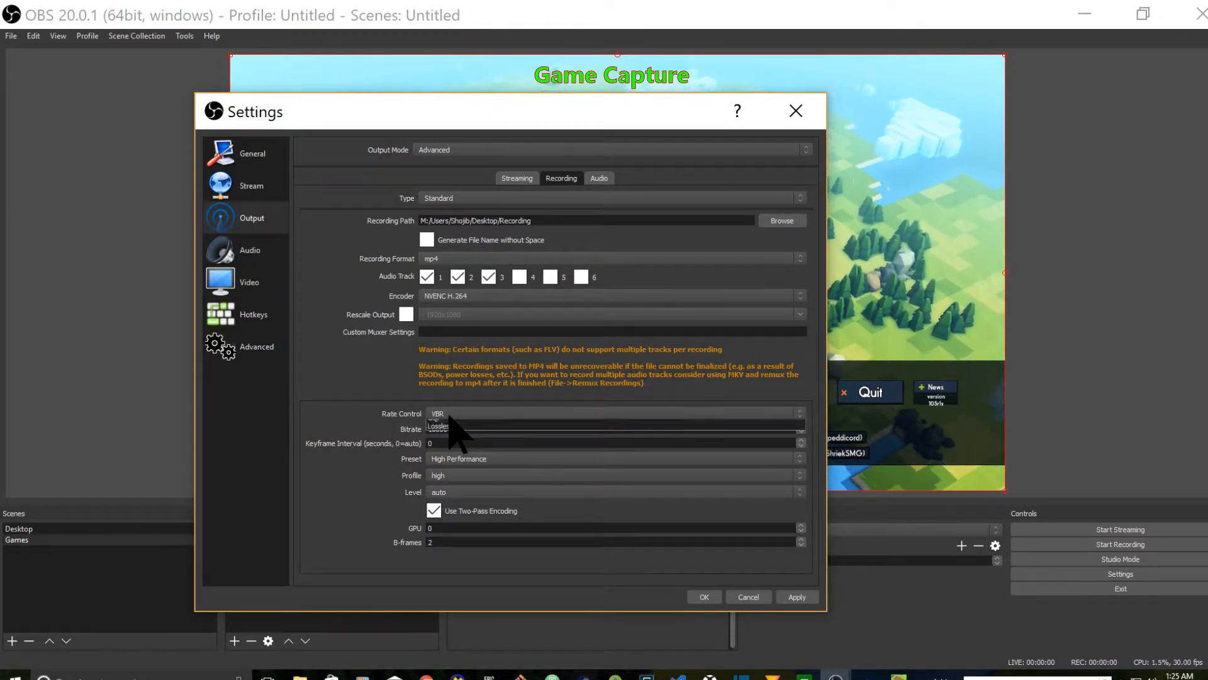
click(448, 417)
click(451, 432)
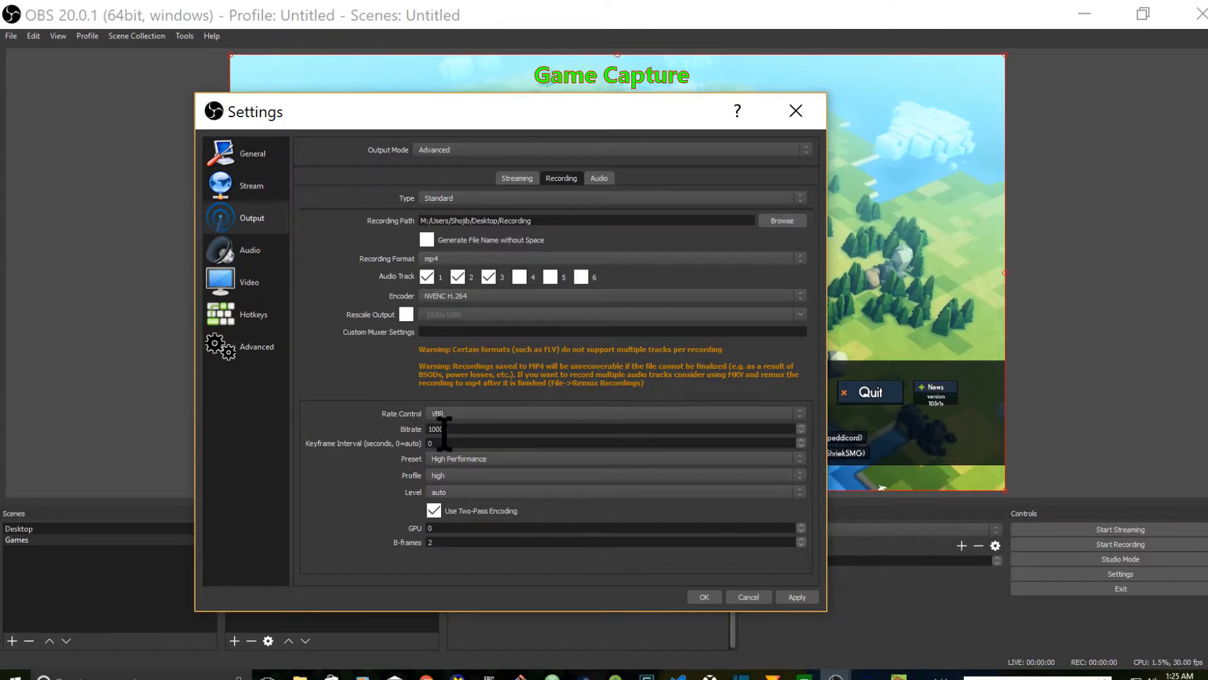
drag(432, 429, 415, 434)
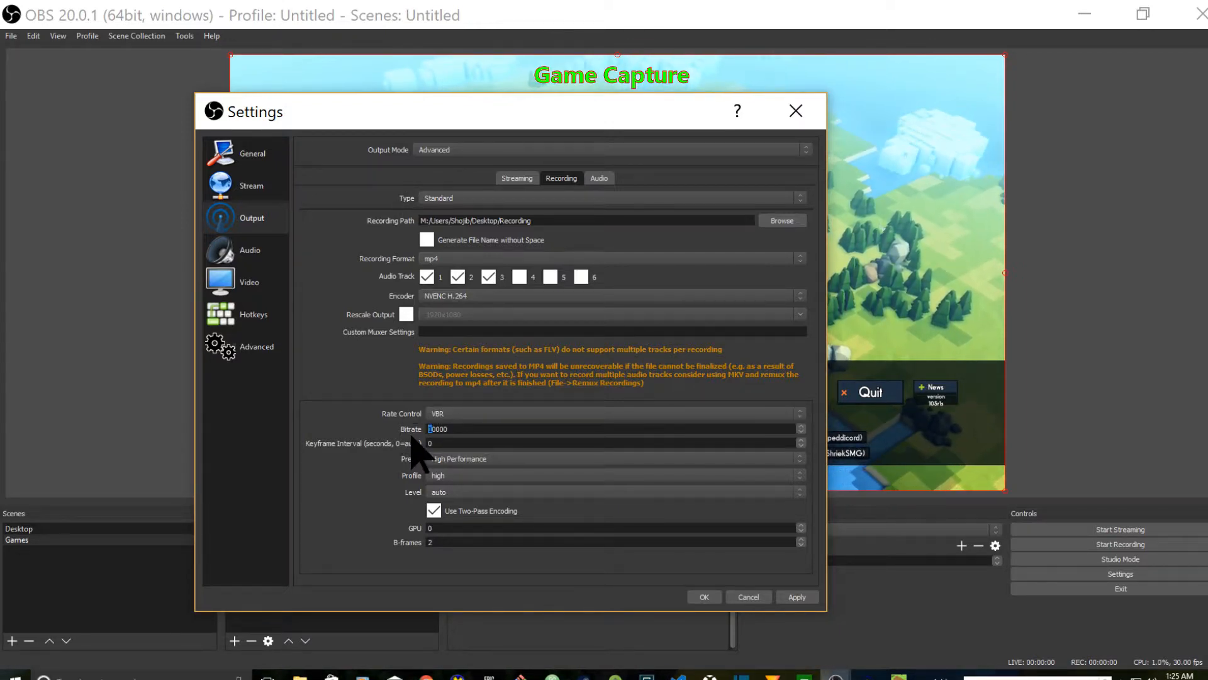
text(4)
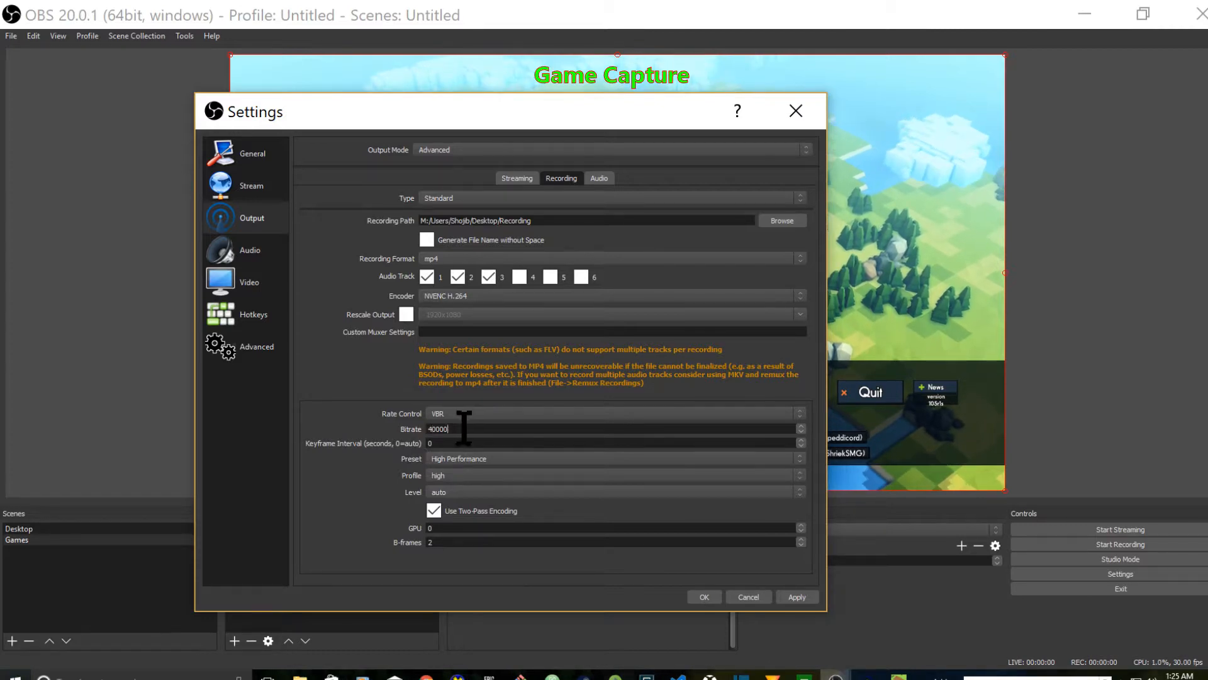
double_click(429, 430)
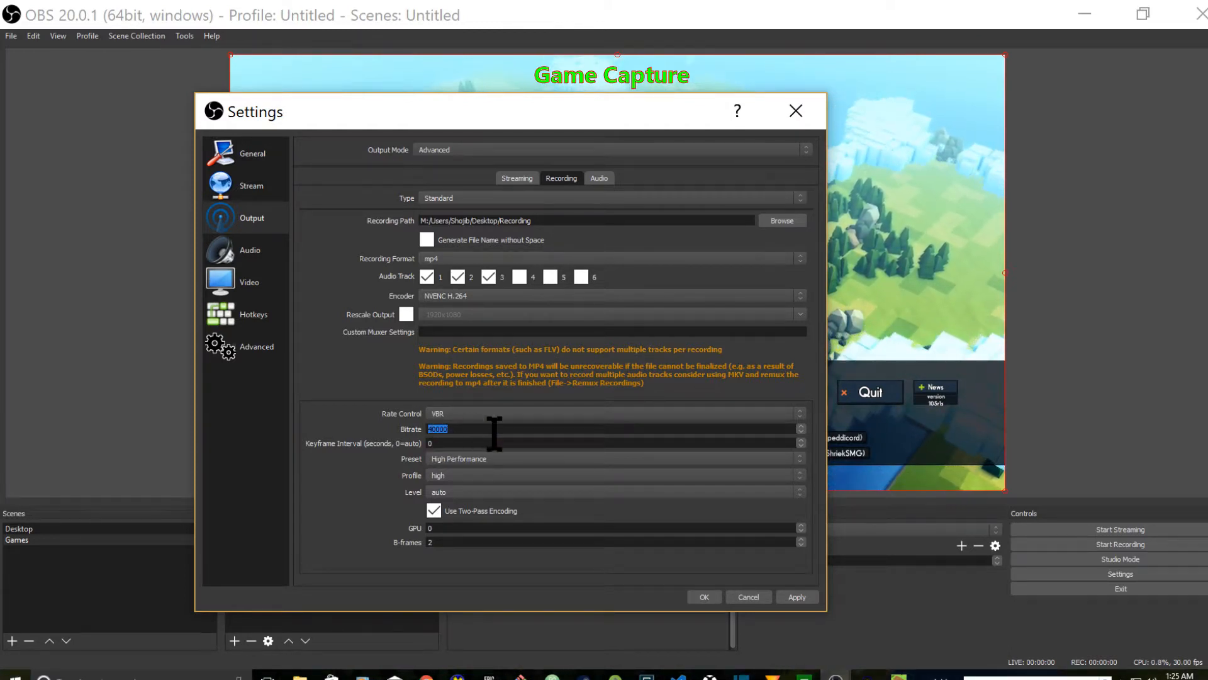
Set the recording rate control to CBR.
click(458, 415)
click(459, 424)
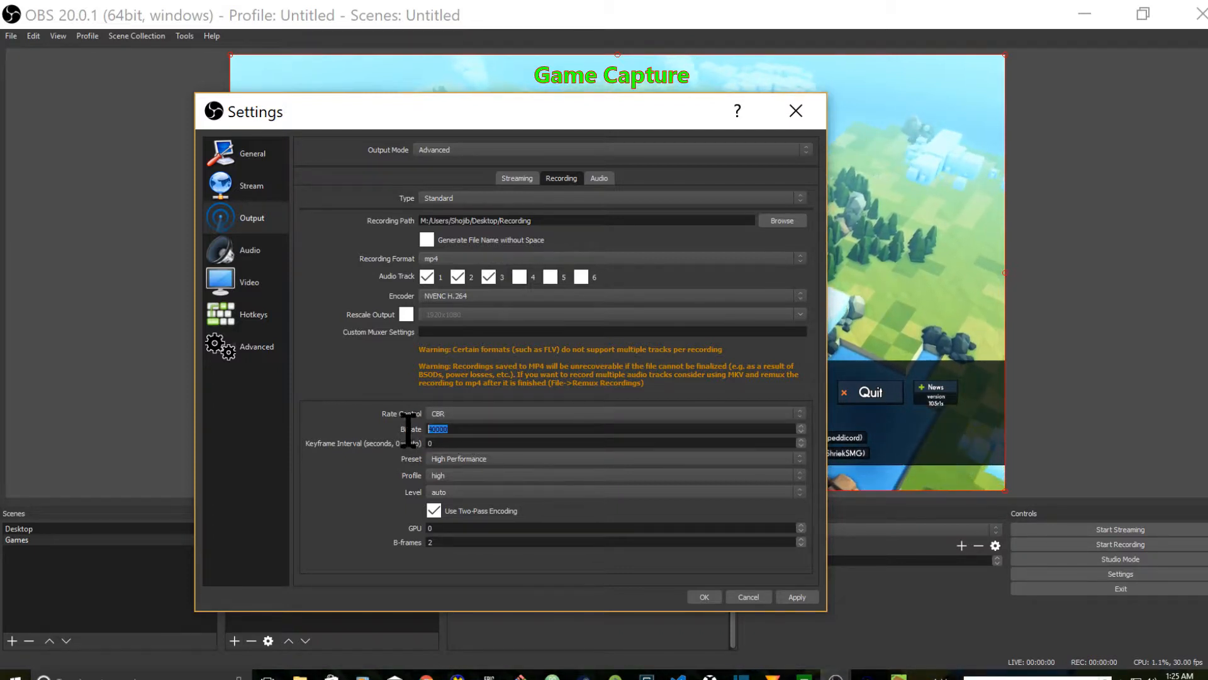
drag(463, 431, 429, 440)
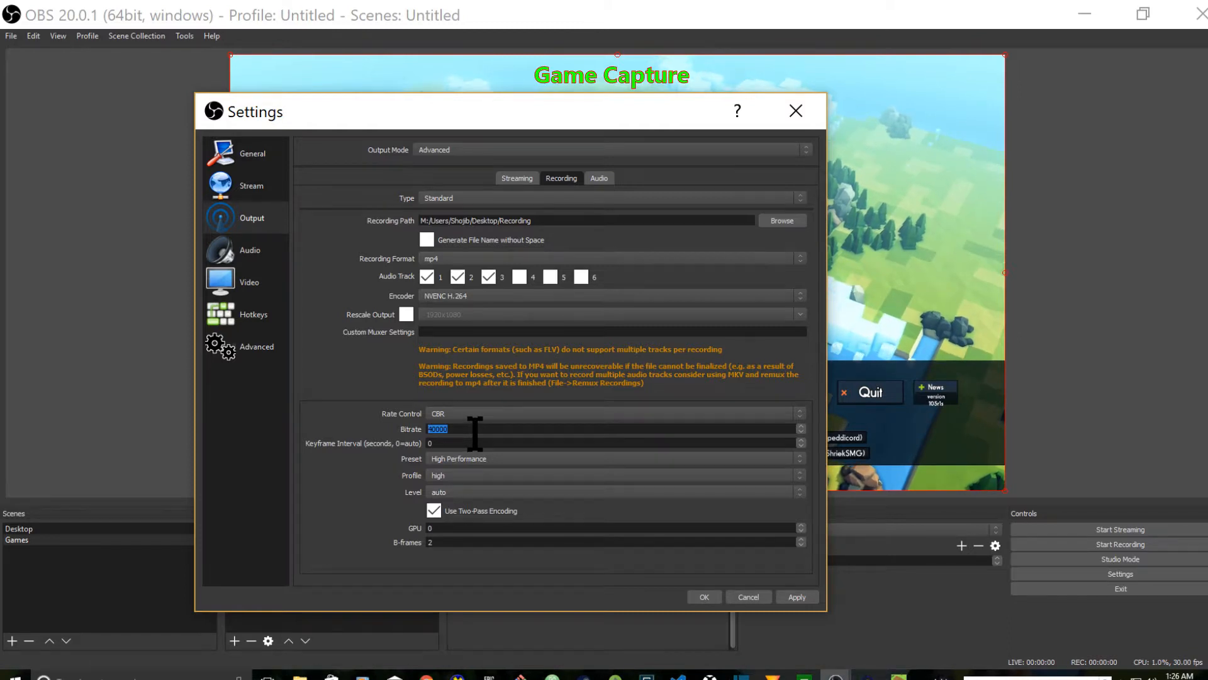
click(448, 414)
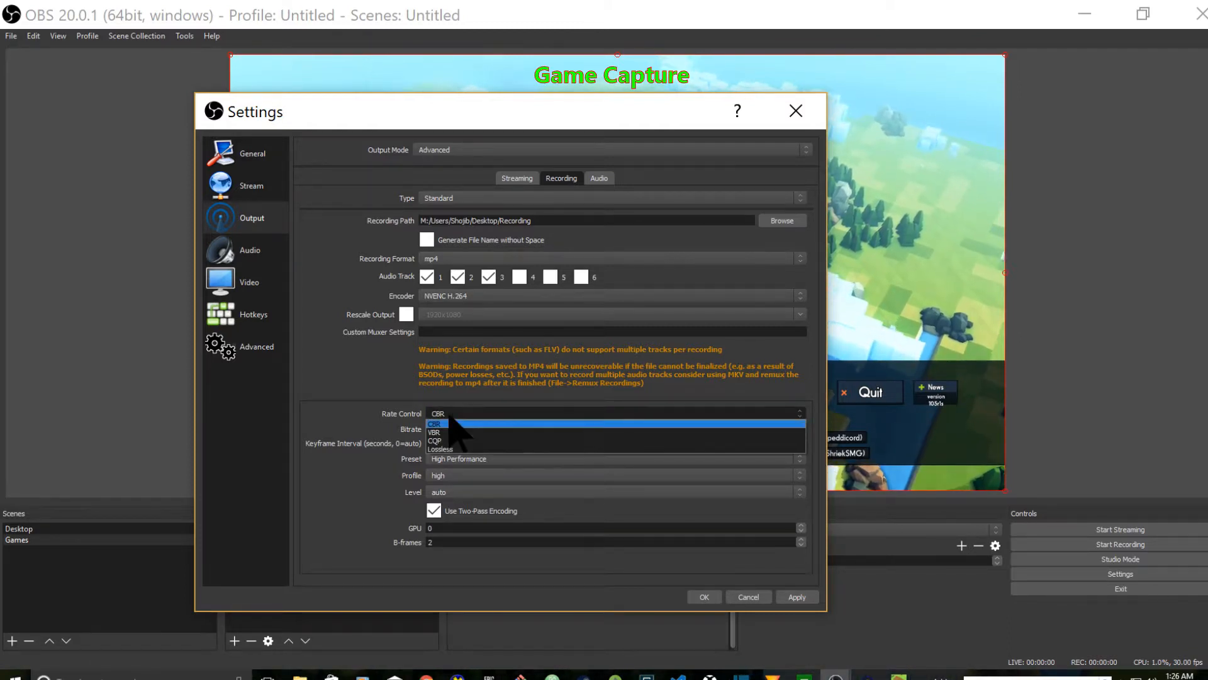
click(436, 424)
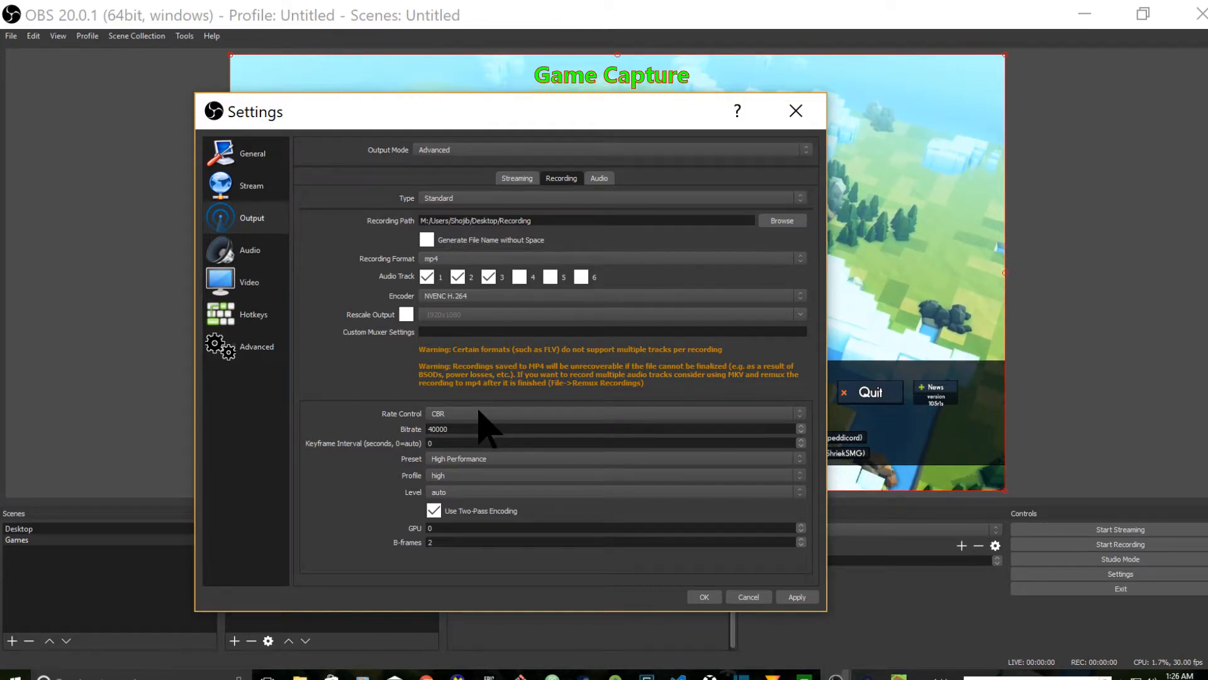
Switch the recording rate control to Lossless and back to CBR.
click(463, 414)
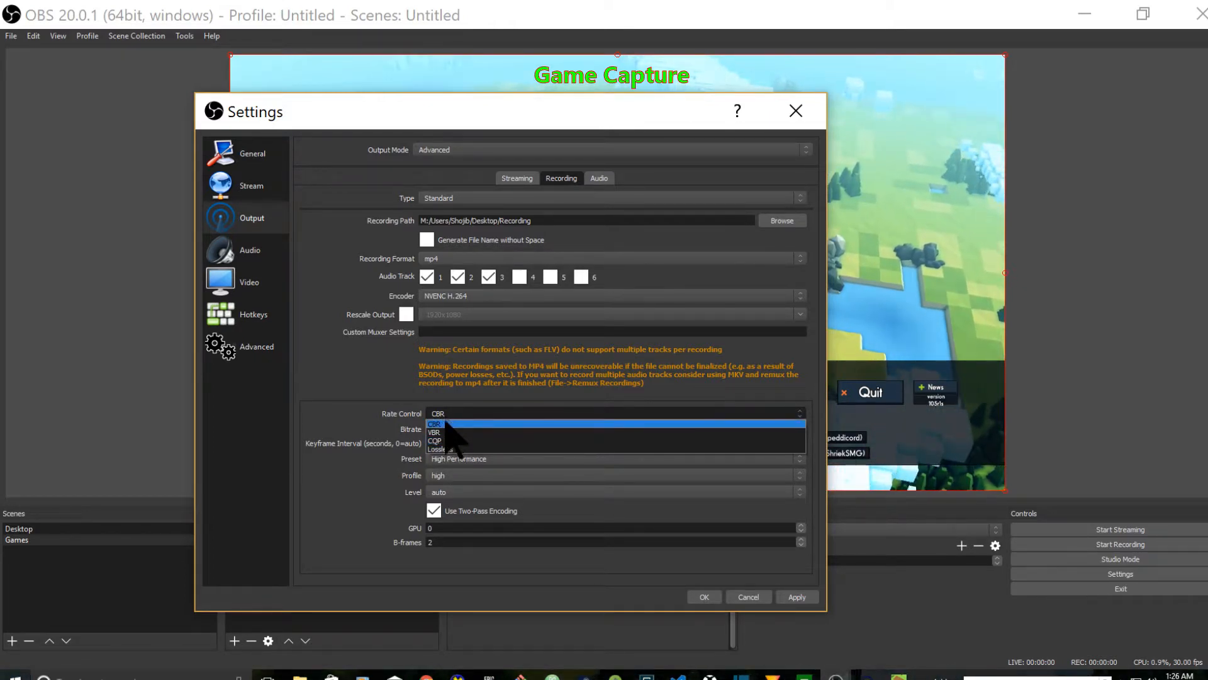
click(469, 448)
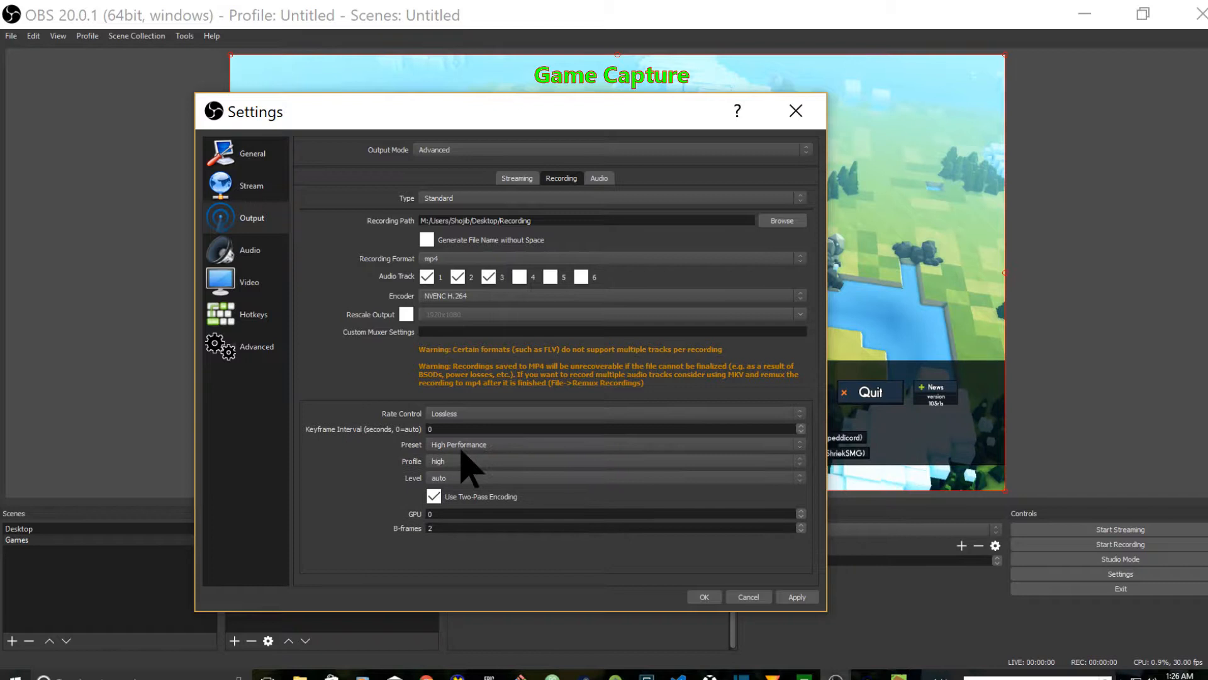
click(464, 415)
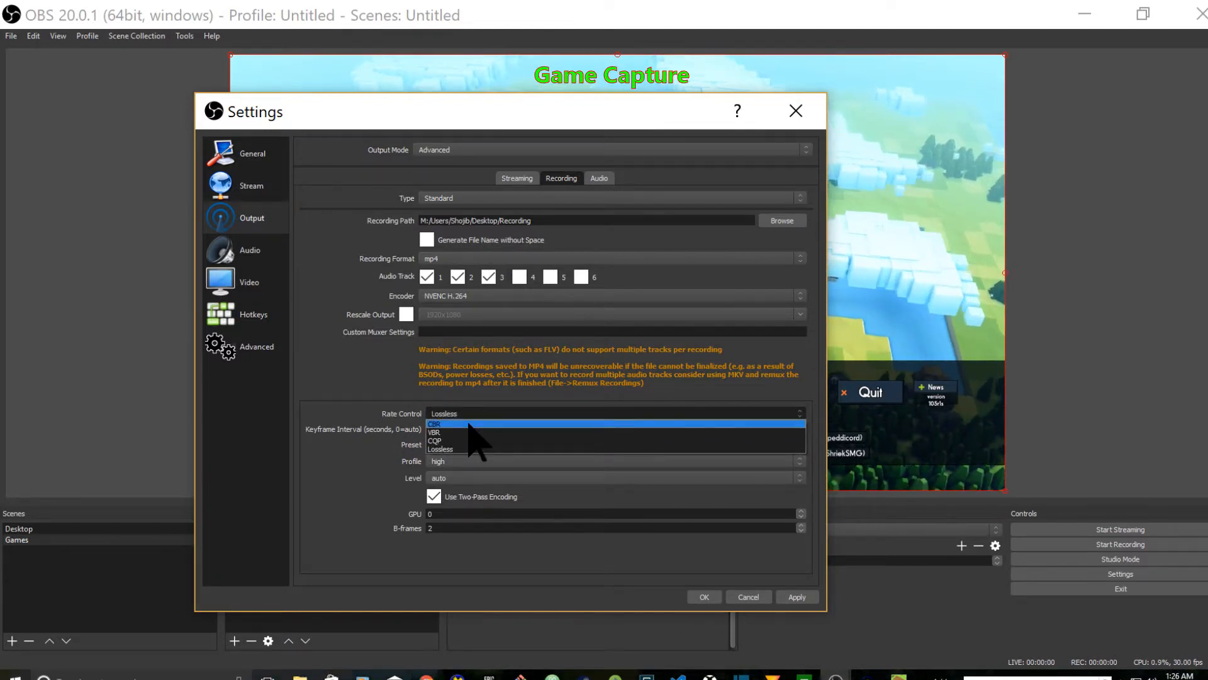
click(468, 424)
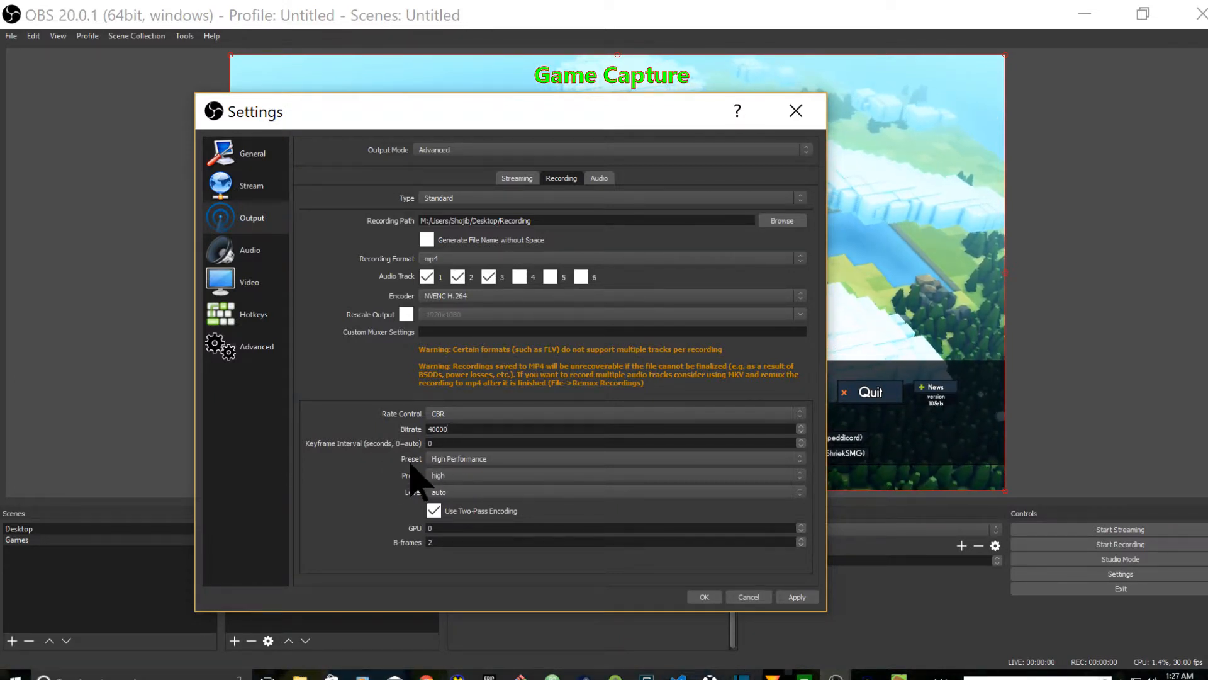
Compare the High Quality and High Performance encoder presets, settle on High Performance, and apply the recording settings.
click(478, 459)
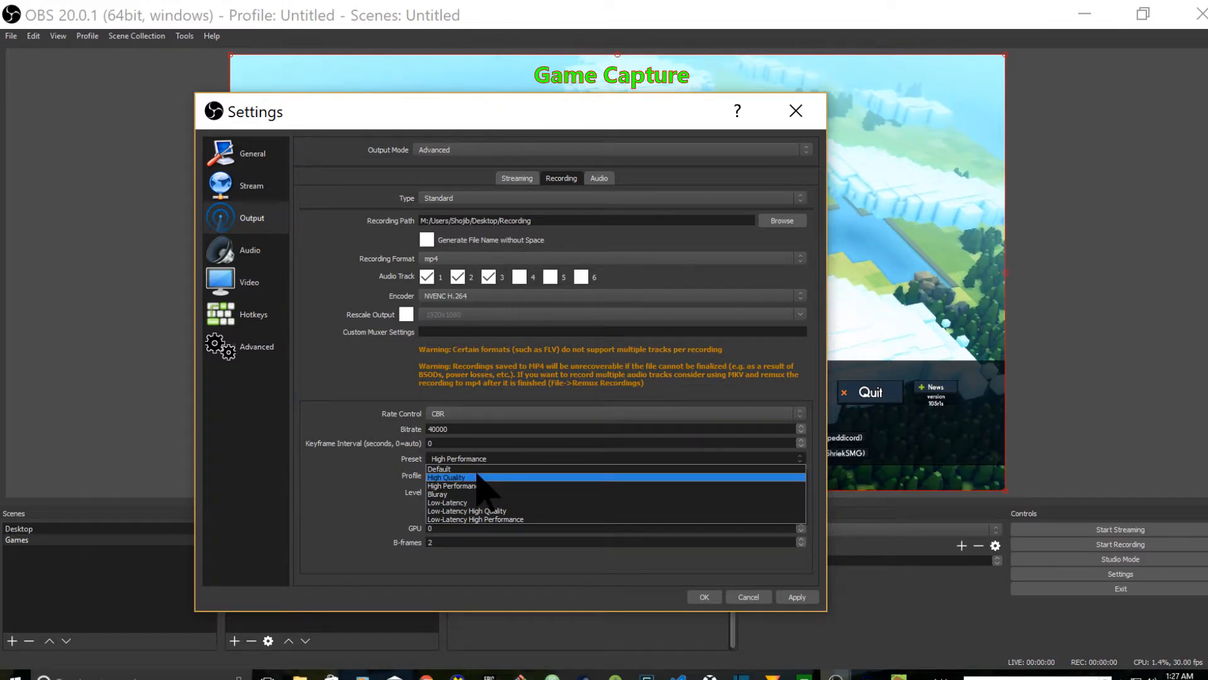
click(478, 476)
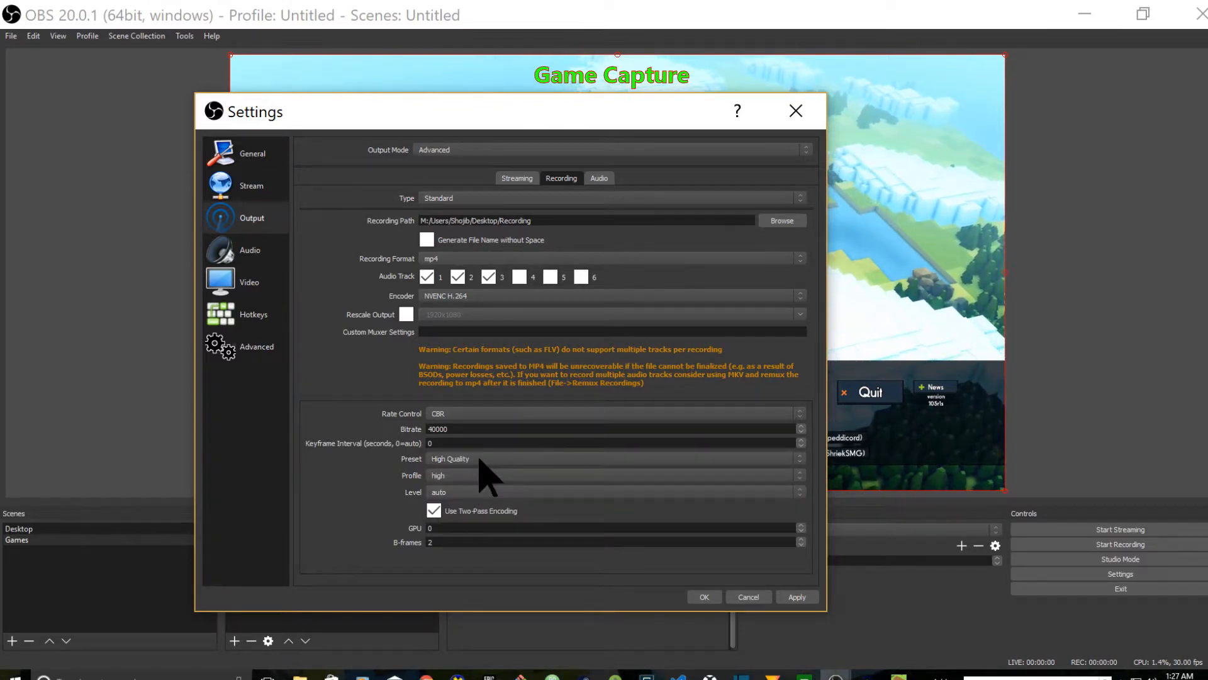
click(479, 458)
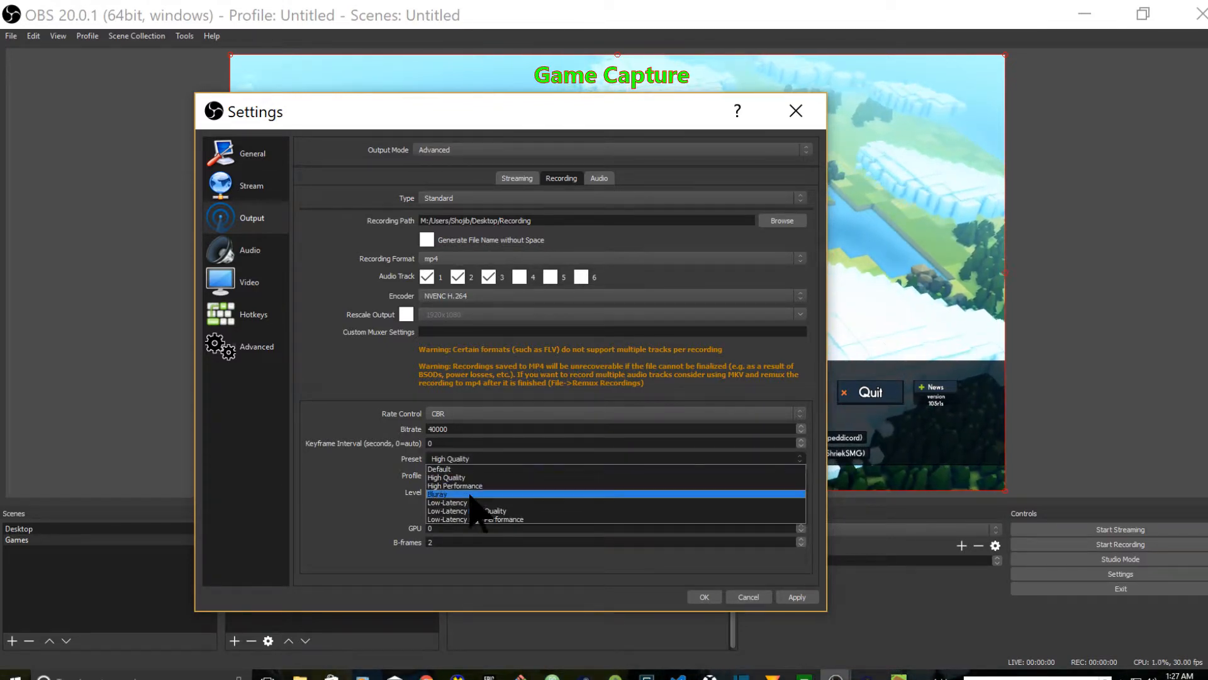
click(474, 487)
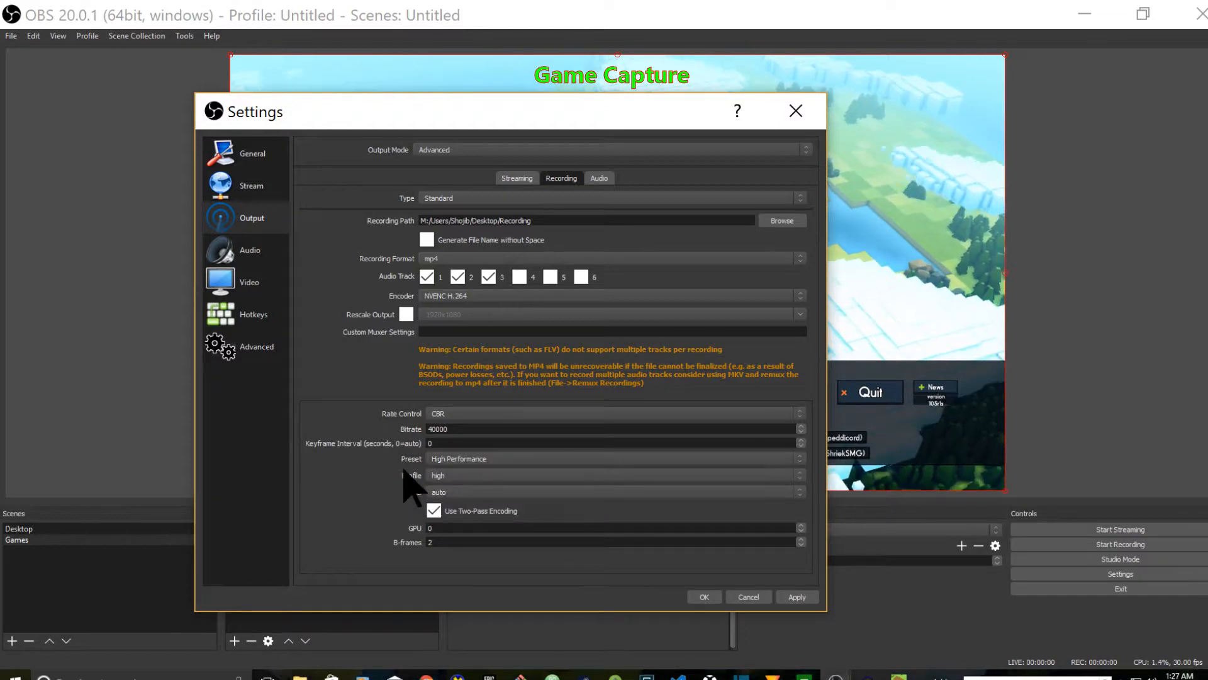
click(455, 460)
click(454, 493)
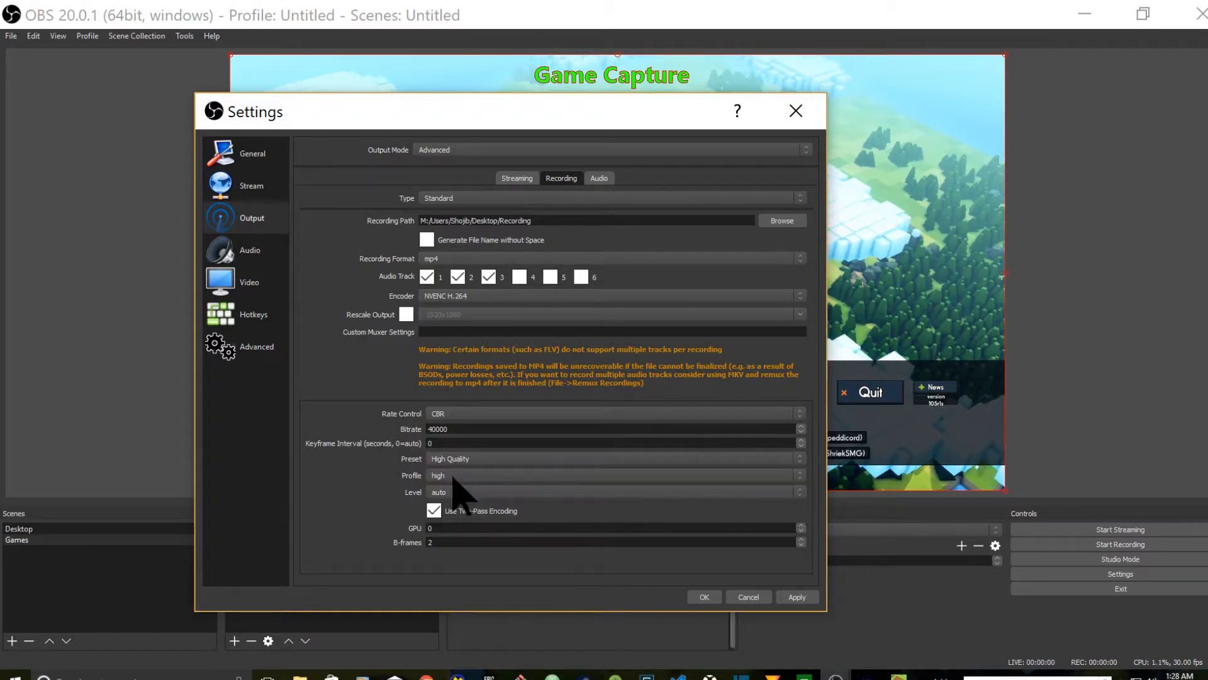
click(456, 459)
click(468, 480)
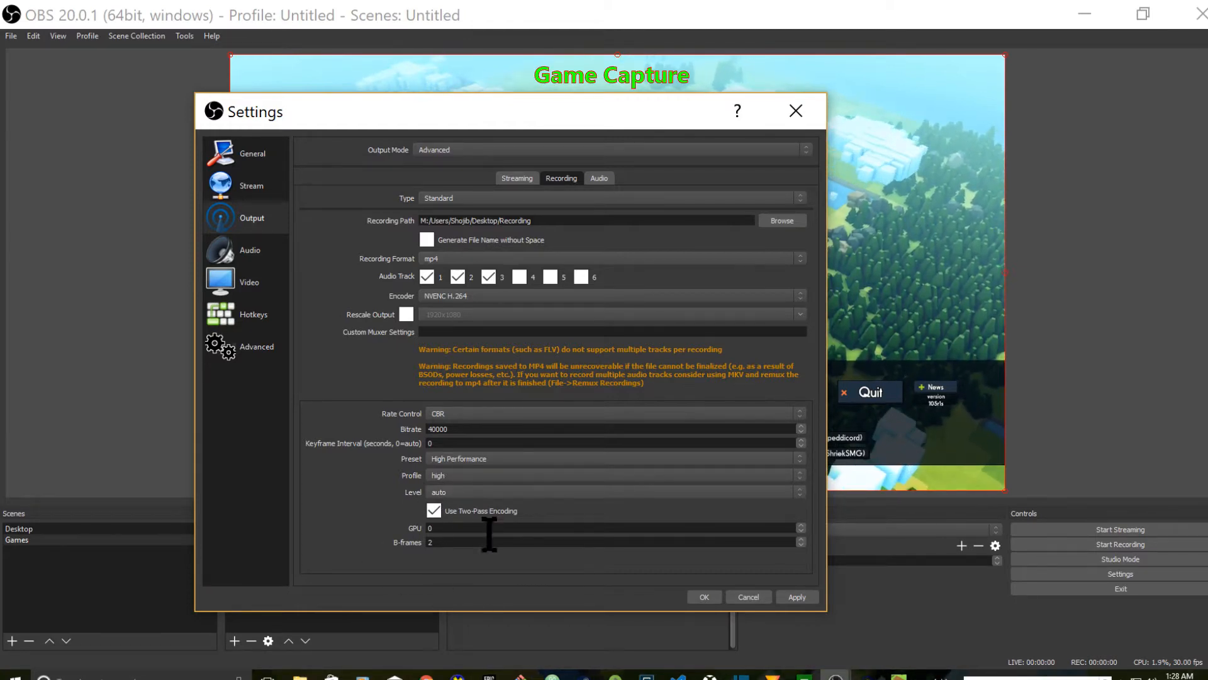
click(805, 597)
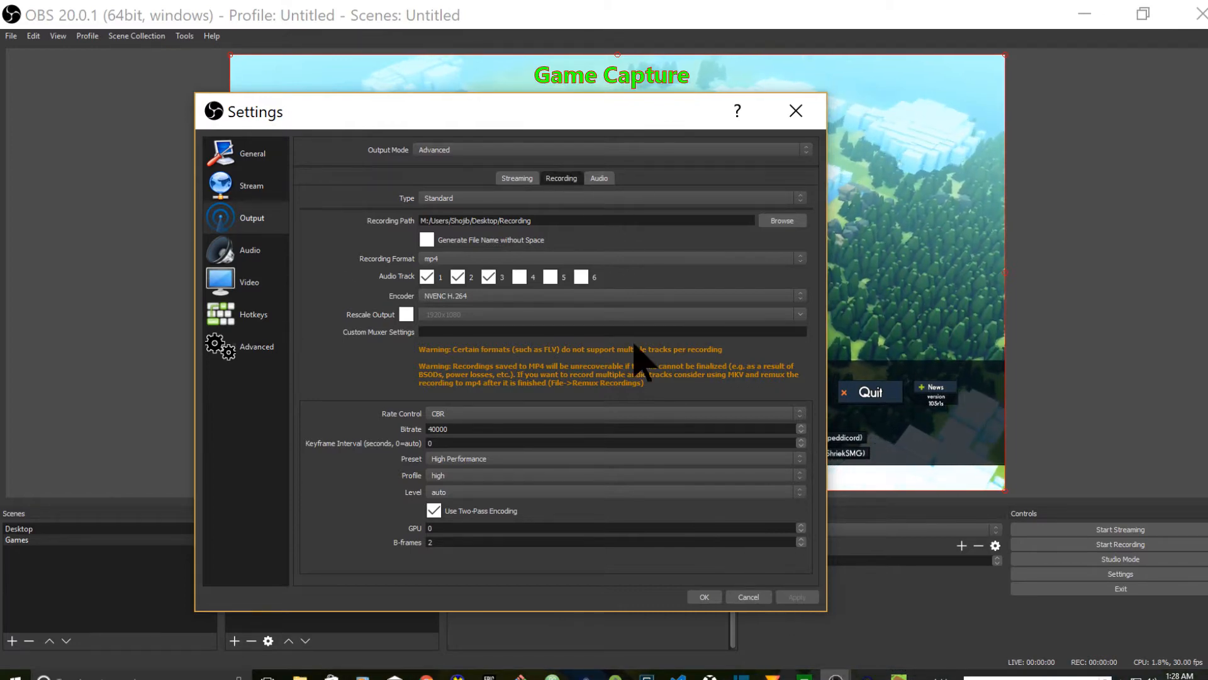
Look over the audio track bitrates, and set Mic/Auxiliary Audio Device 2 to Microphone (Jabra EVOLVE LINK) and apply it.
click(601, 179)
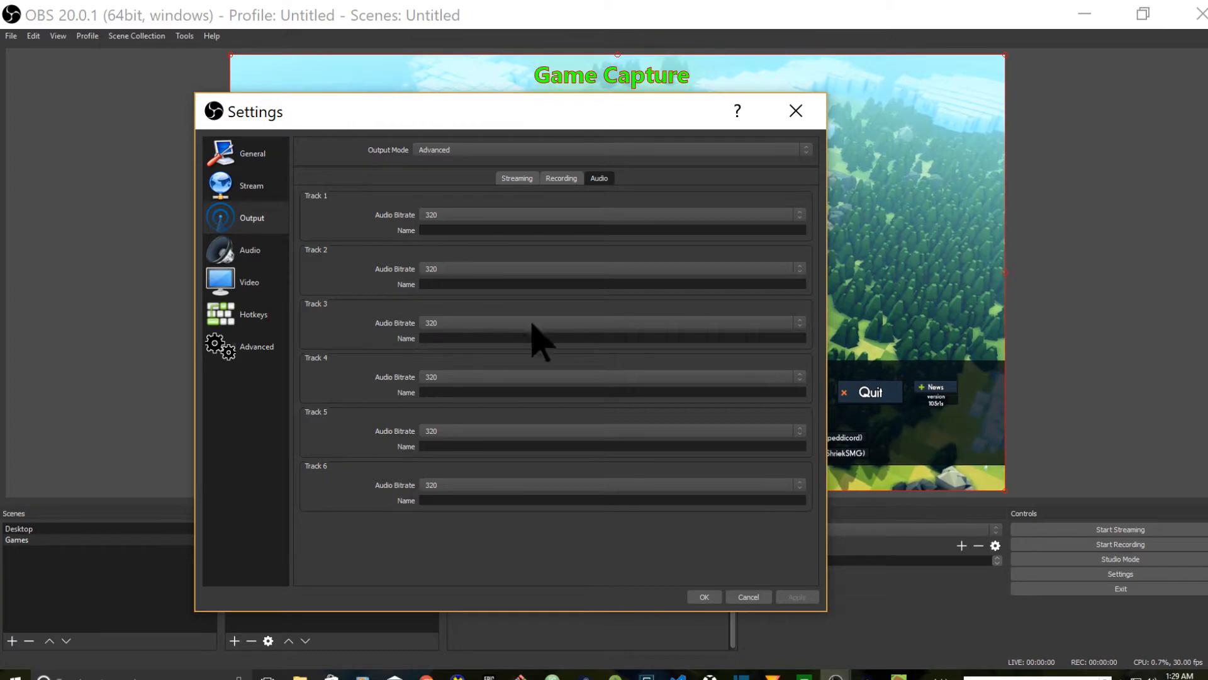
click(250, 252)
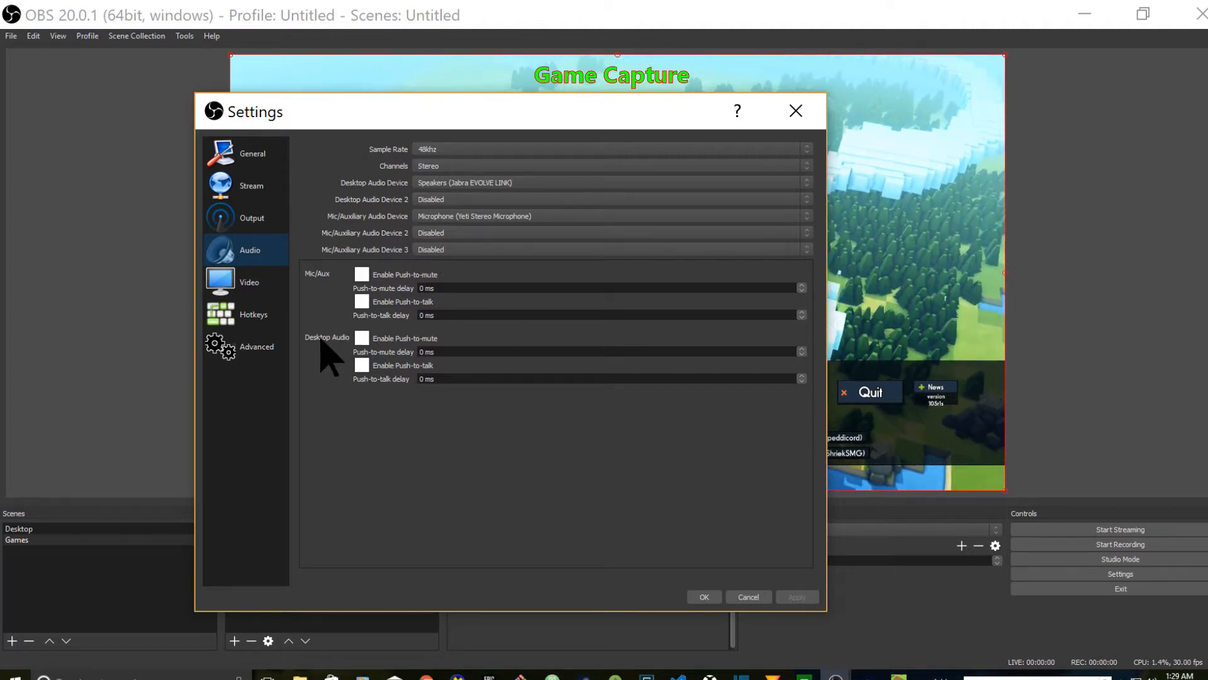
click(444, 234)
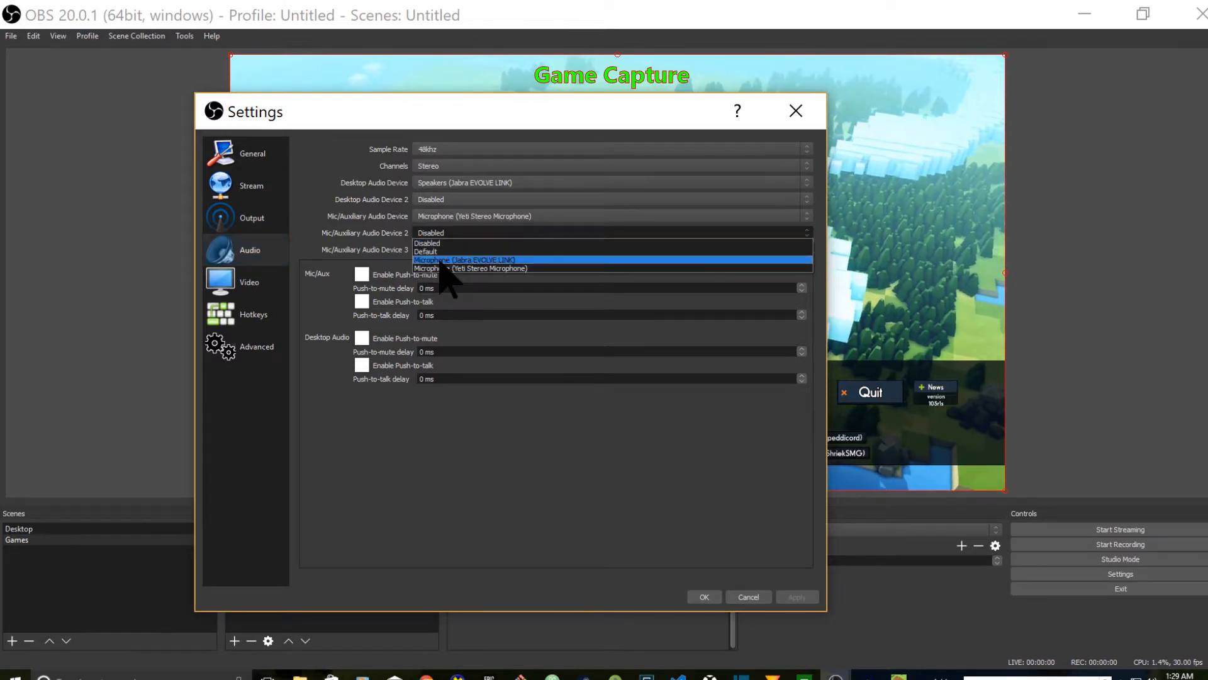
click(439, 259)
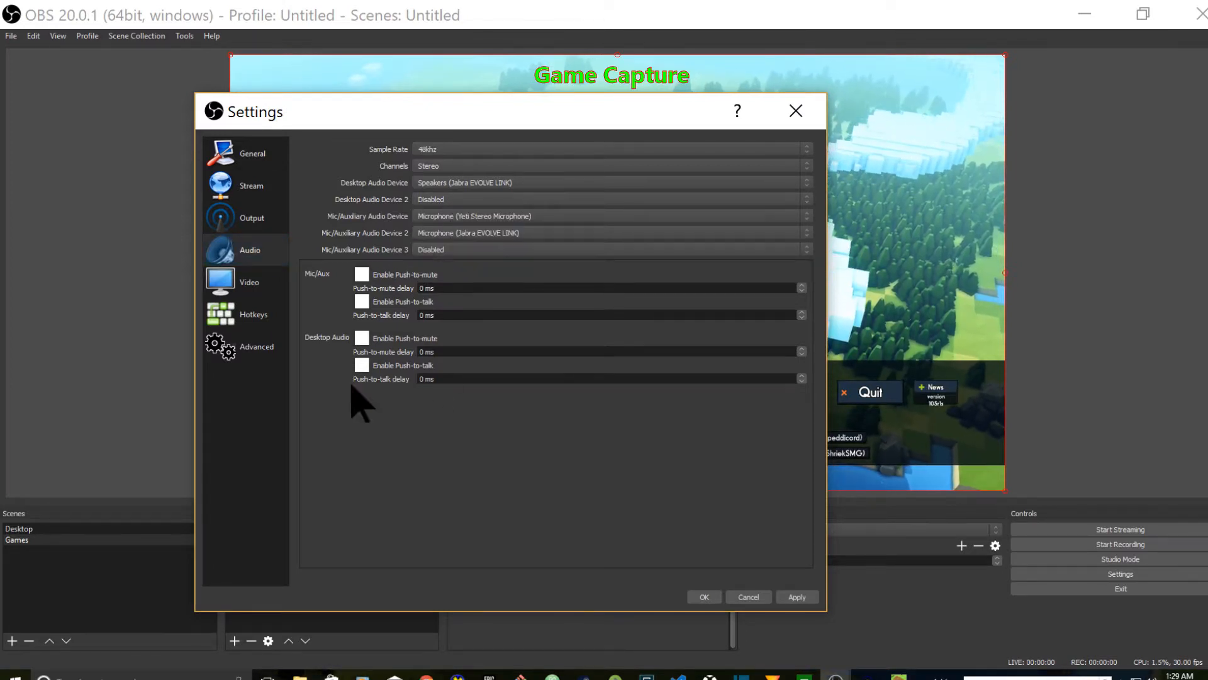
click(797, 596)
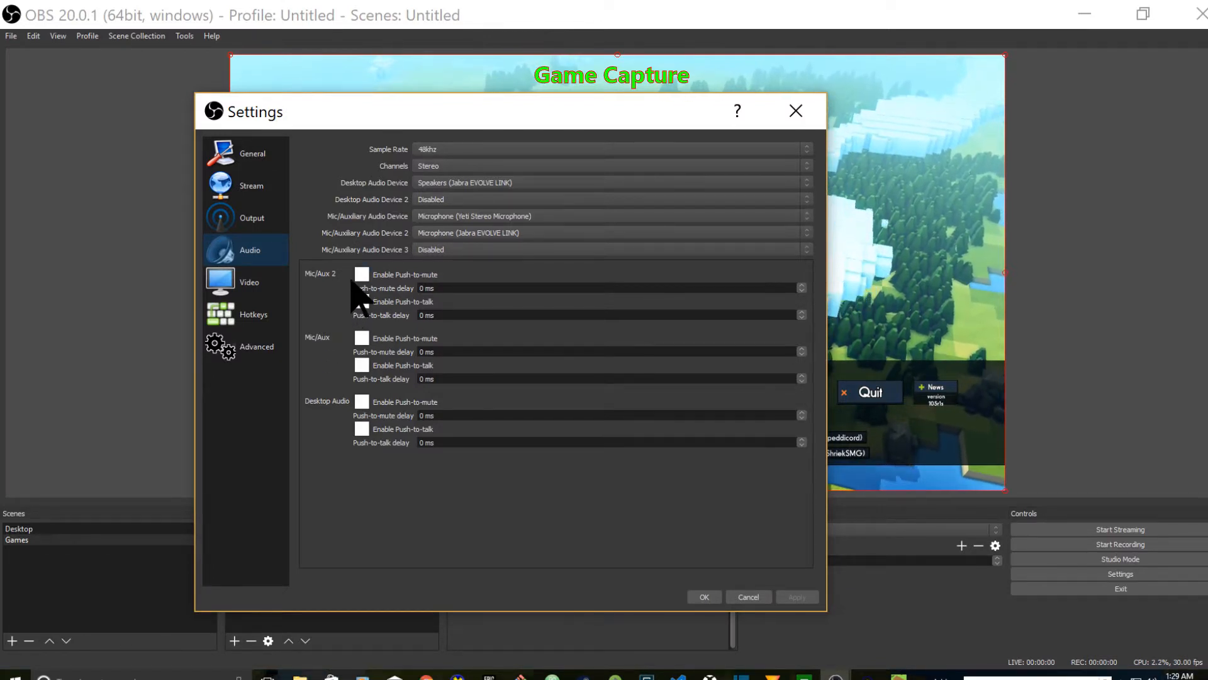
Set Mic/Auxiliary Audio Device 2 back to Disabled and apply the audio settings.
click(459, 234)
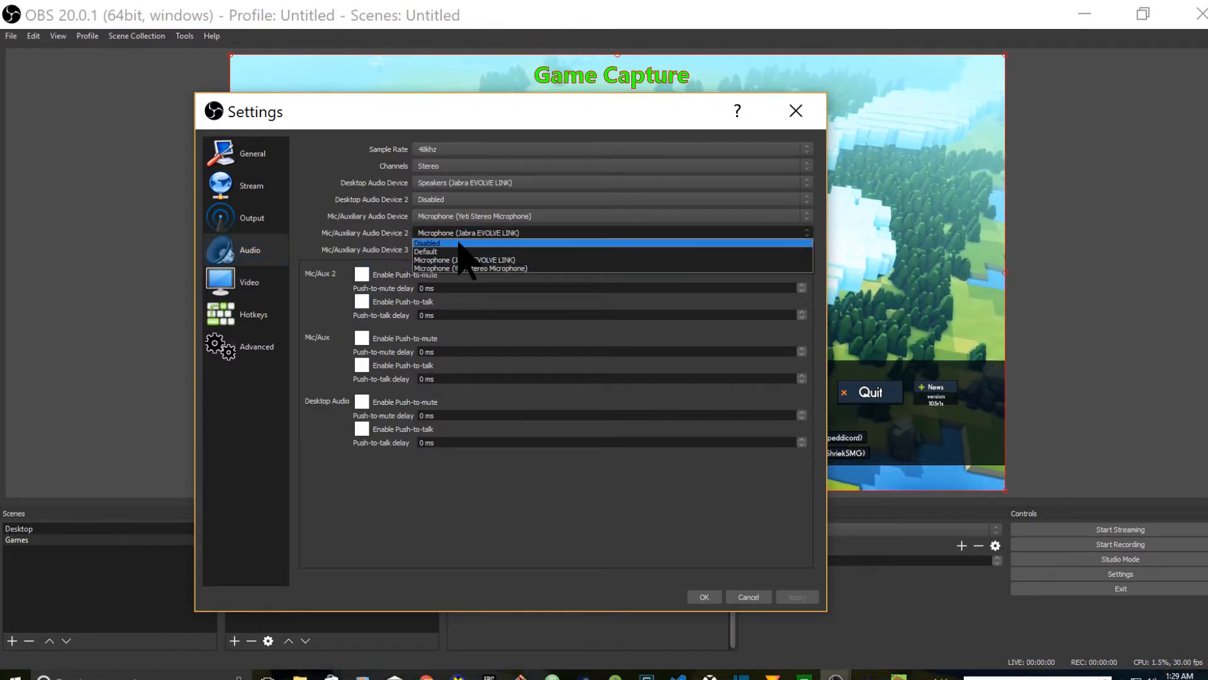
click(459, 243)
click(797, 596)
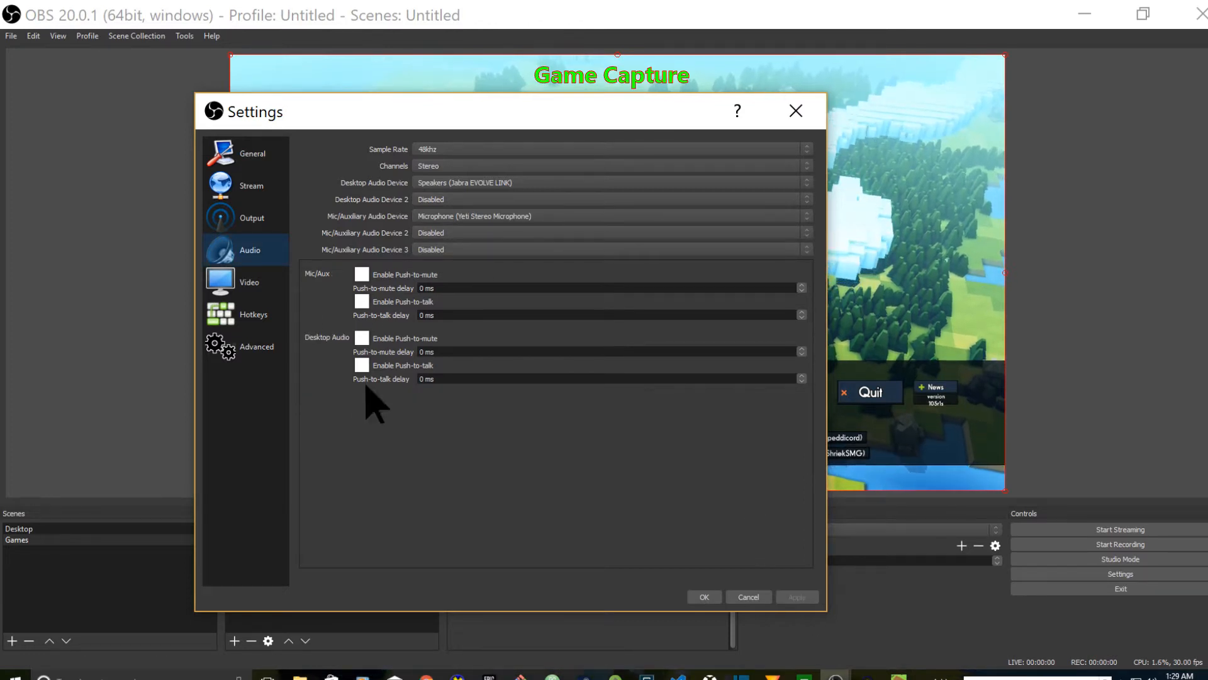
Check the video resolutions against the Rescale Output option in the recording output settings, leaving rescaling off.
click(264, 292)
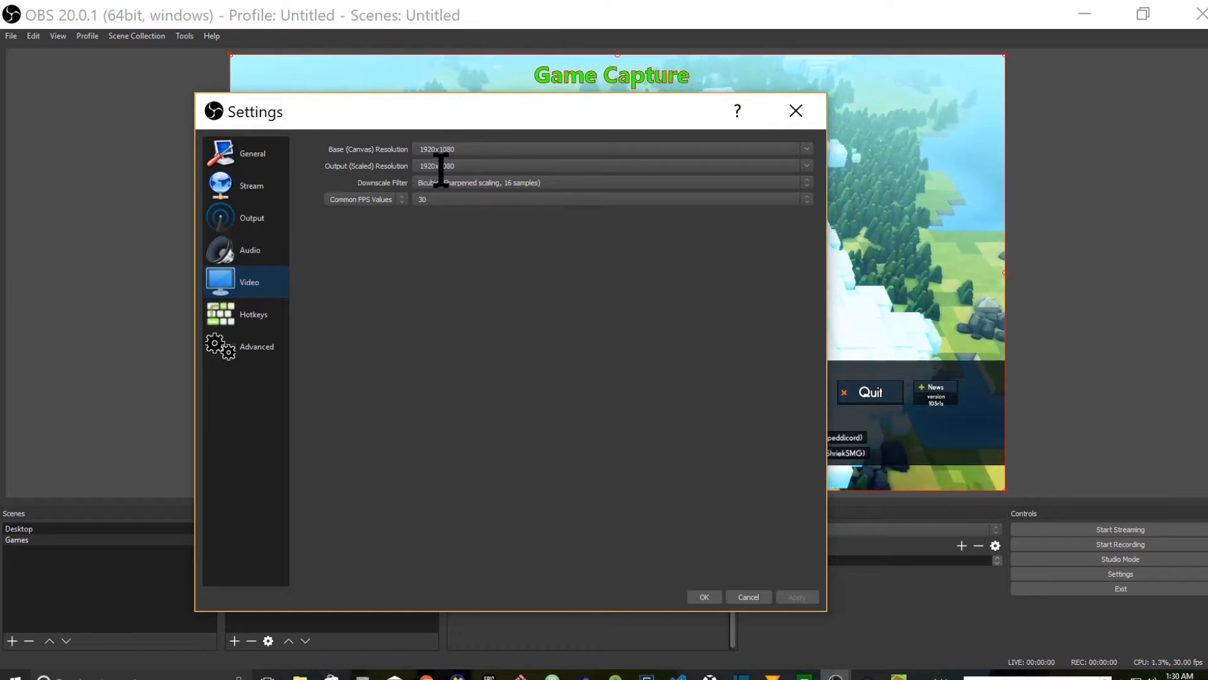
click(255, 220)
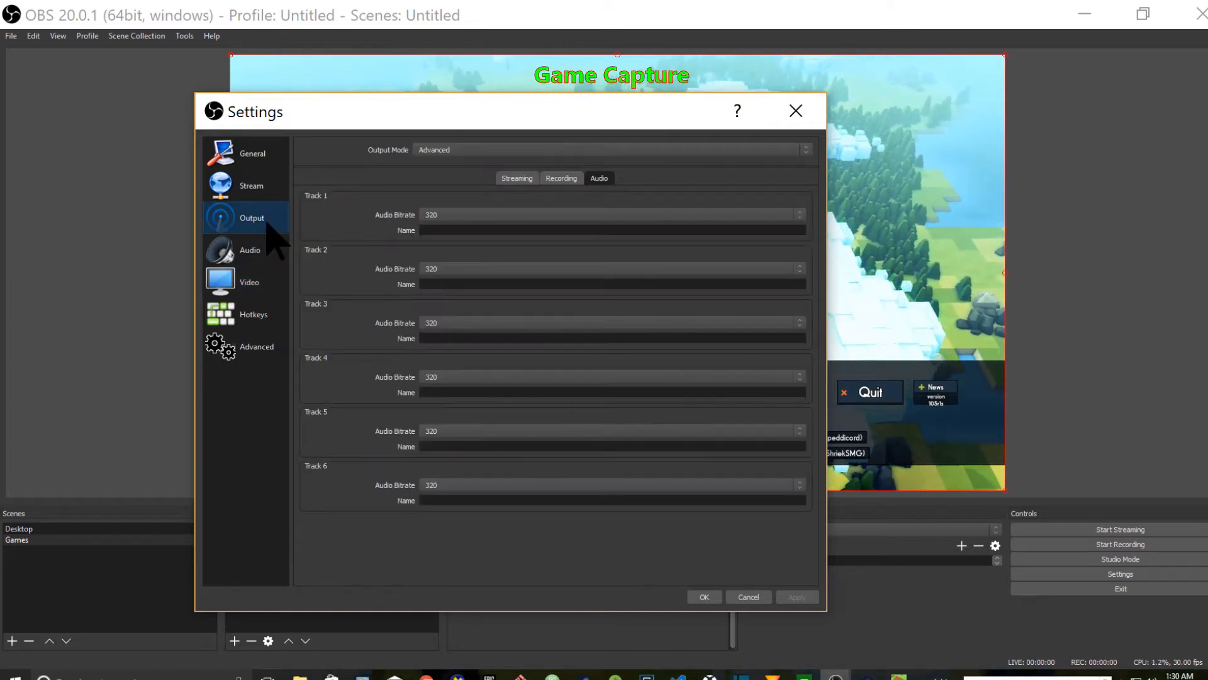
click(245, 251)
click(245, 221)
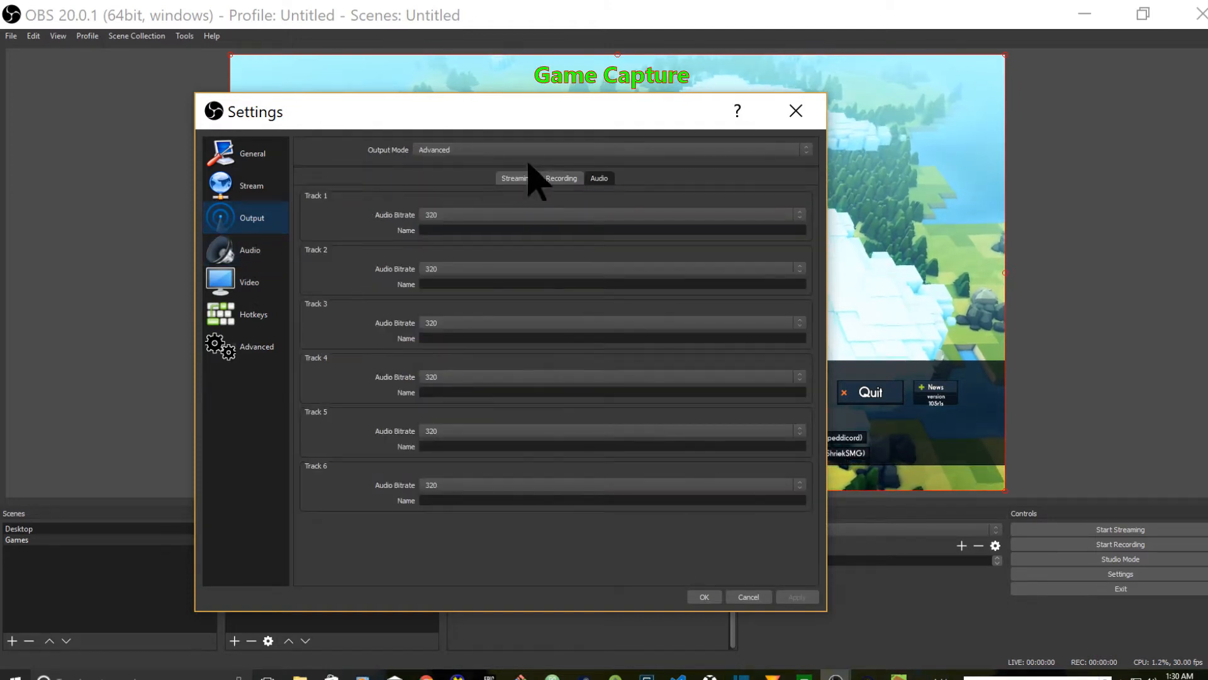
click(560, 179)
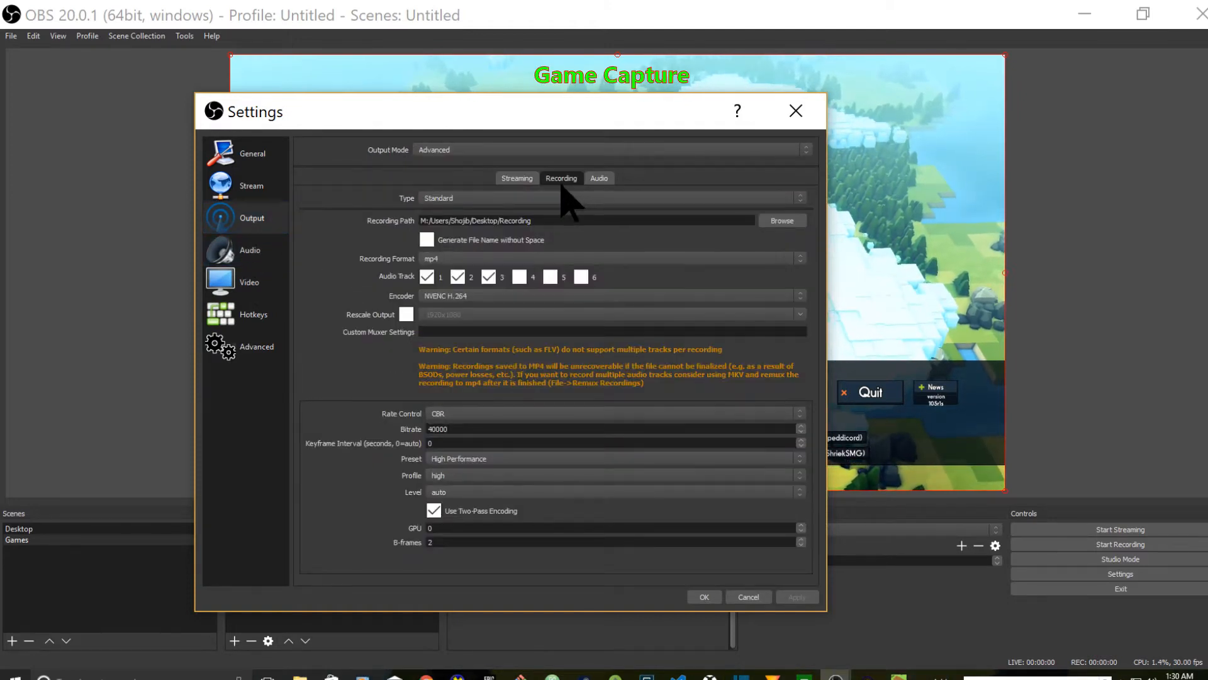
click(406, 315)
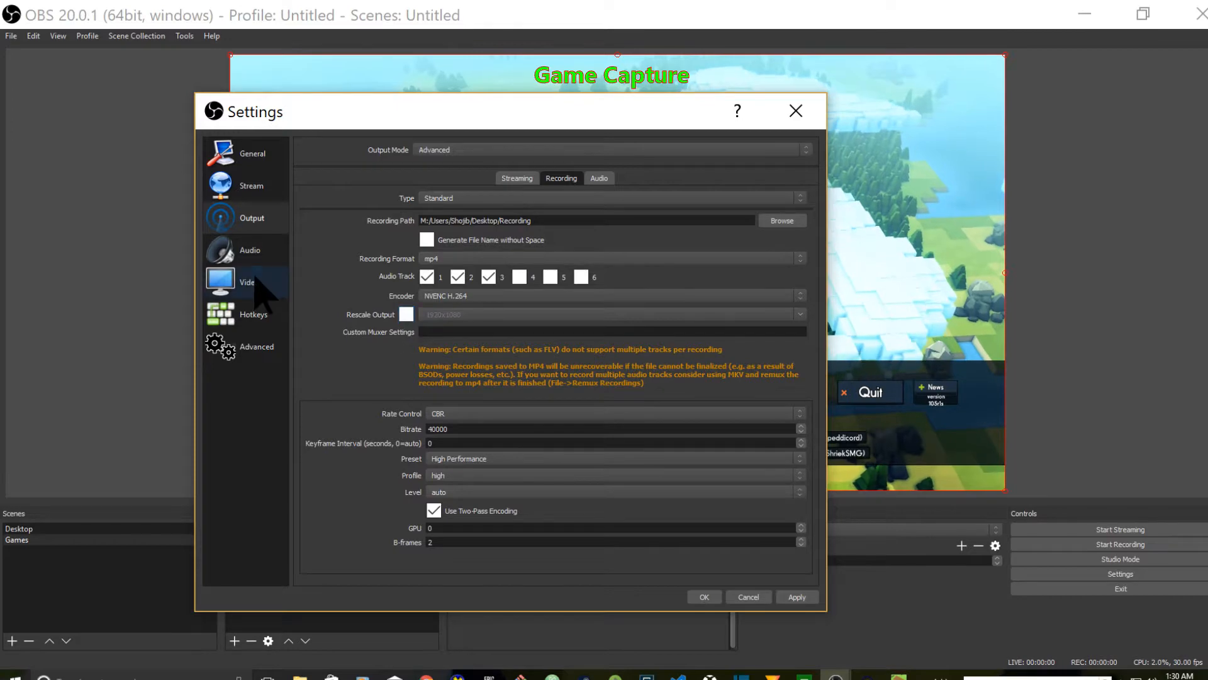
In the video settings, set the downscale filter to Lanczos (Sharpened scaling, 32 samples) and the common FPS value to 60, and apply.
click(255, 284)
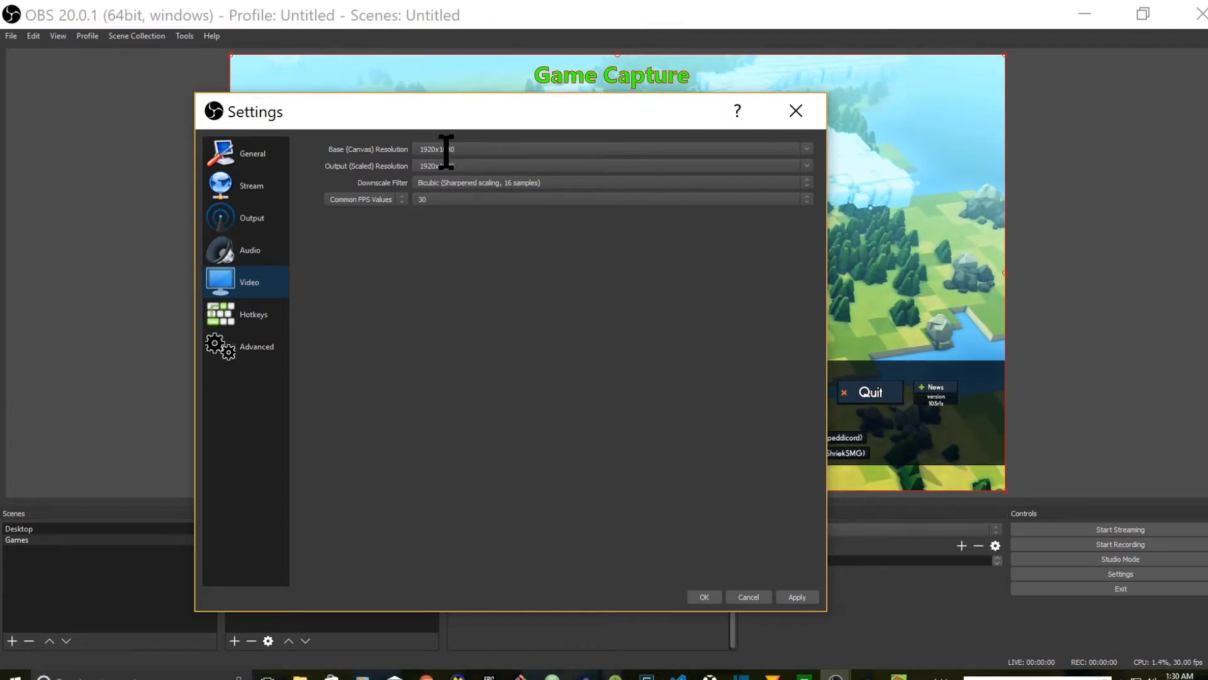
drag(418, 149, 472, 153)
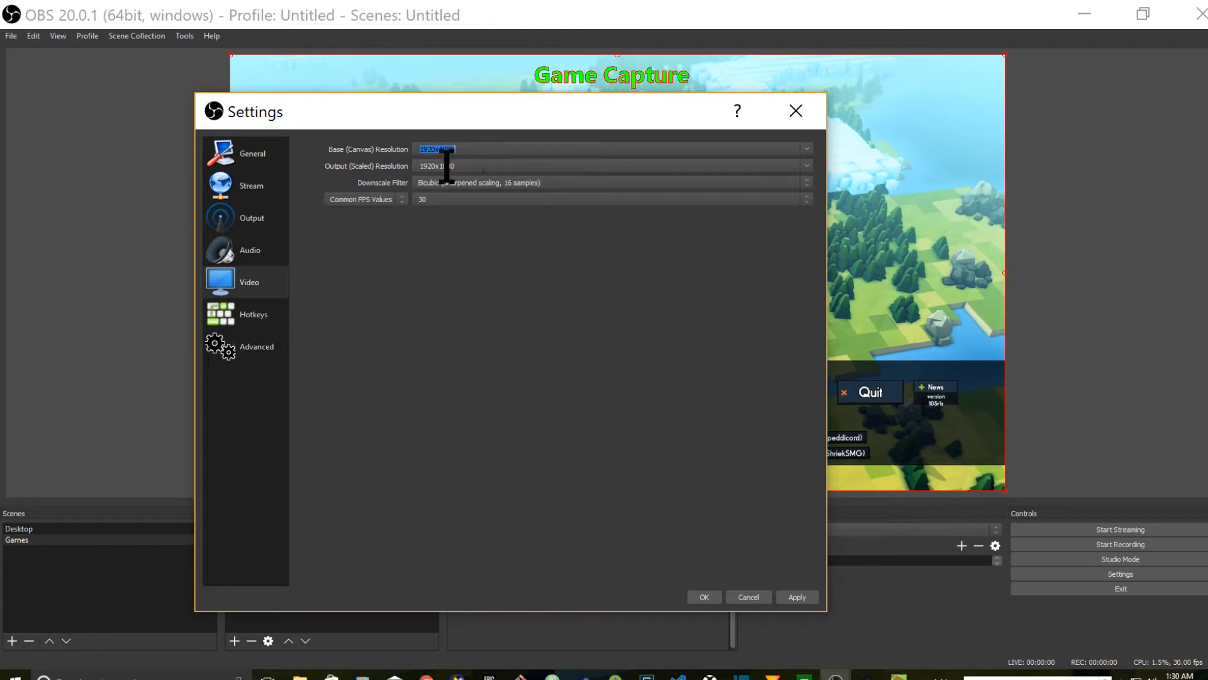
click(416, 170)
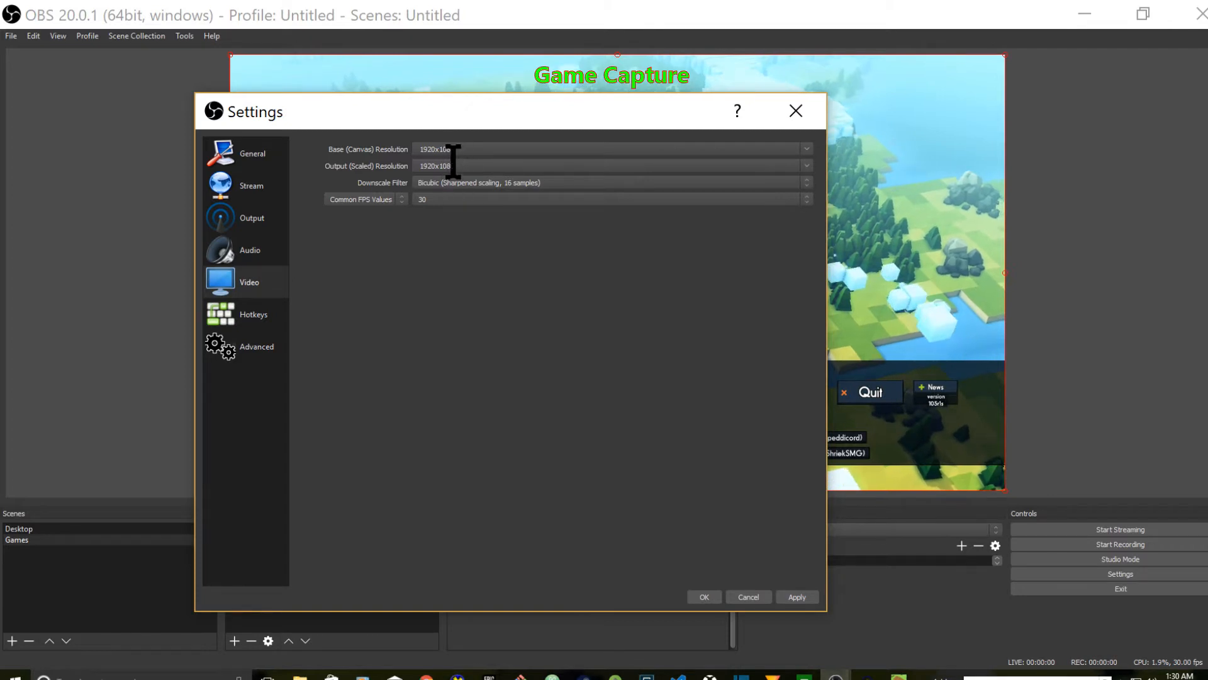
click(480, 186)
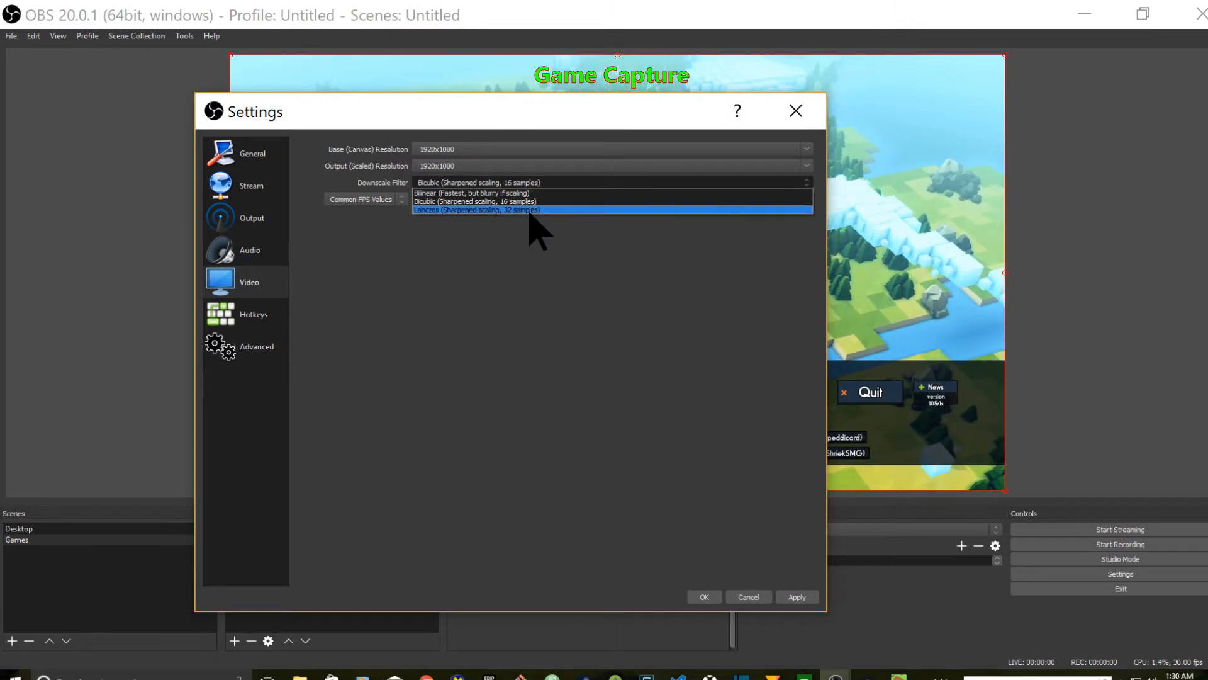
click(472, 211)
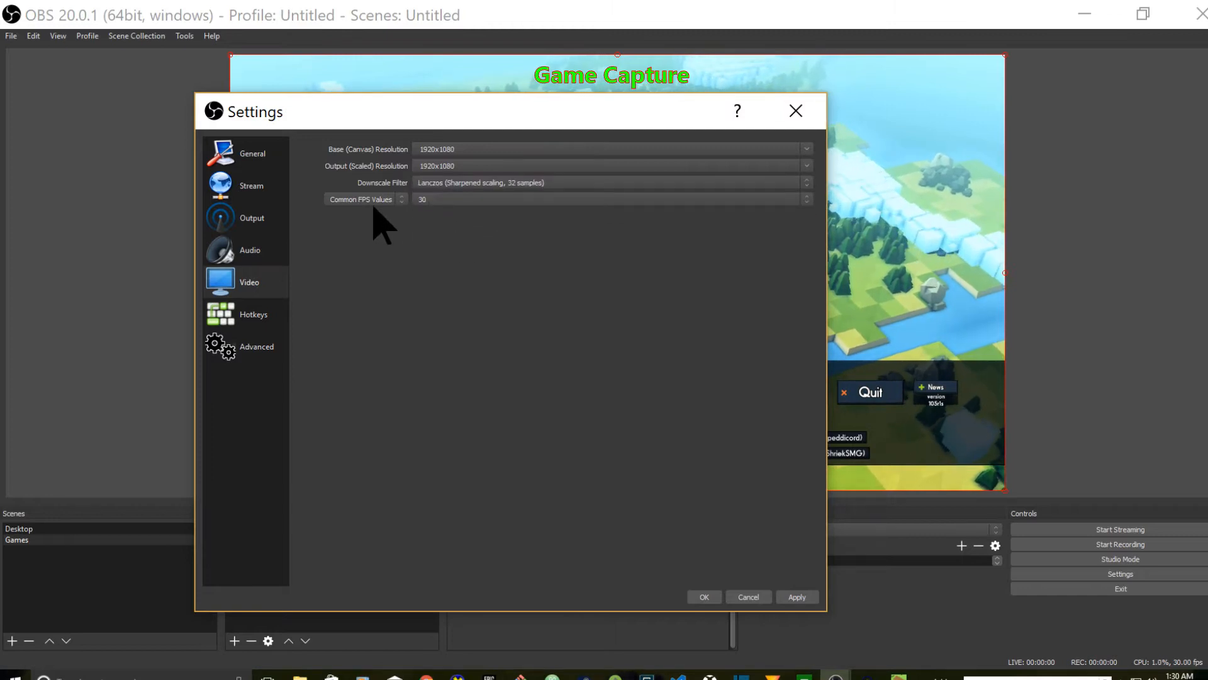
click(441, 202)
click(458, 268)
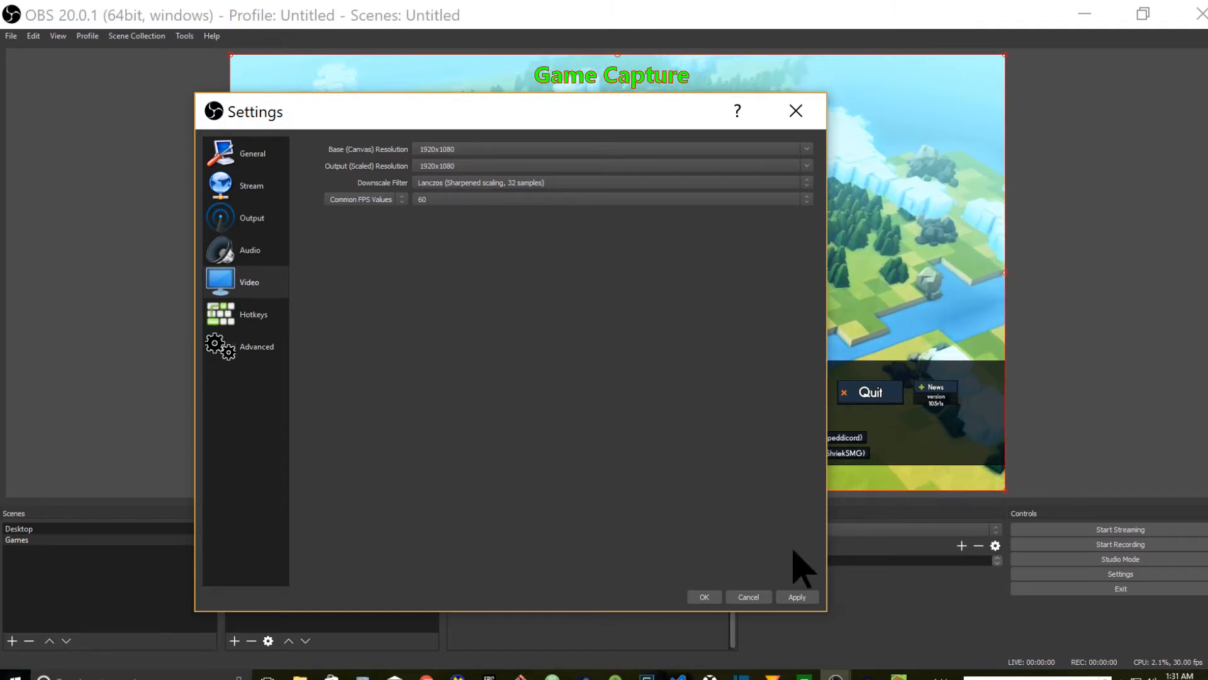
click(797, 597)
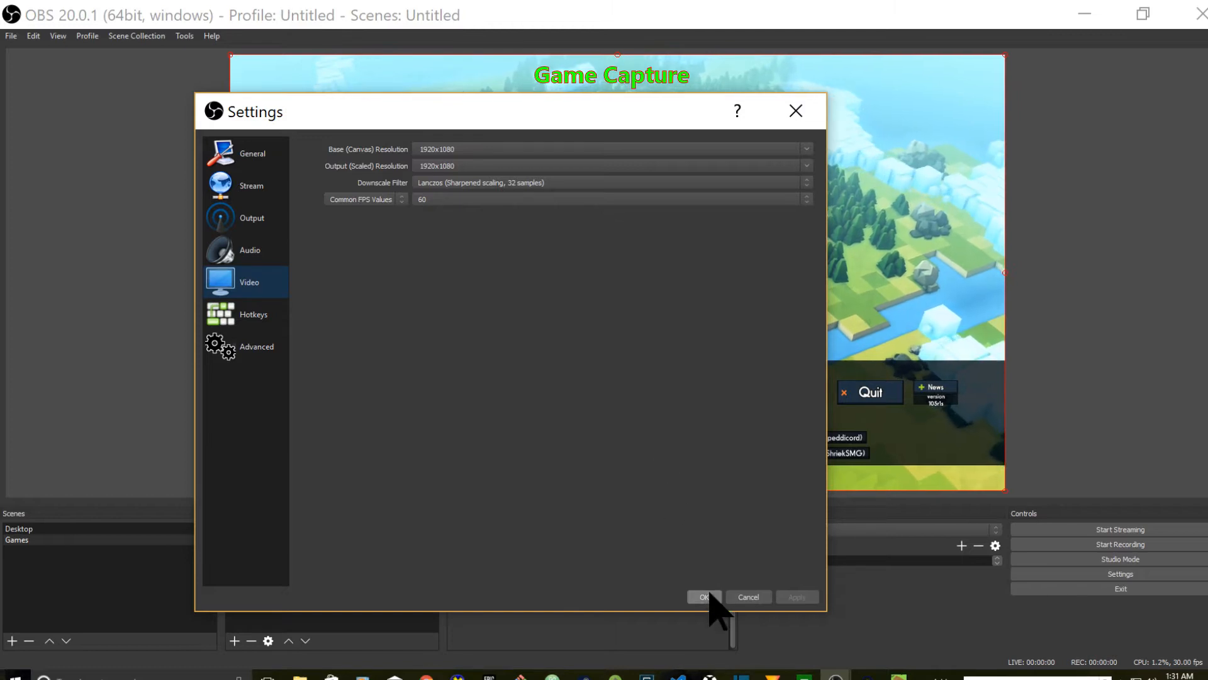
Review the output, audio and video settings once more and close the settings with the changes accepted.
click(254, 226)
click(253, 259)
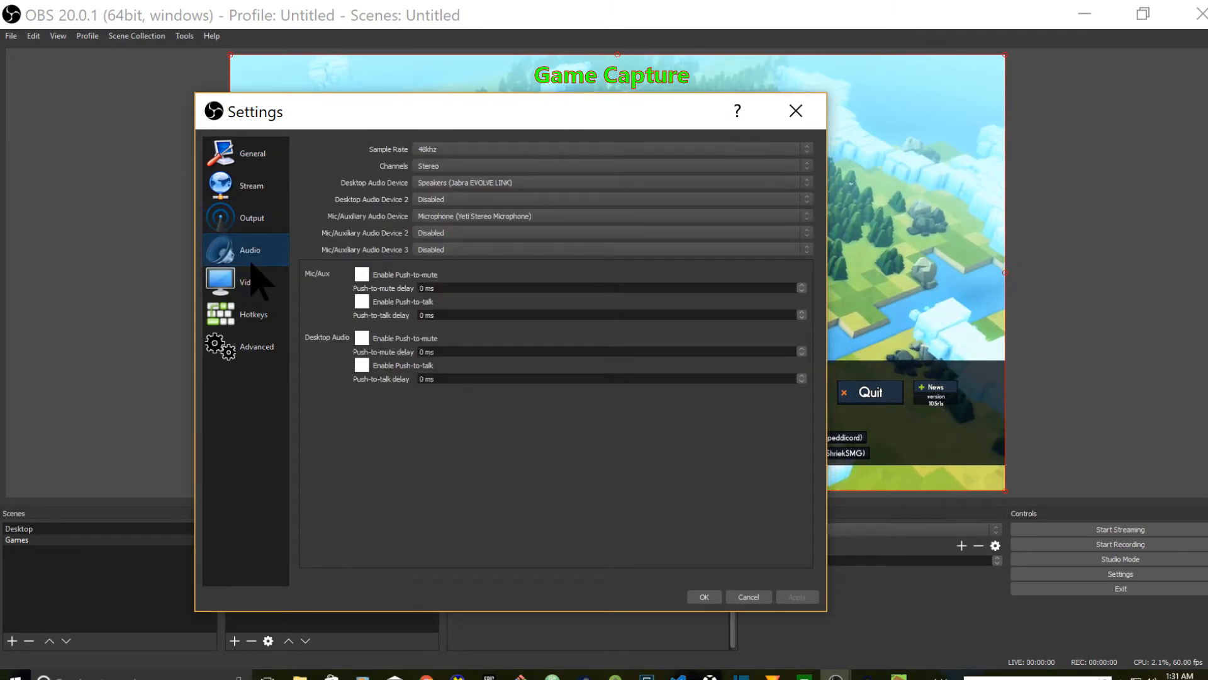
click(255, 282)
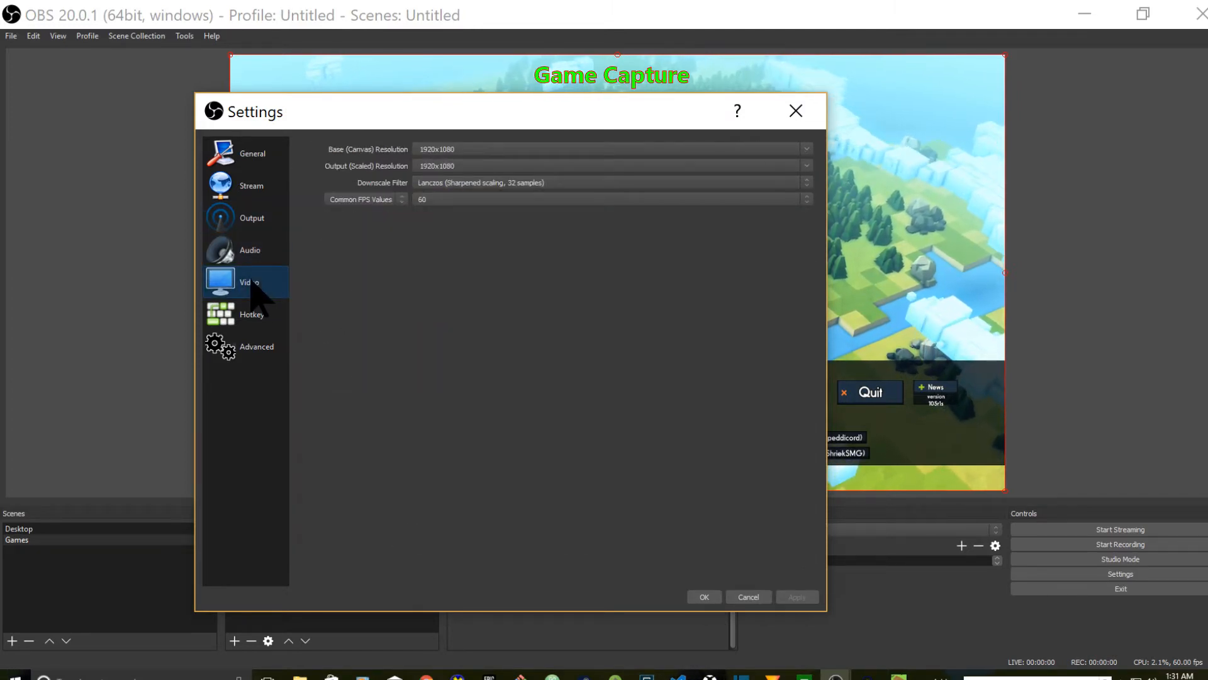
click(705, 597)
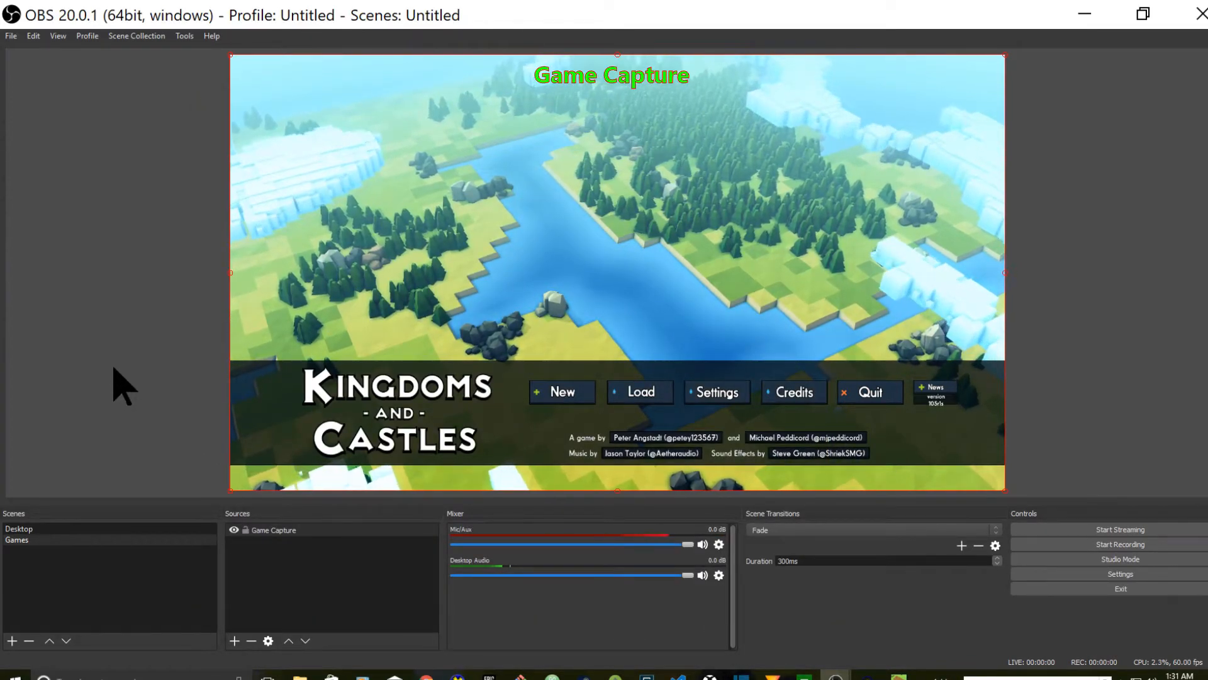
In the advanced audio properties, additionally assign Mic/Aux to track 2 and Desktop Audio to track 3, keeping both on track 1.
click(720, 548)
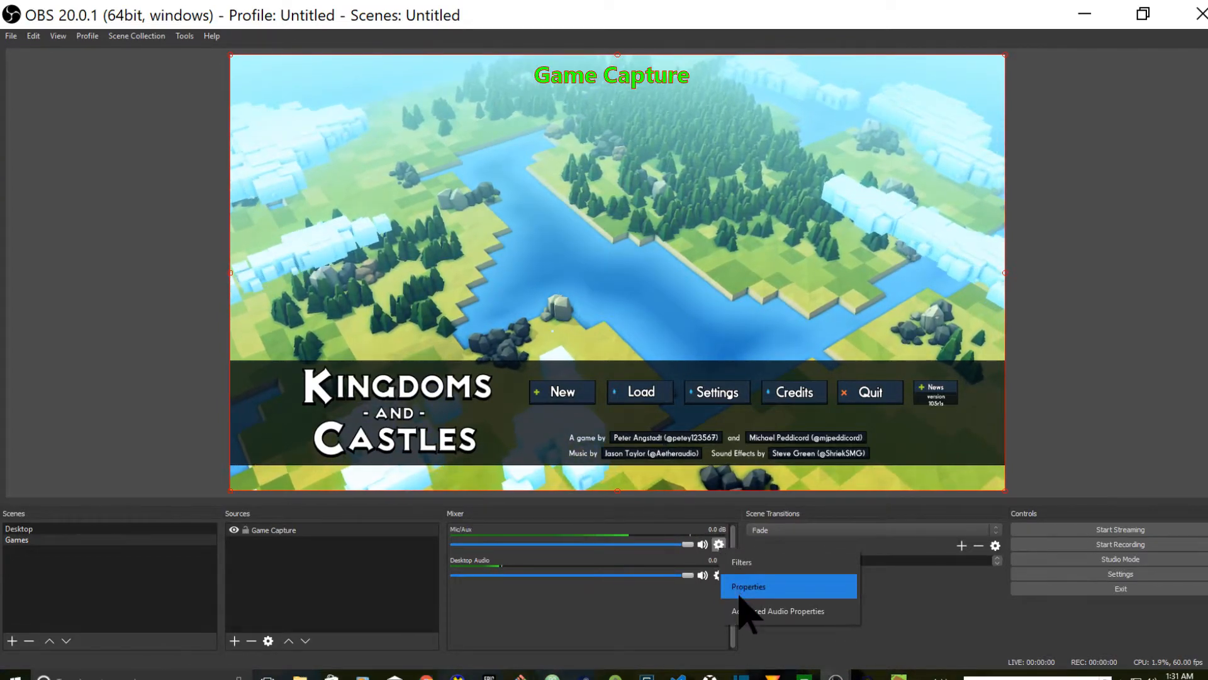
click(787, 611)
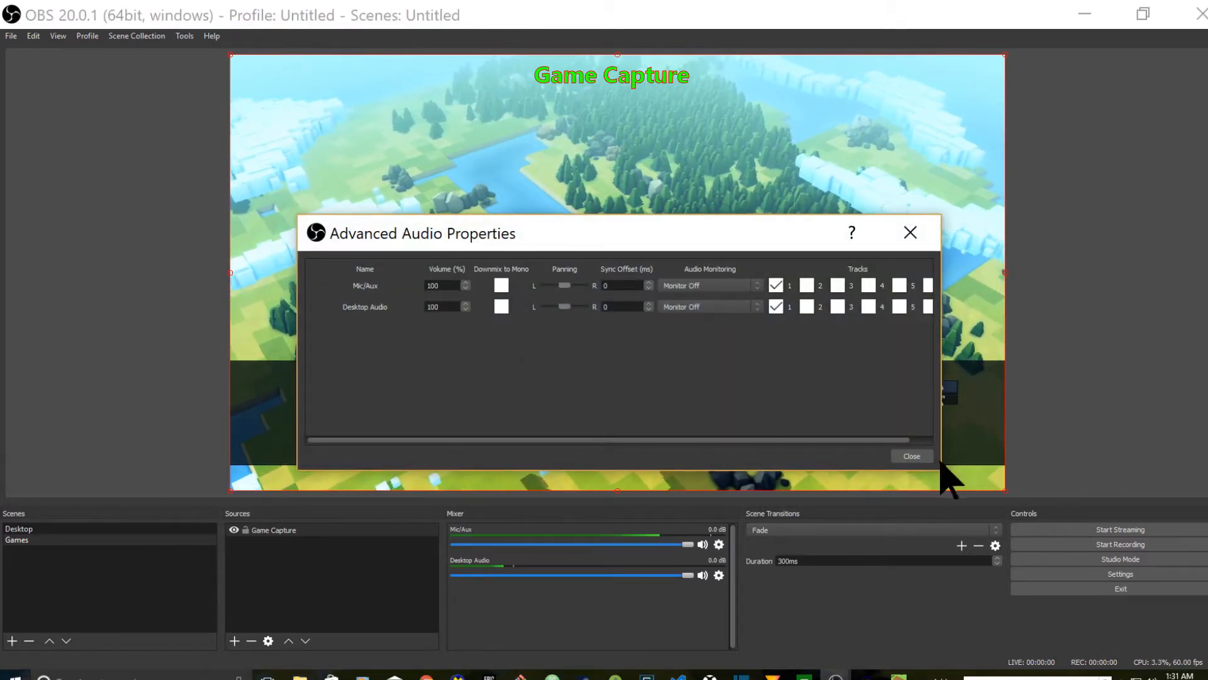
drag(942, 469, 1006, 469)
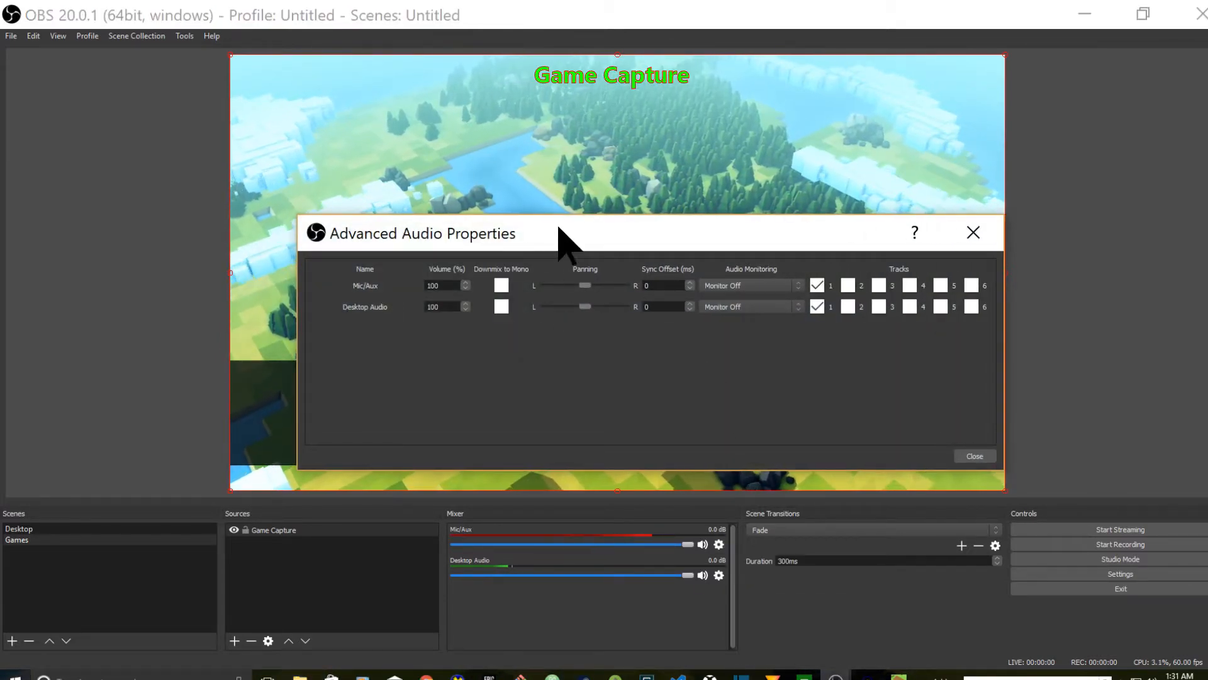
drag(560, 233, 455, 244)
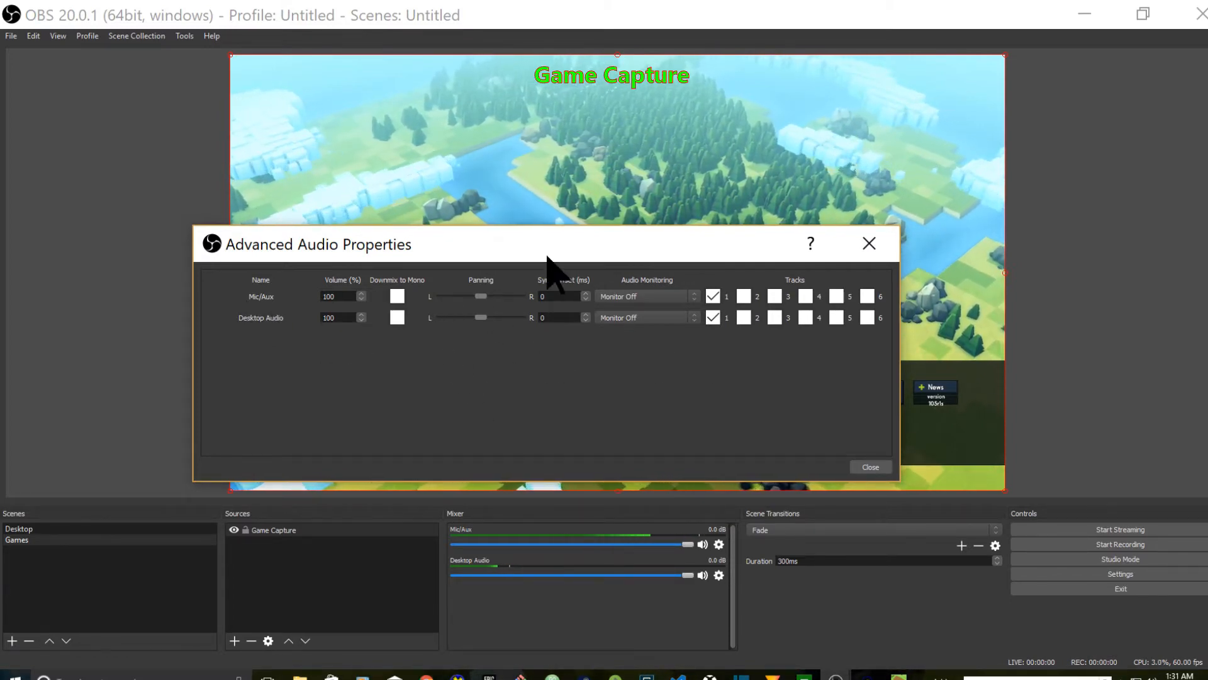
drag(545, 253, 488, 252)
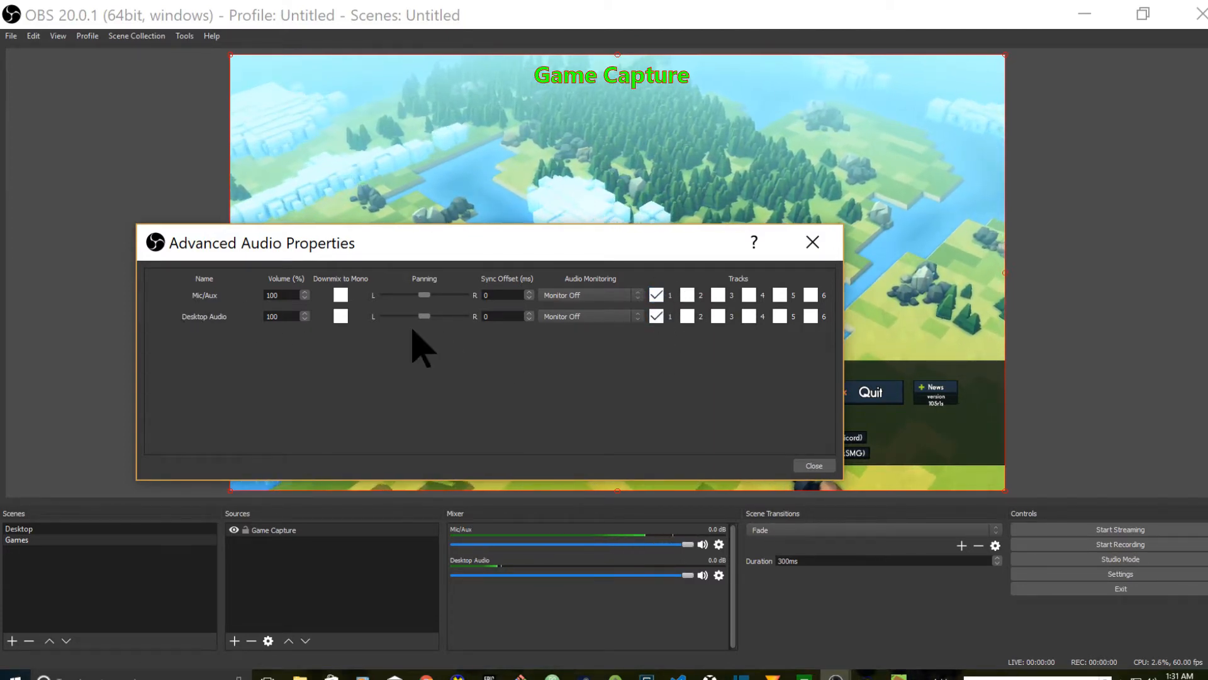
click(716, 316)
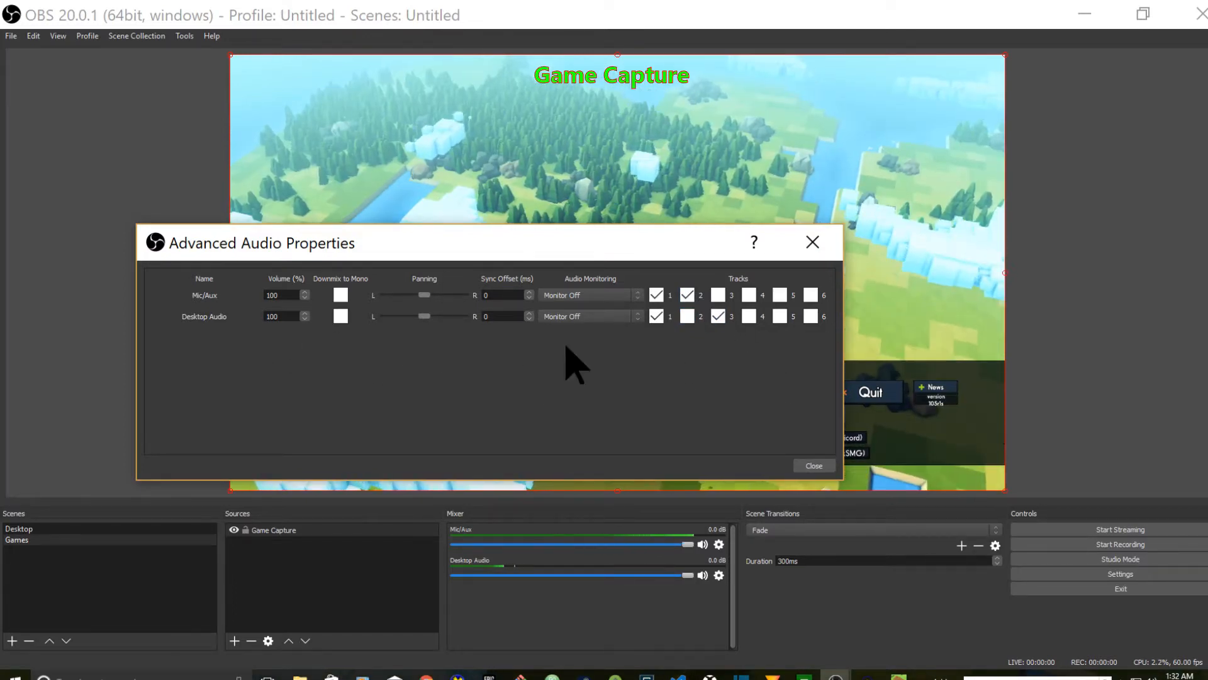
click(813, 465)
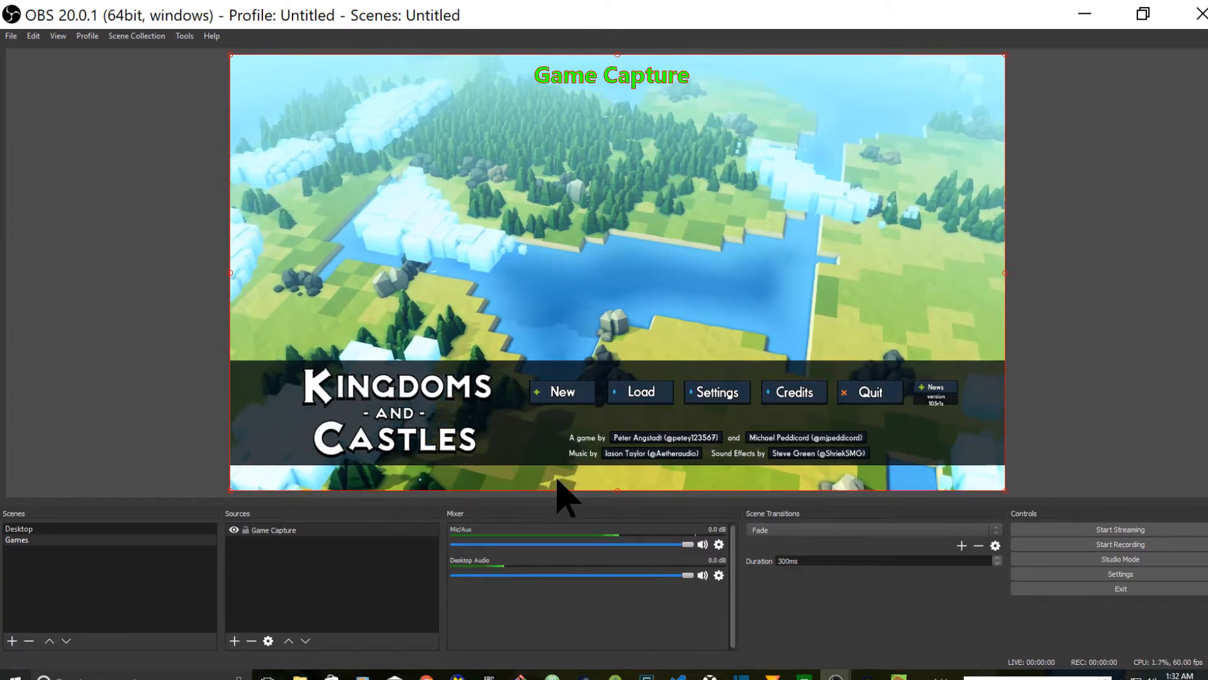
Switch to the Kingdoms and Castles game, raise its music volume to nearly full and save the game settings.
click(899, 677)
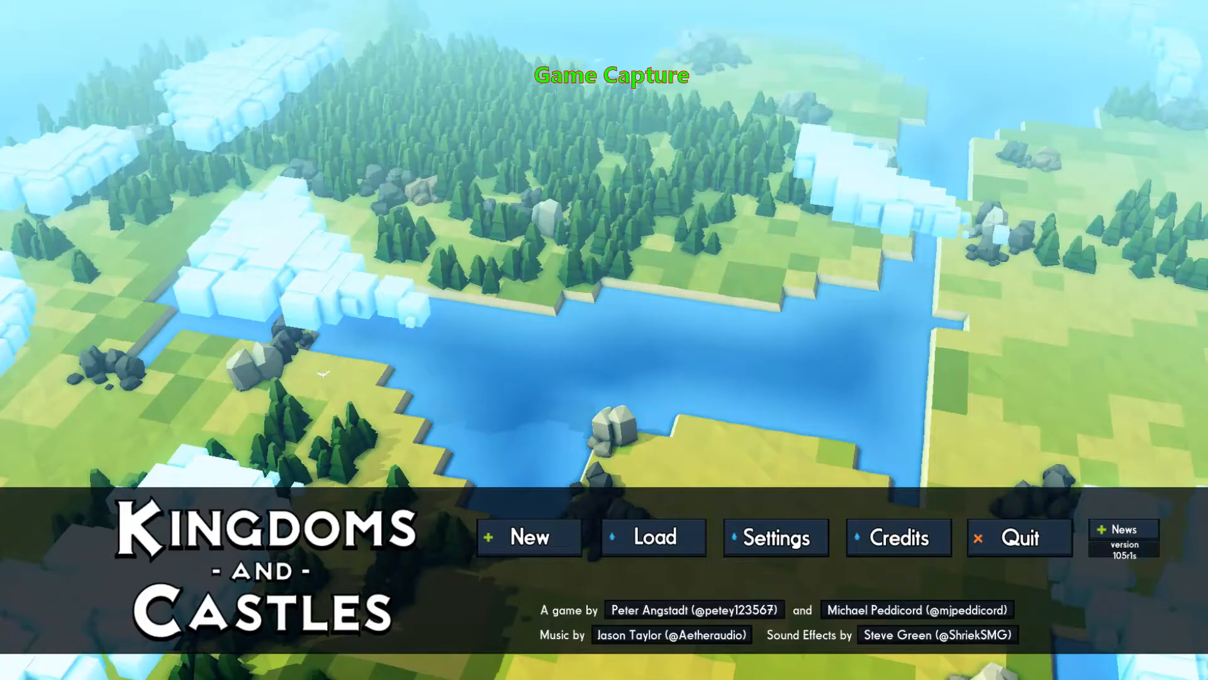
click(771, 535)
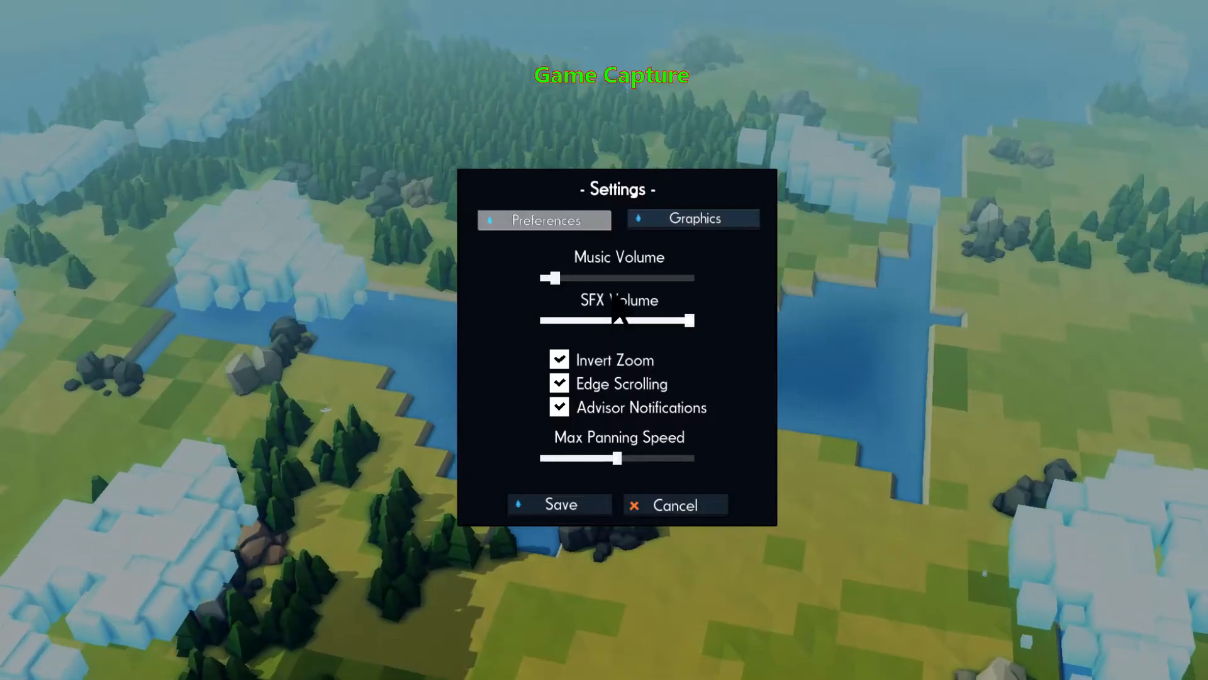
click(615, 277)
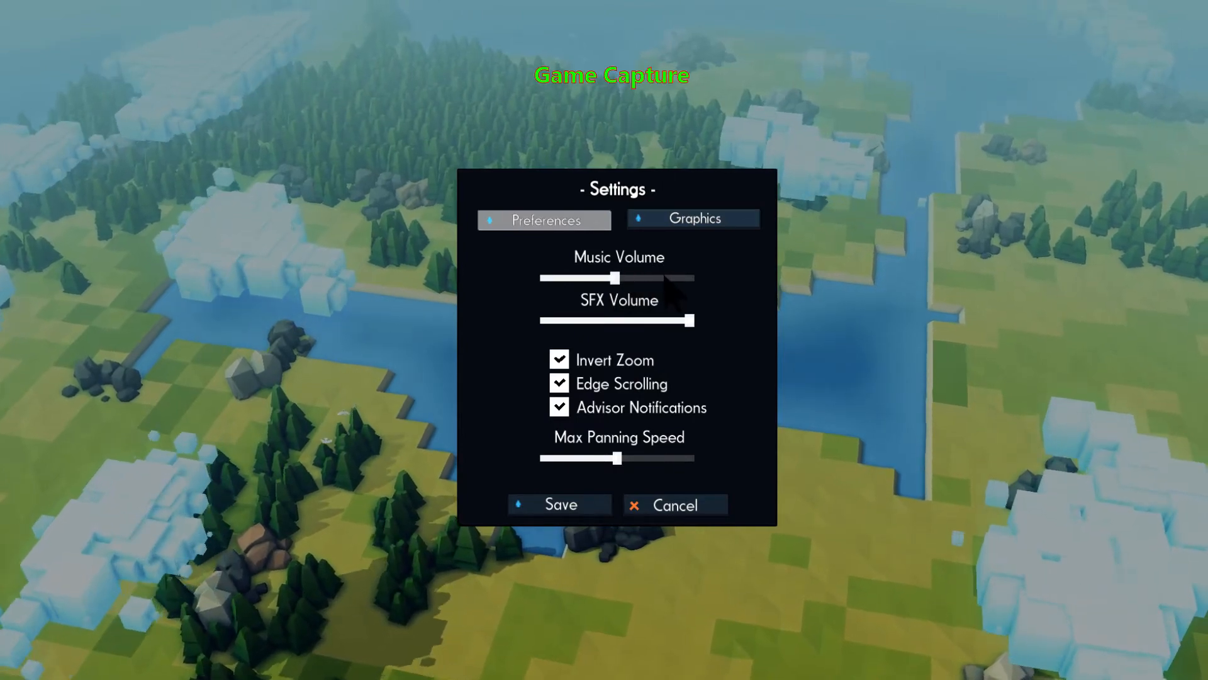
drag(655, 277, 675, 278)
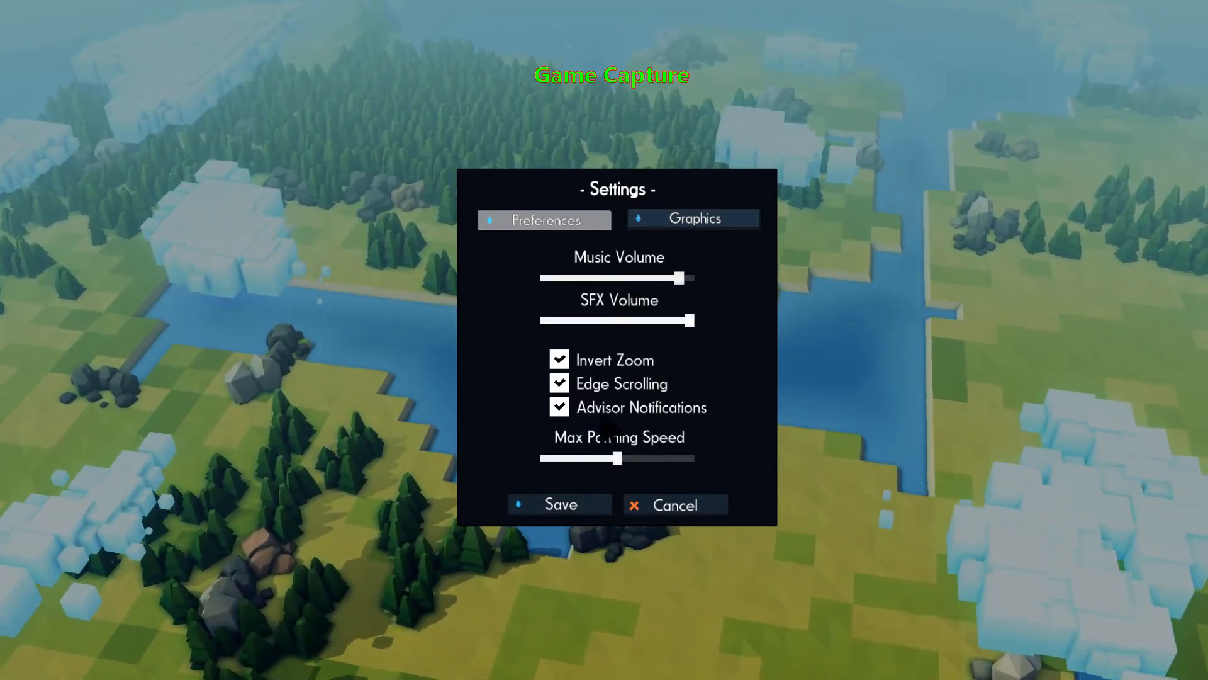
click(563, 504)
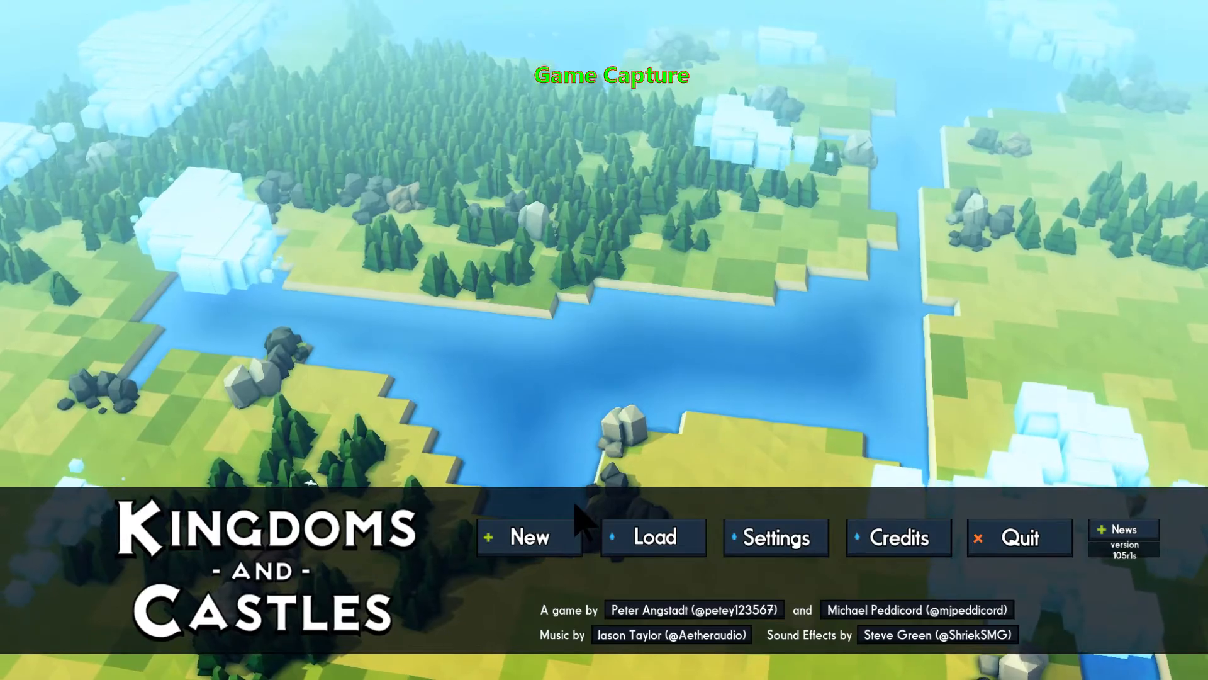
Return to OBS, make a short test recording of the game scene, and quit the game once recording is stopped.
key(alt+Tab)
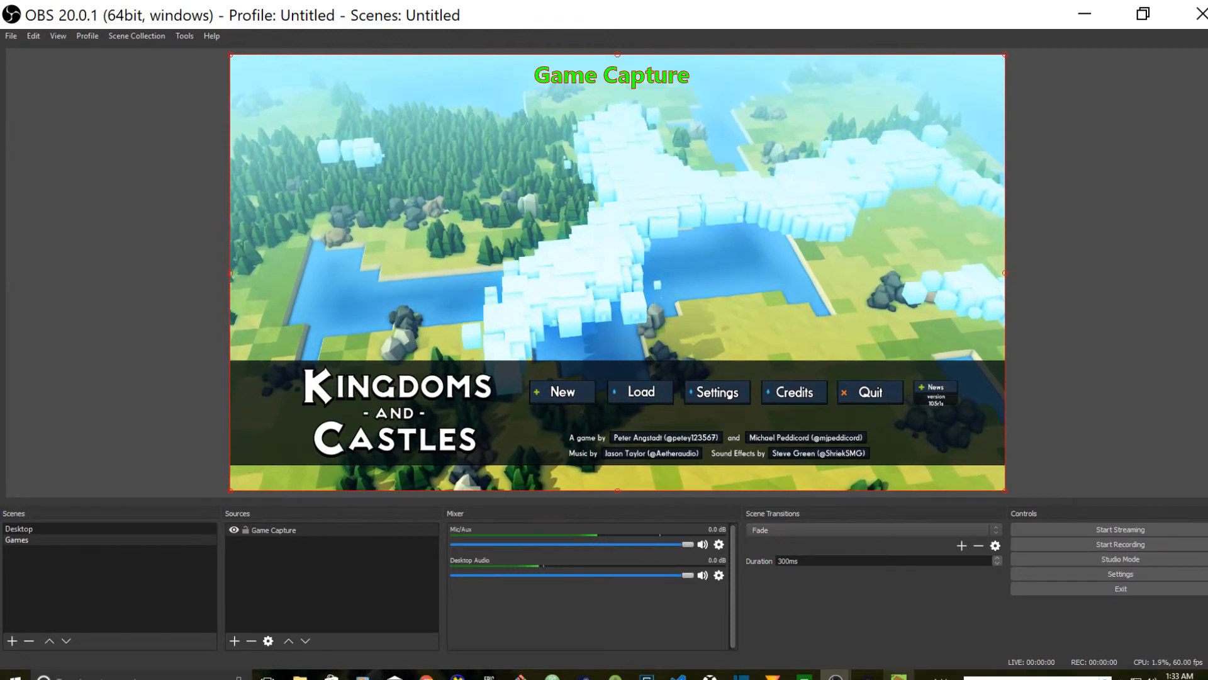
click(1120, 545)
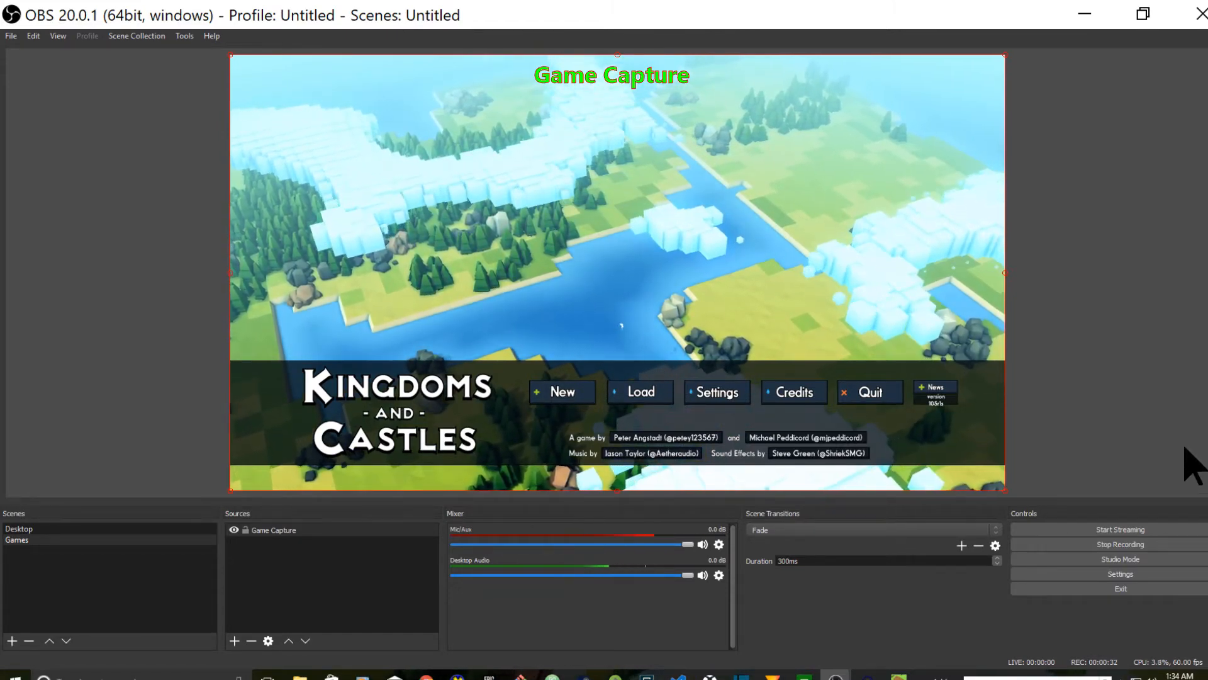
click(1124, 545)
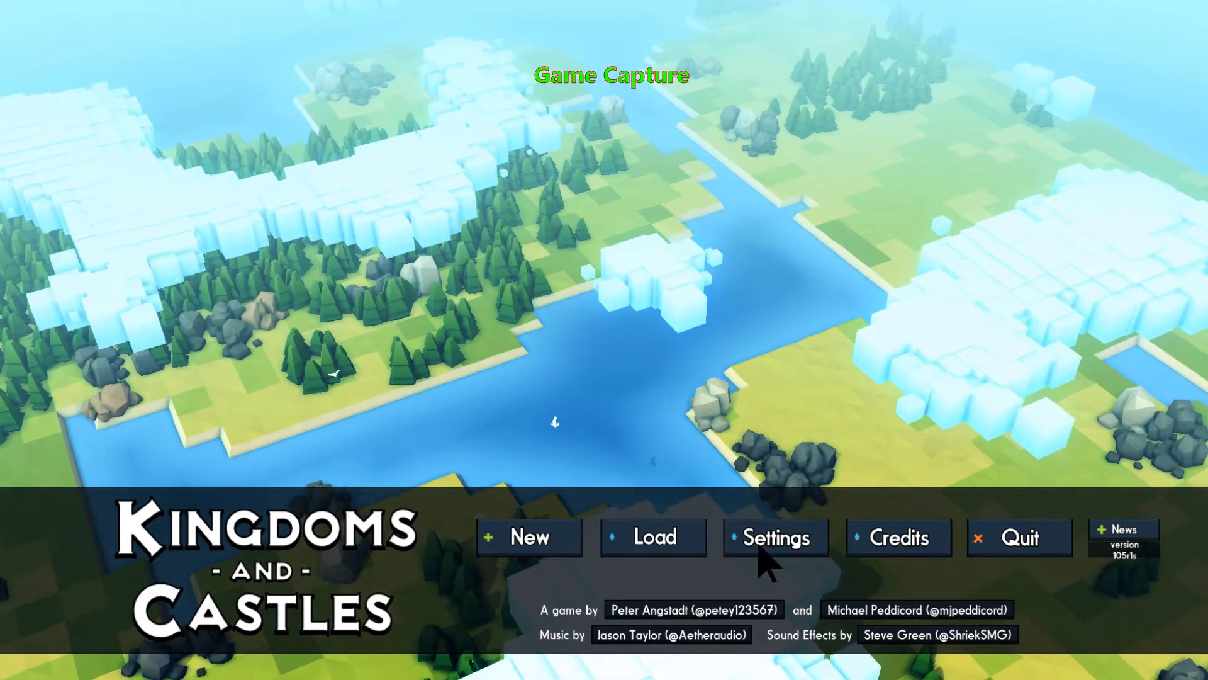
click(1015, 546)
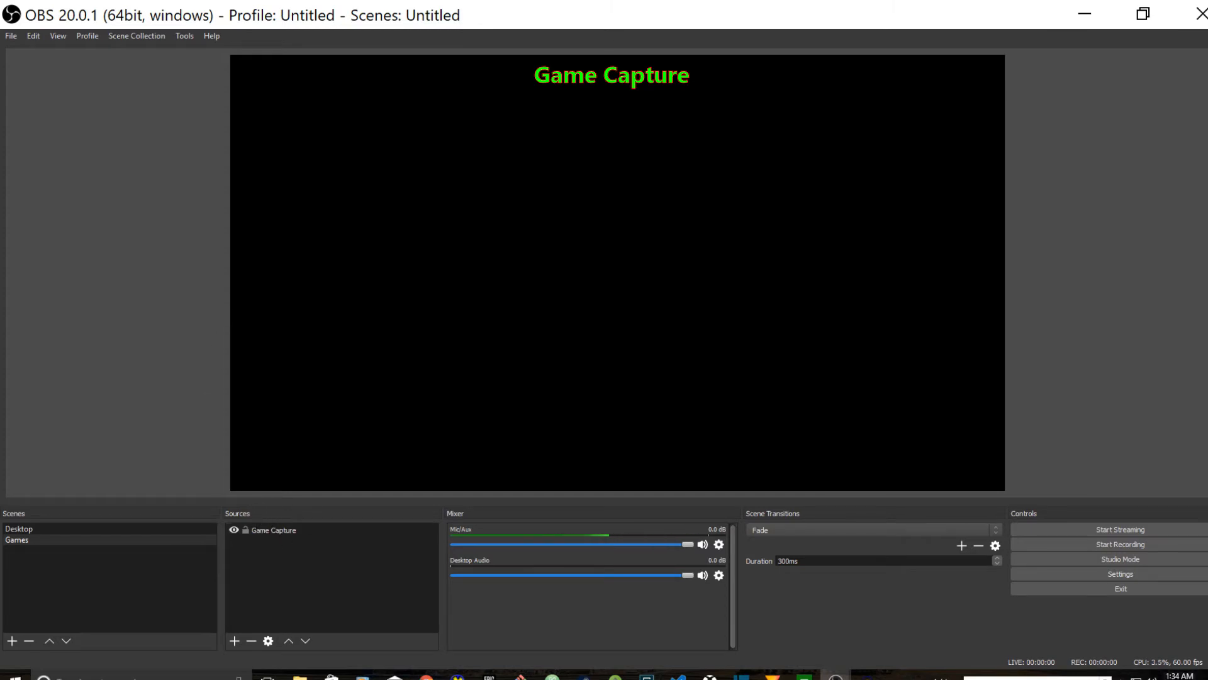
mouse_move(299, 675)
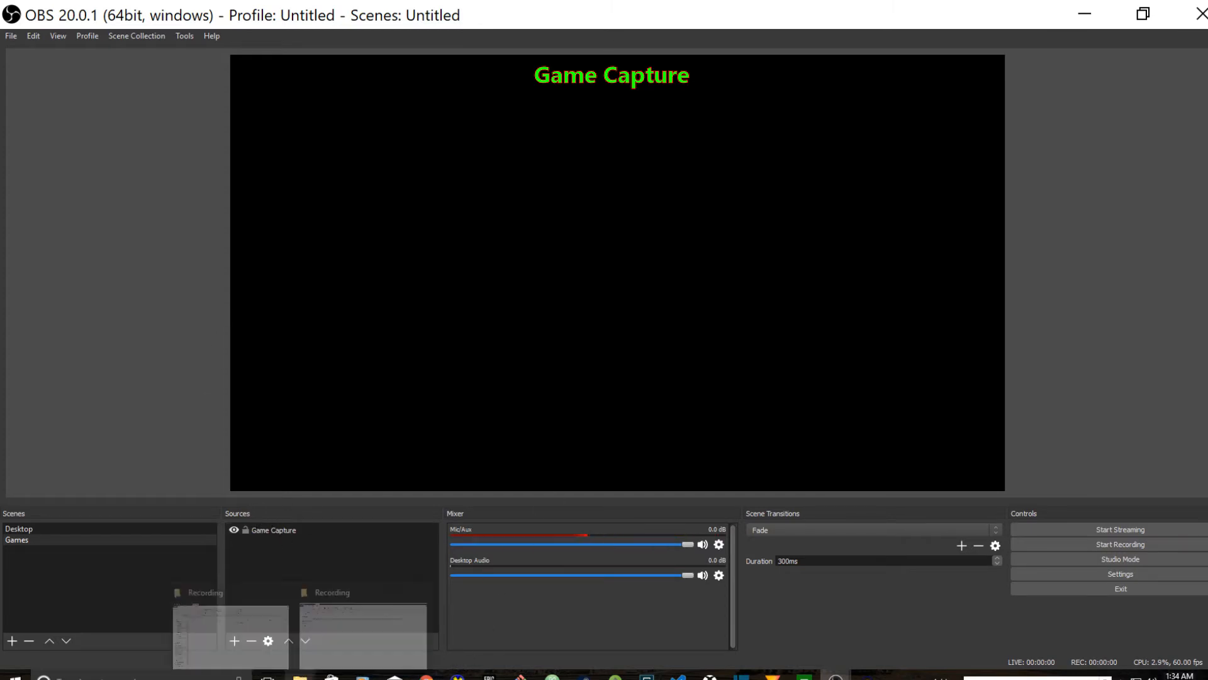
click(367, 648)
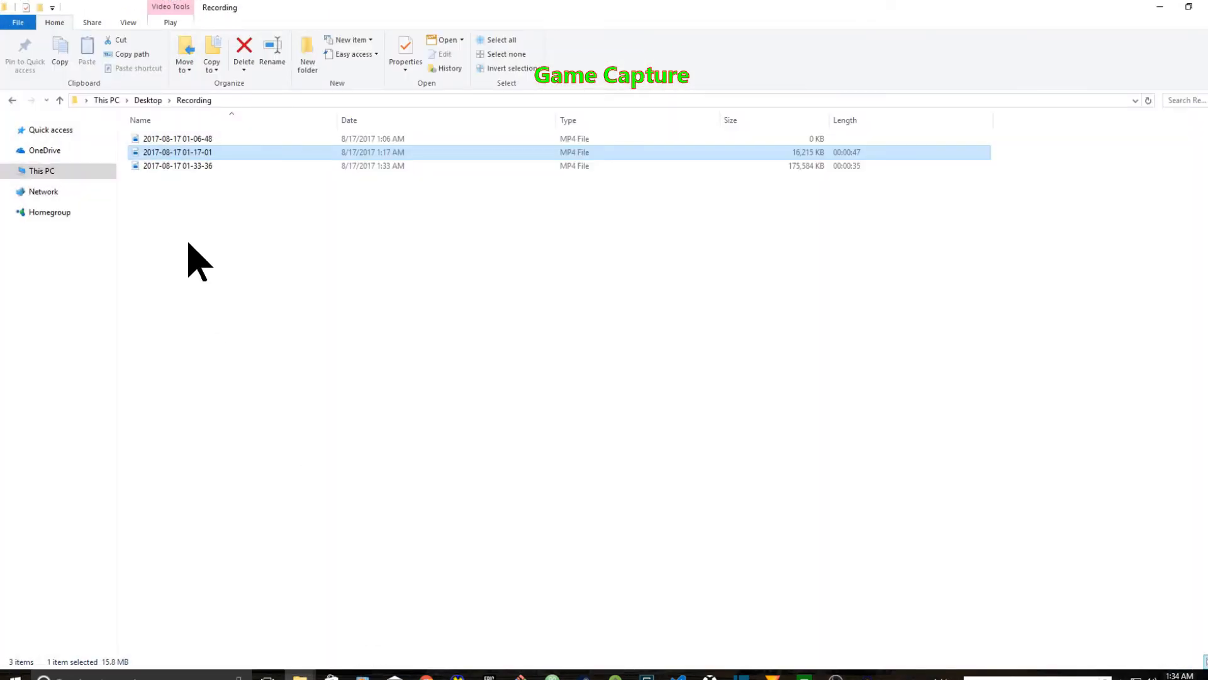
click(190, 166)
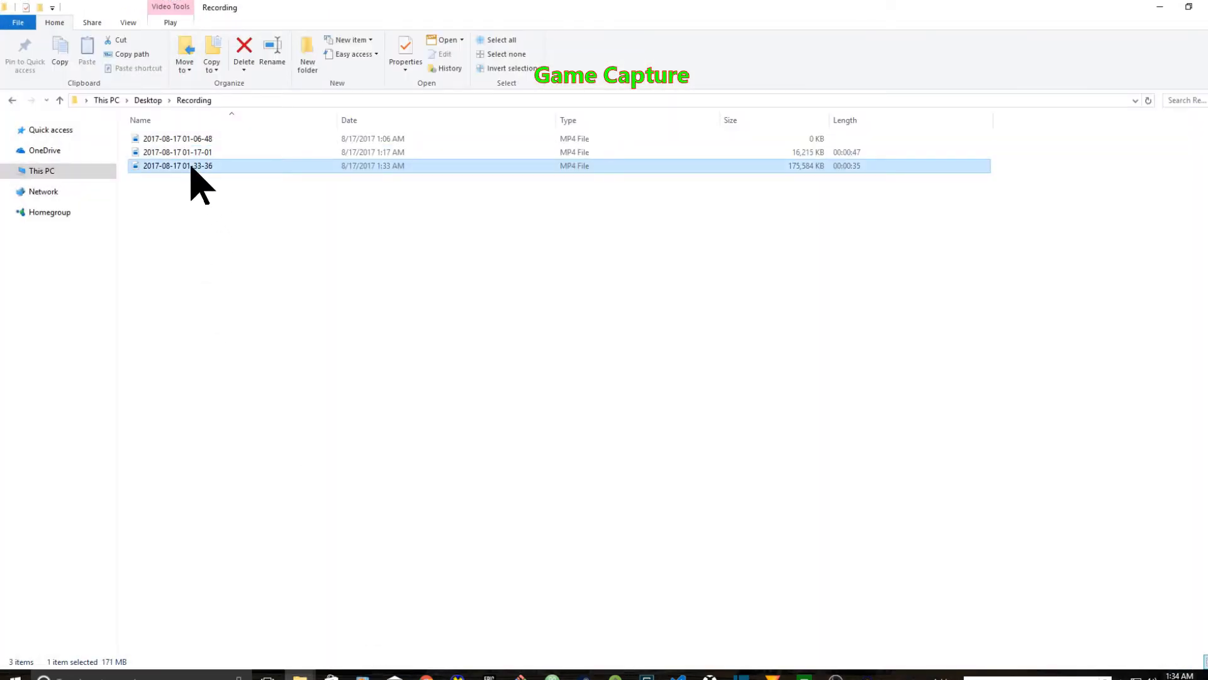
double_click(191, 167)
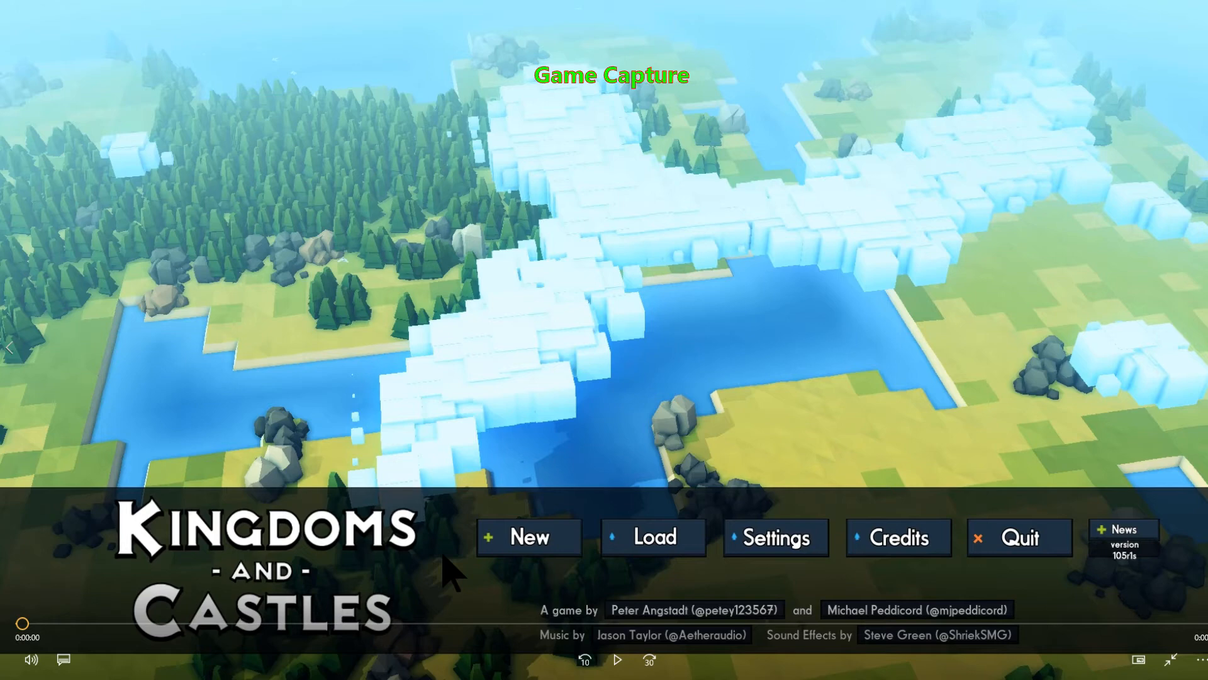
click(443, 555)
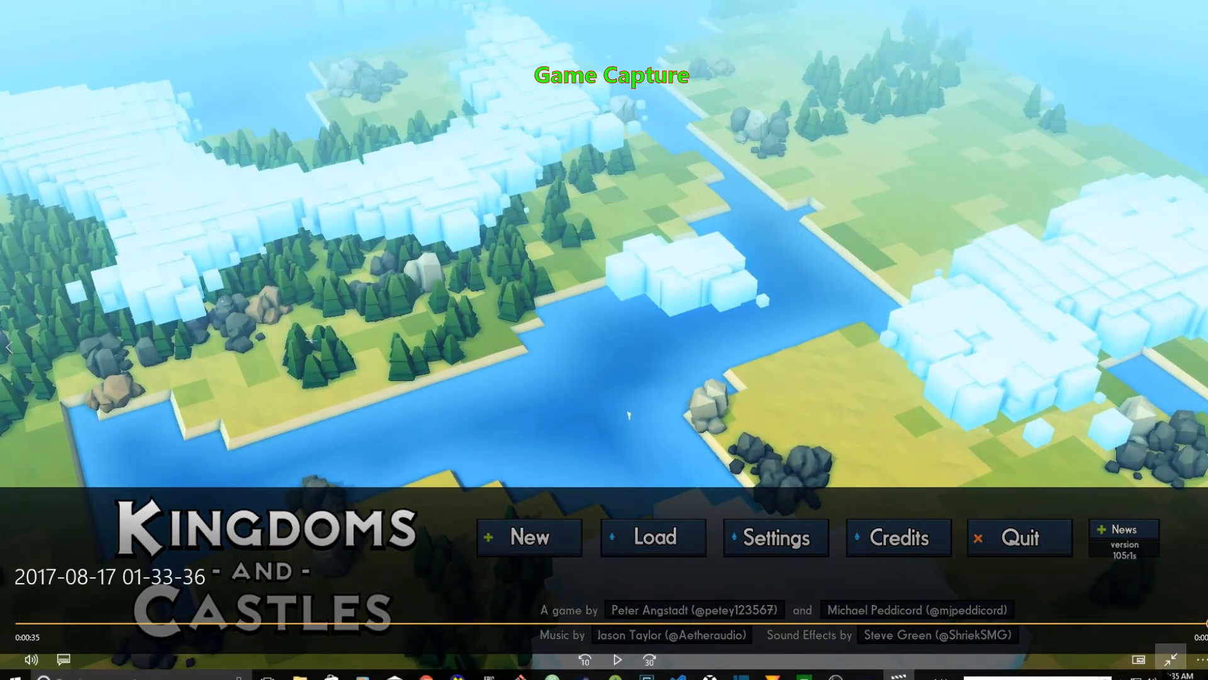
click(1171, 659)
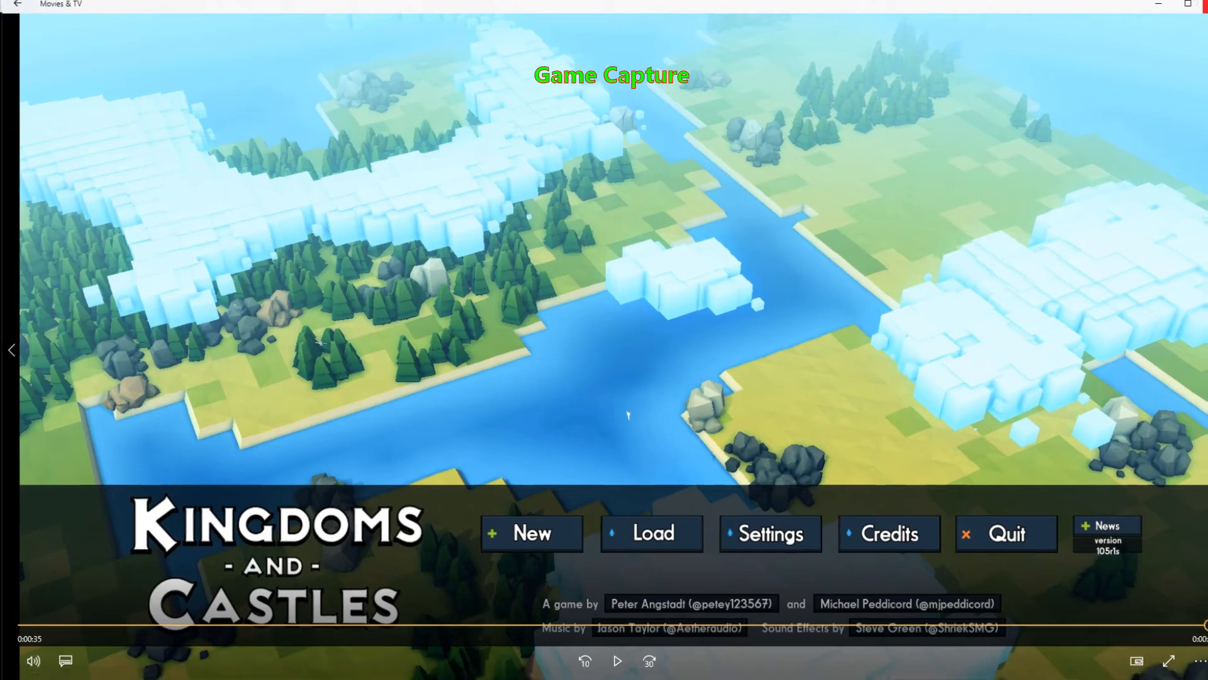
key(alt+F4)
right_click(186, 165)
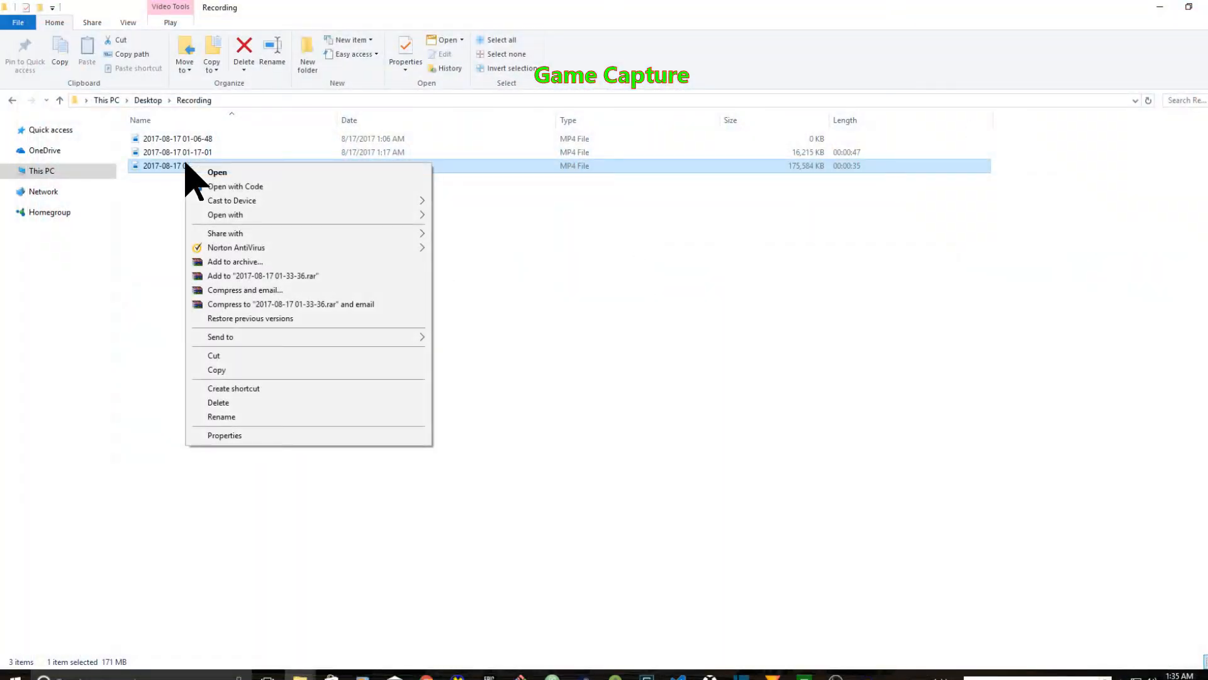
mouse_move(326, 210)
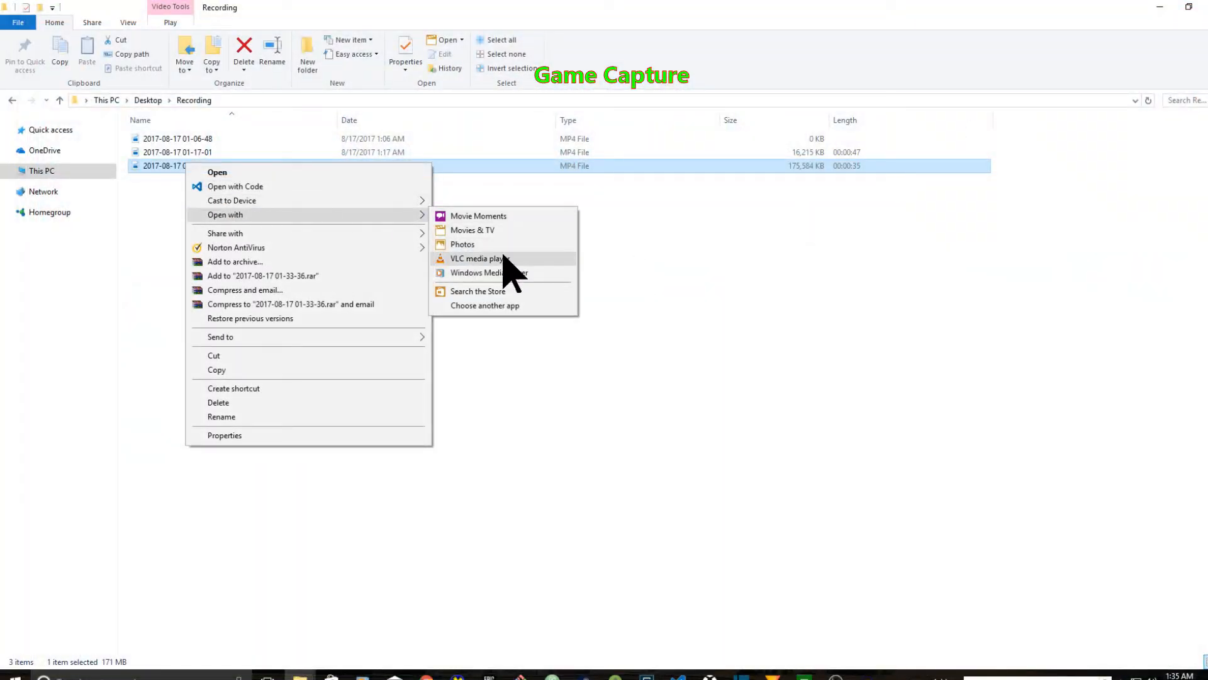
click(479, 258)
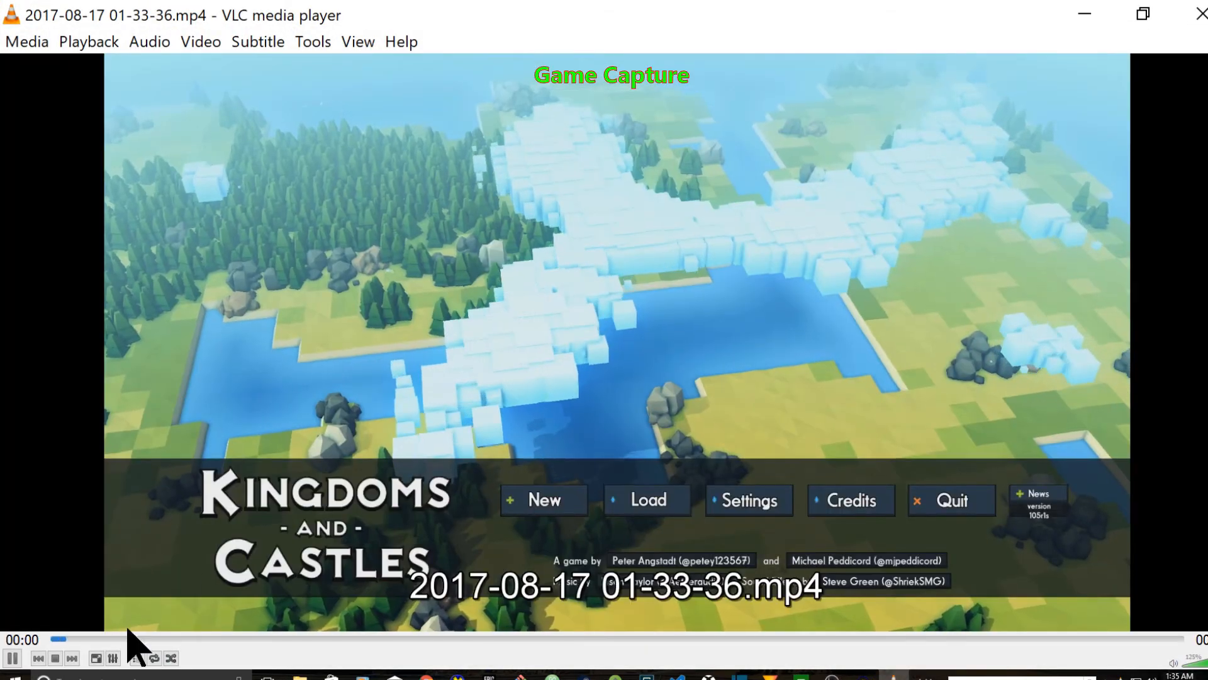
click(12, 657)
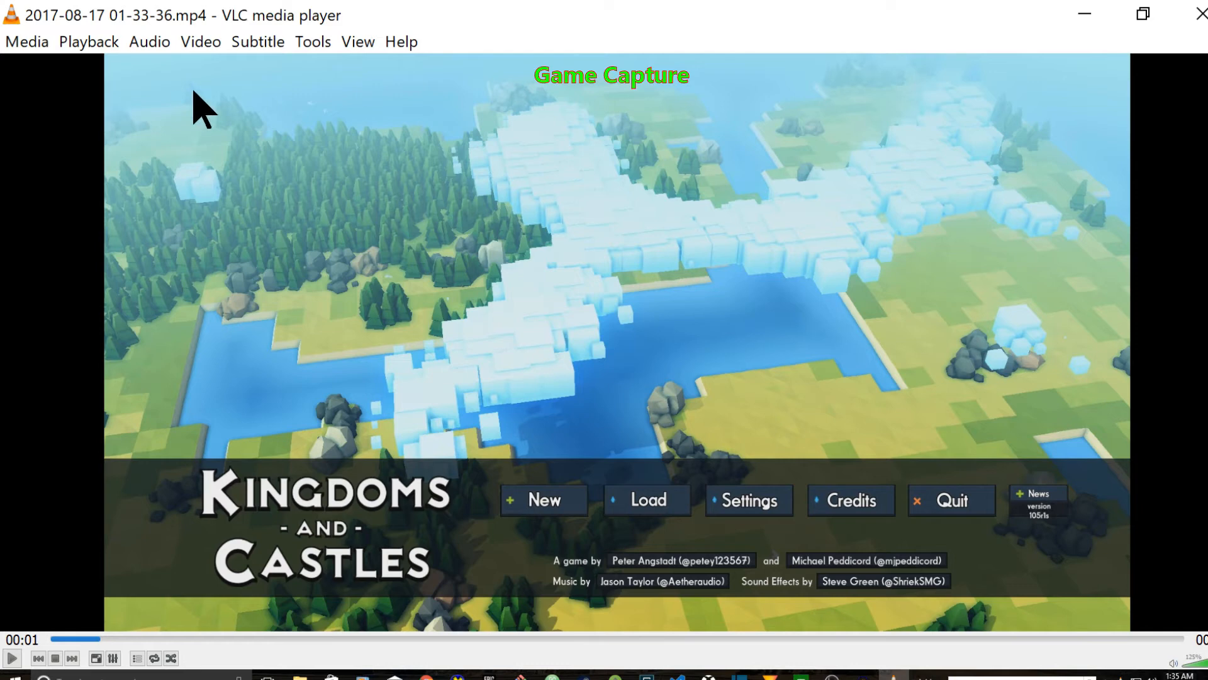
Check which audio tracks the recording contains, keep Track1 selected, and play a short part of it before pausing.
click(154, 48)
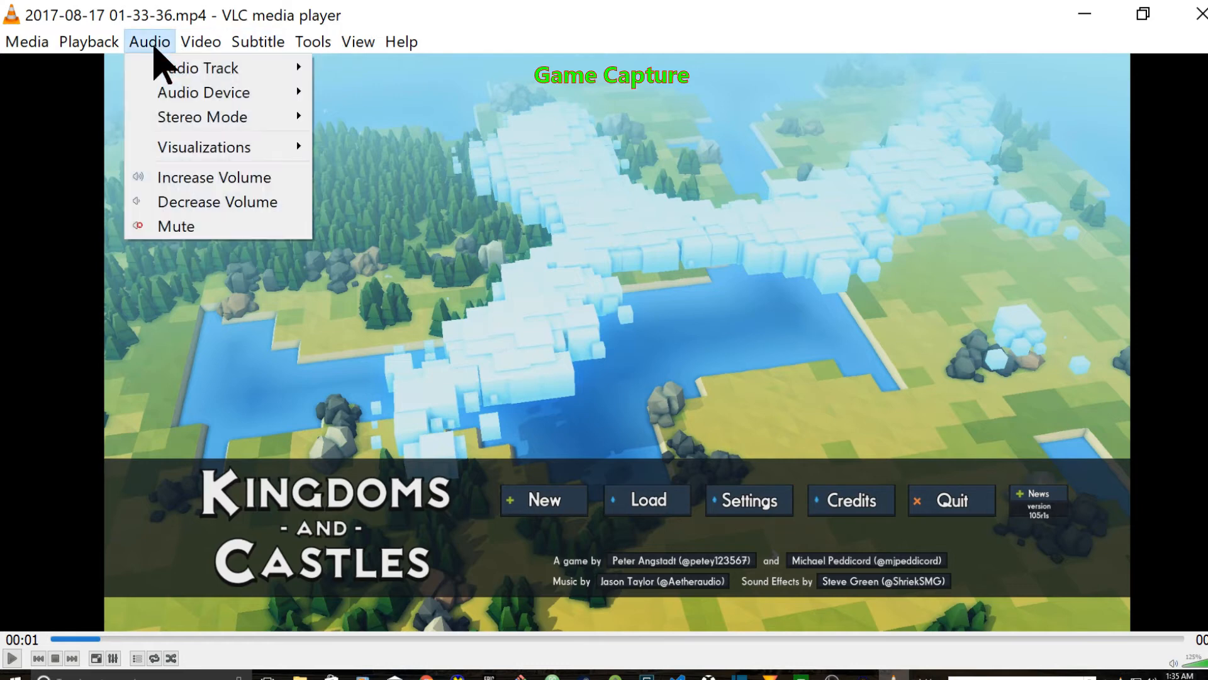
mouse_move(162, 69)
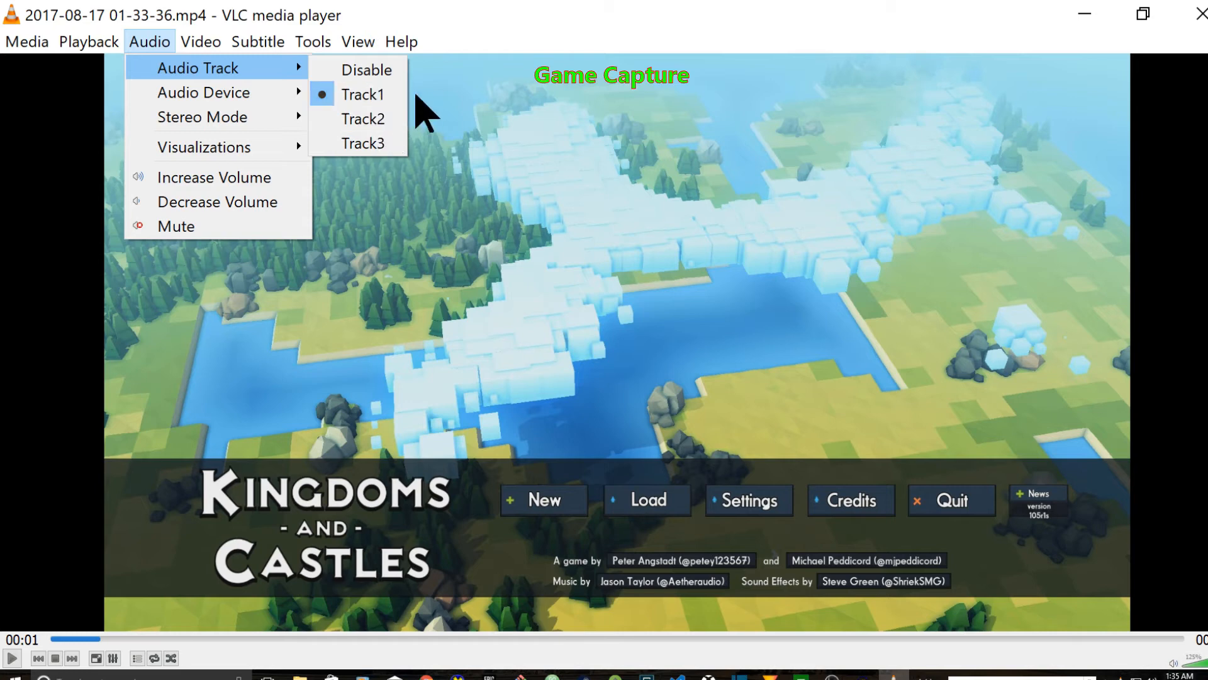
click(493, 130)
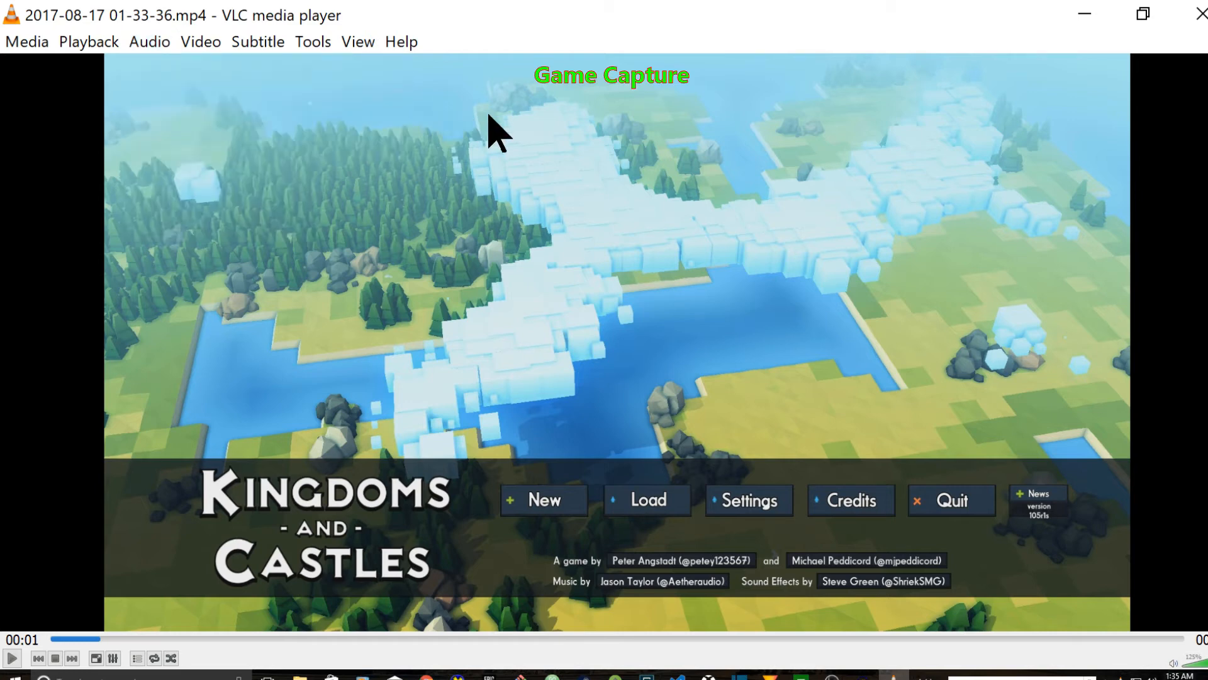
click(12, 659)
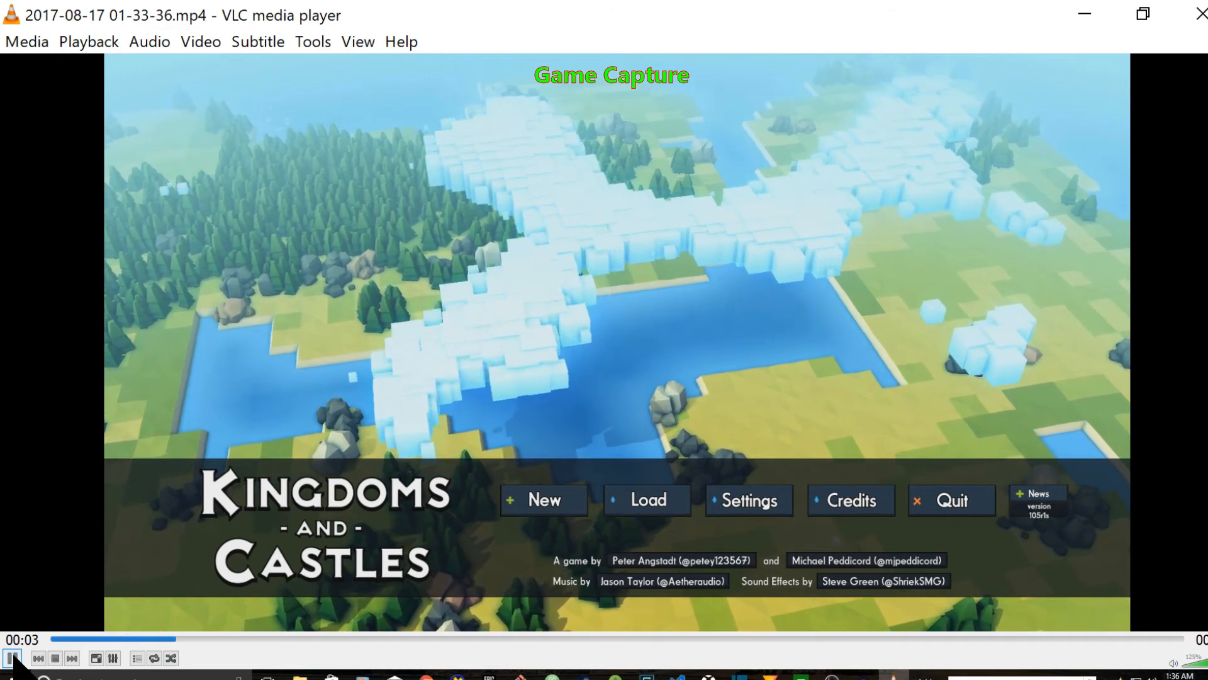
click(11, 659)
Switch the recording's audio to Track2, listen to a section and pause playback.
click(154, 42)
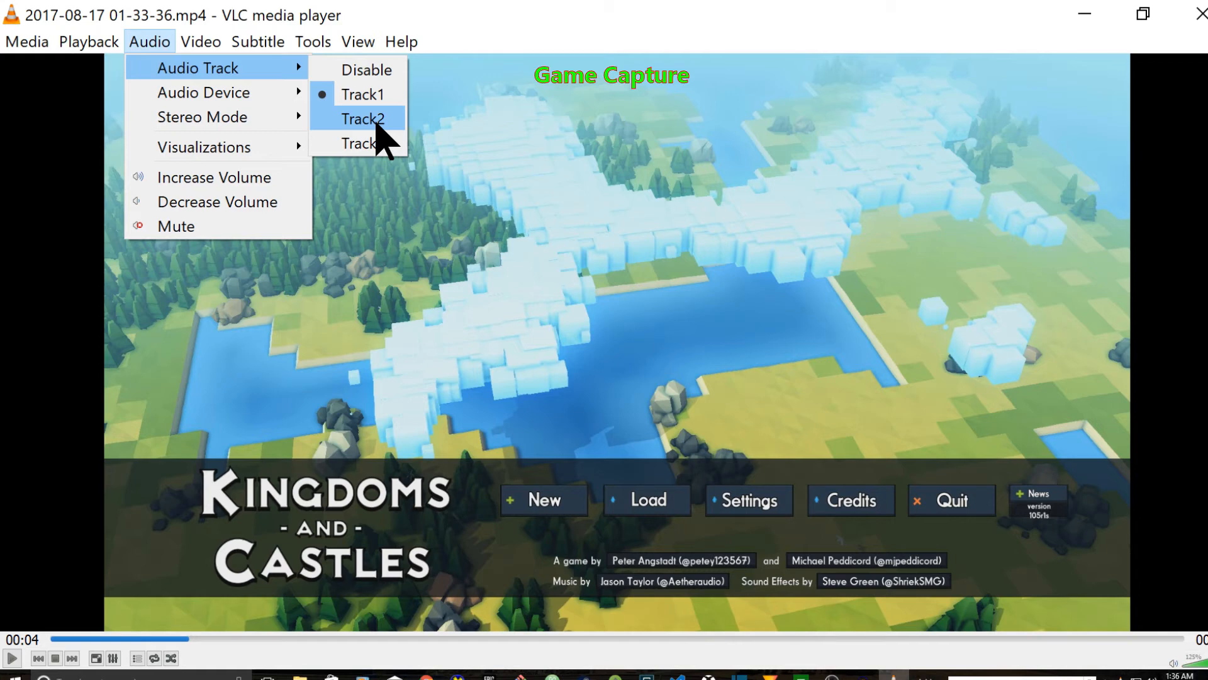
click(376, 119)
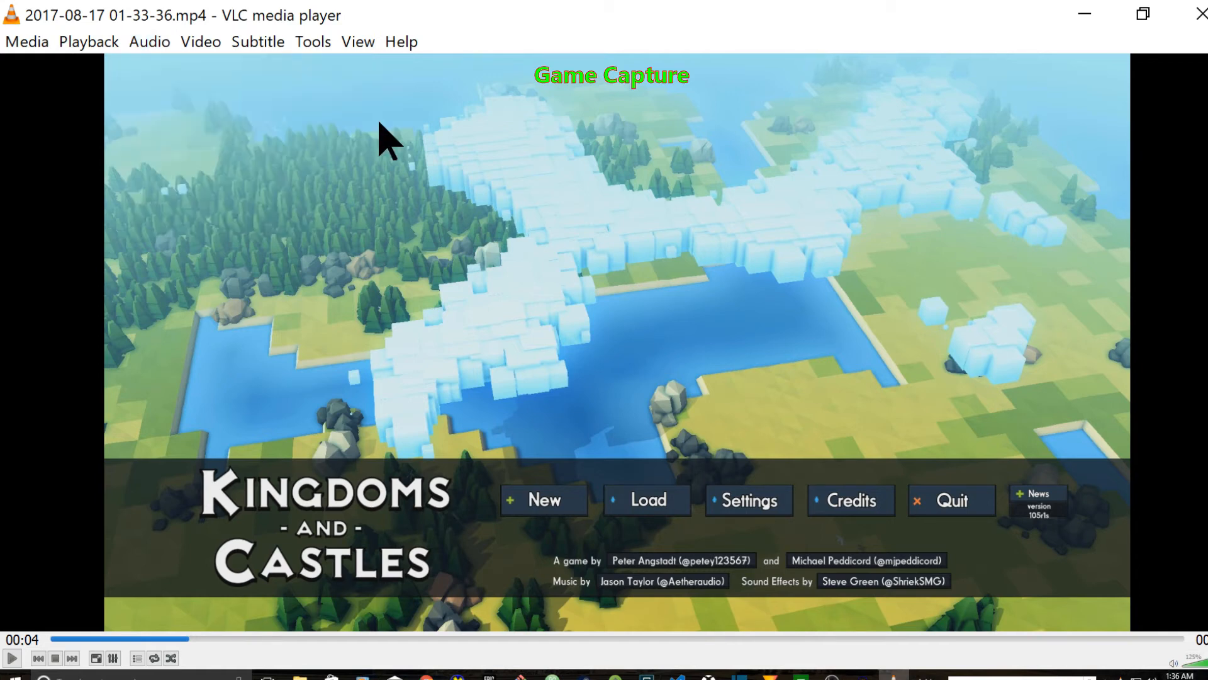
click(14, 659)
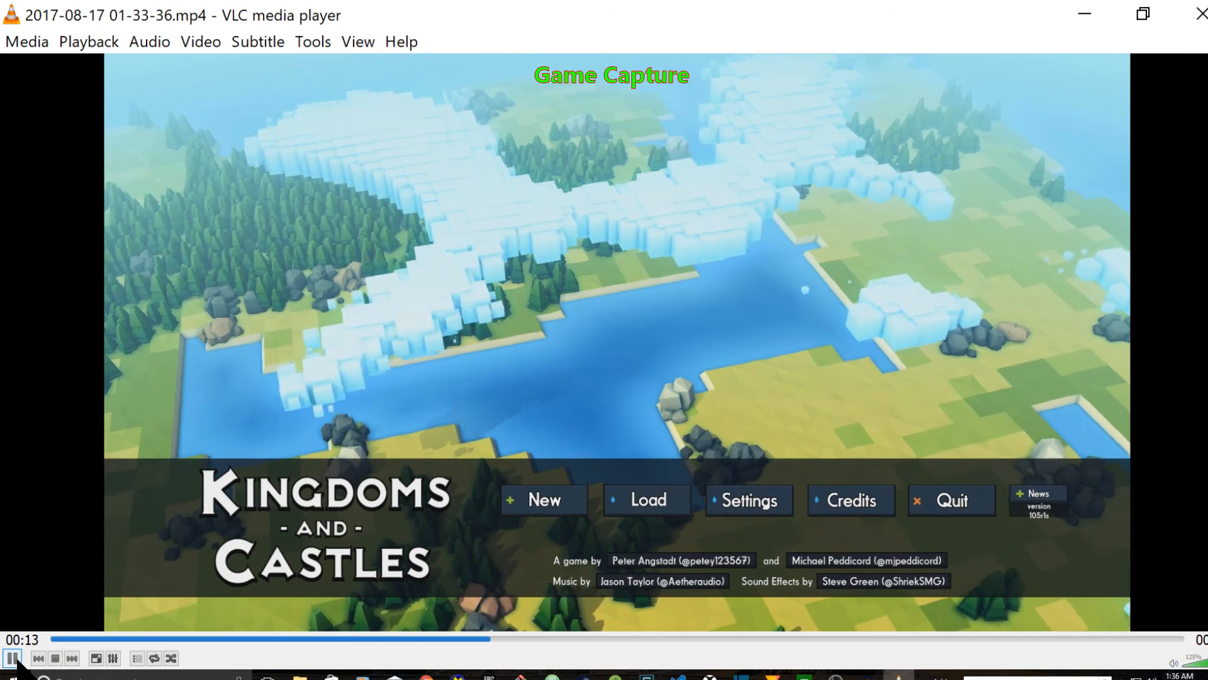
click(12, 658)
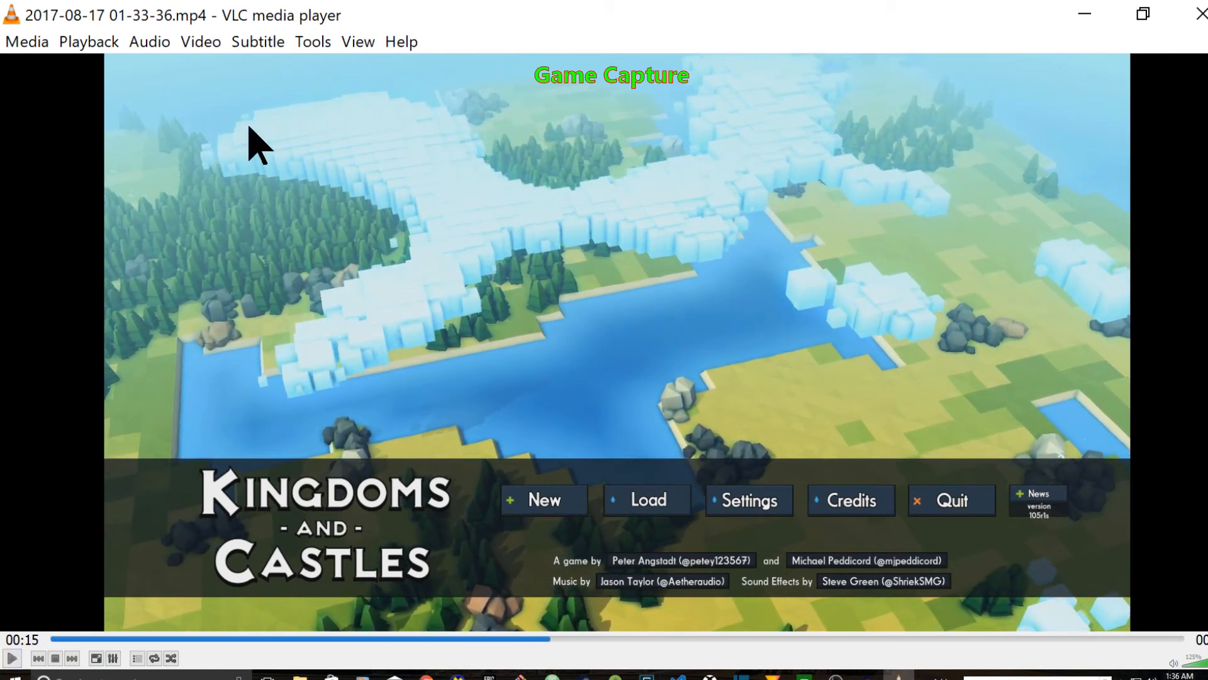
Switch the recording's audio to Track3, listen to a section and pause playback.
click(161, 45)
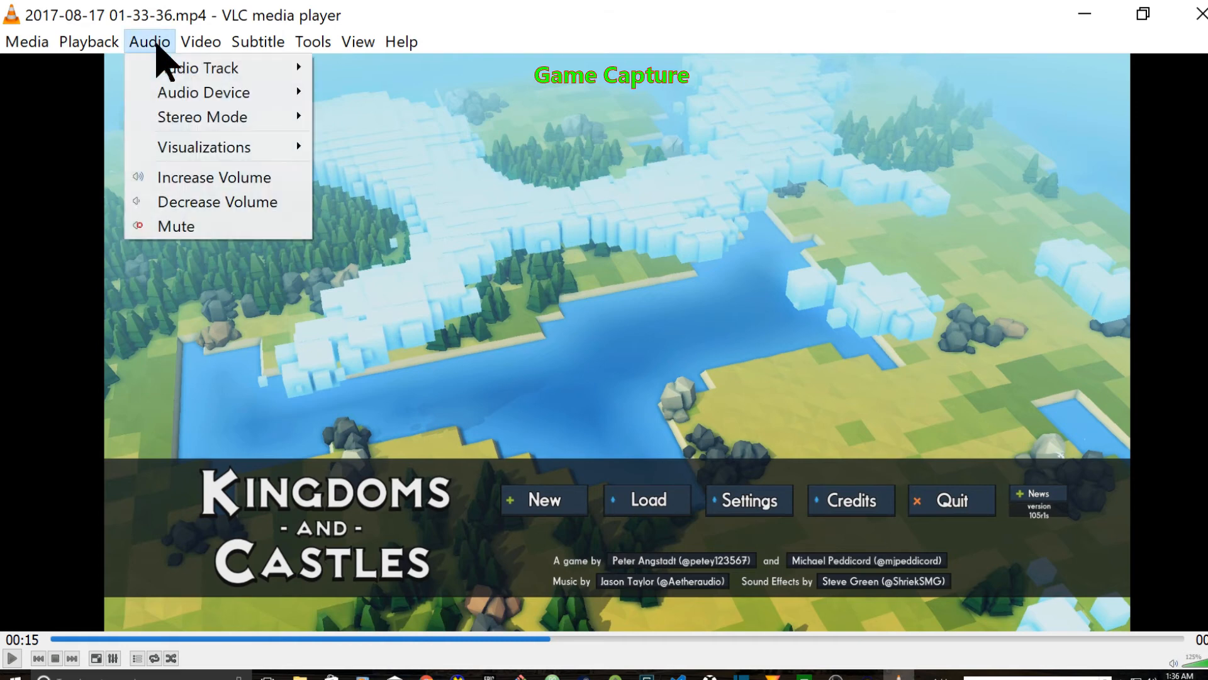
mouse_move(283, 74)
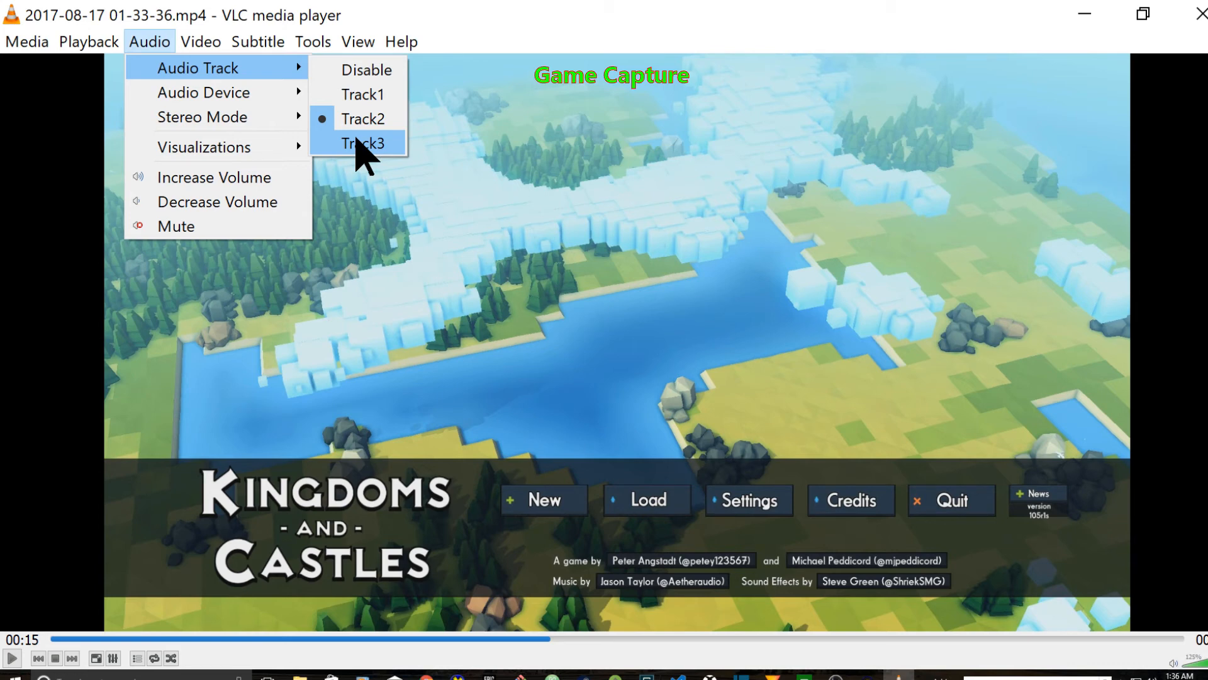
click(357, 142)
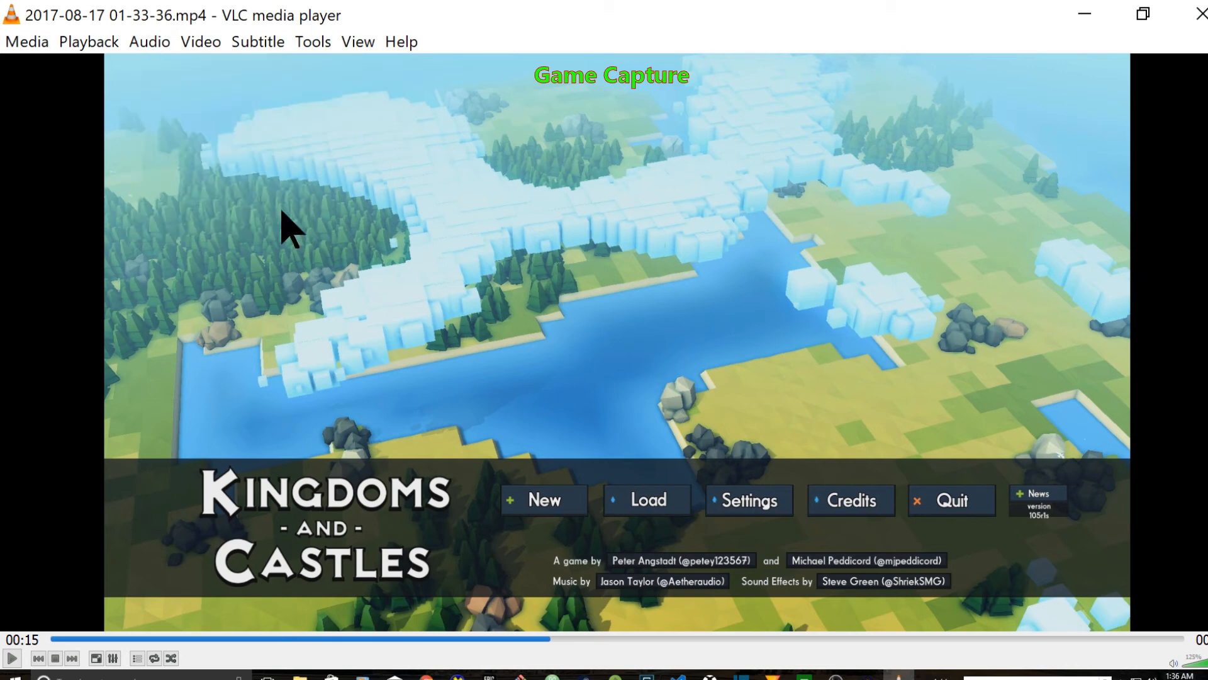
click(16, 662)
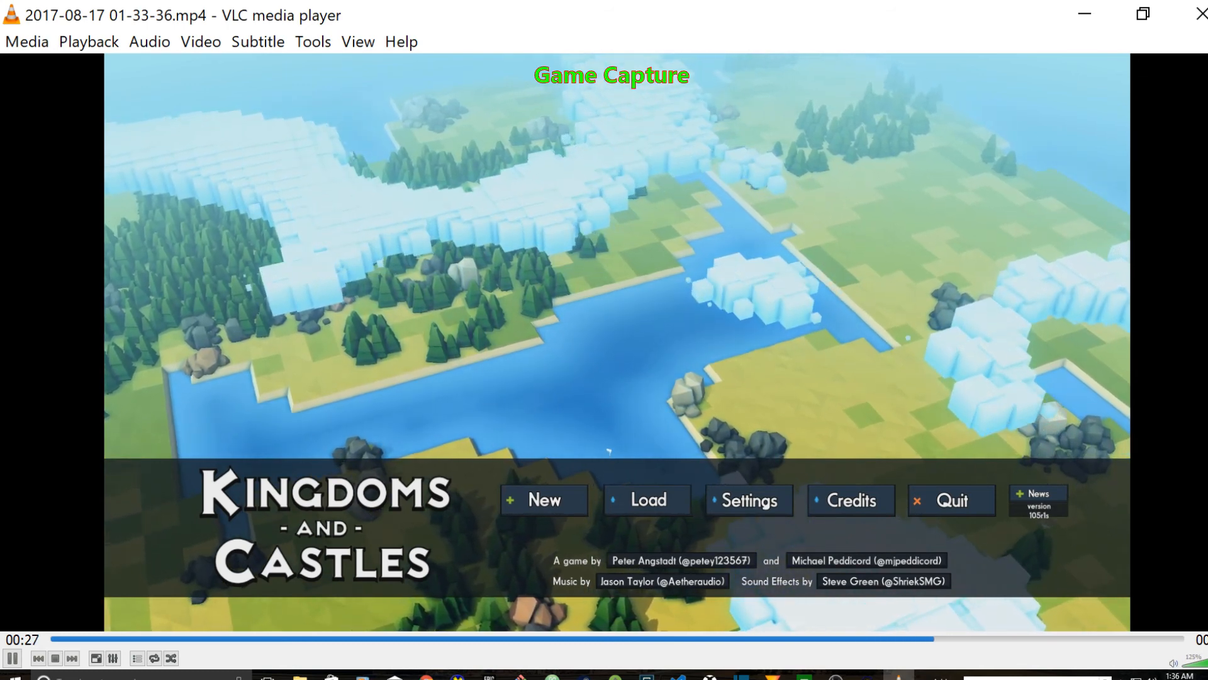
click(12, 658)
Close the media player and switch back to the OBS window with the Games scene.
click(1199, 13)
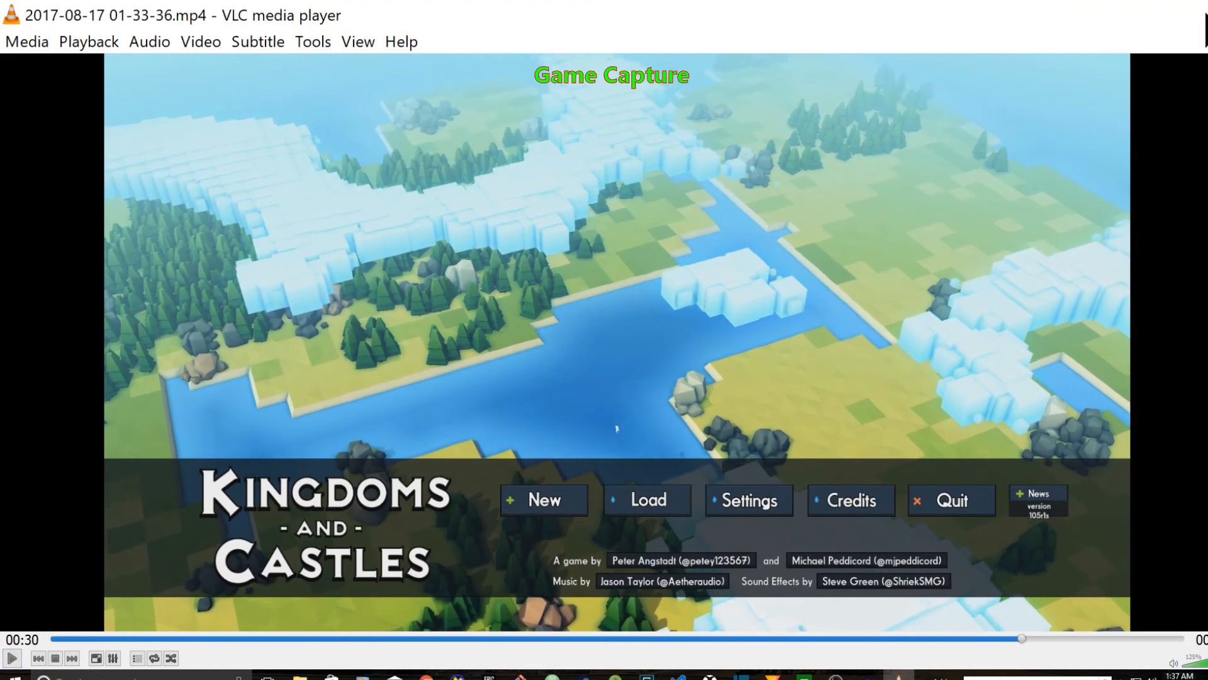
mouse_move(835, 675)
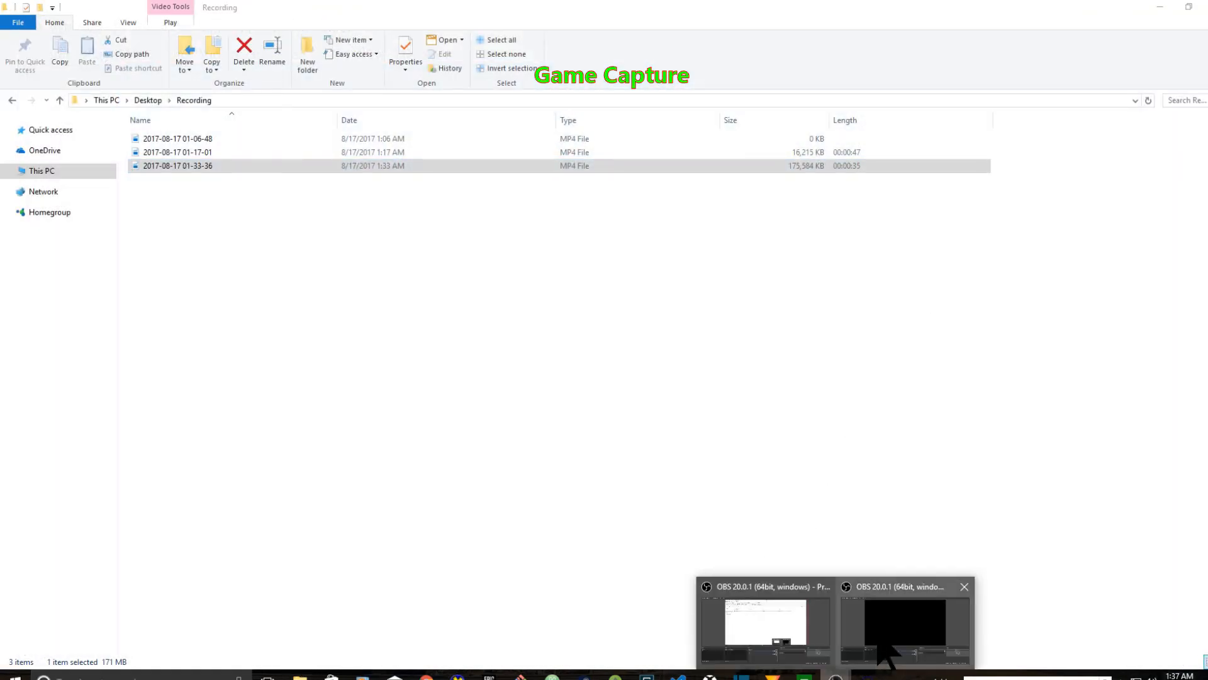
click(897, 636)
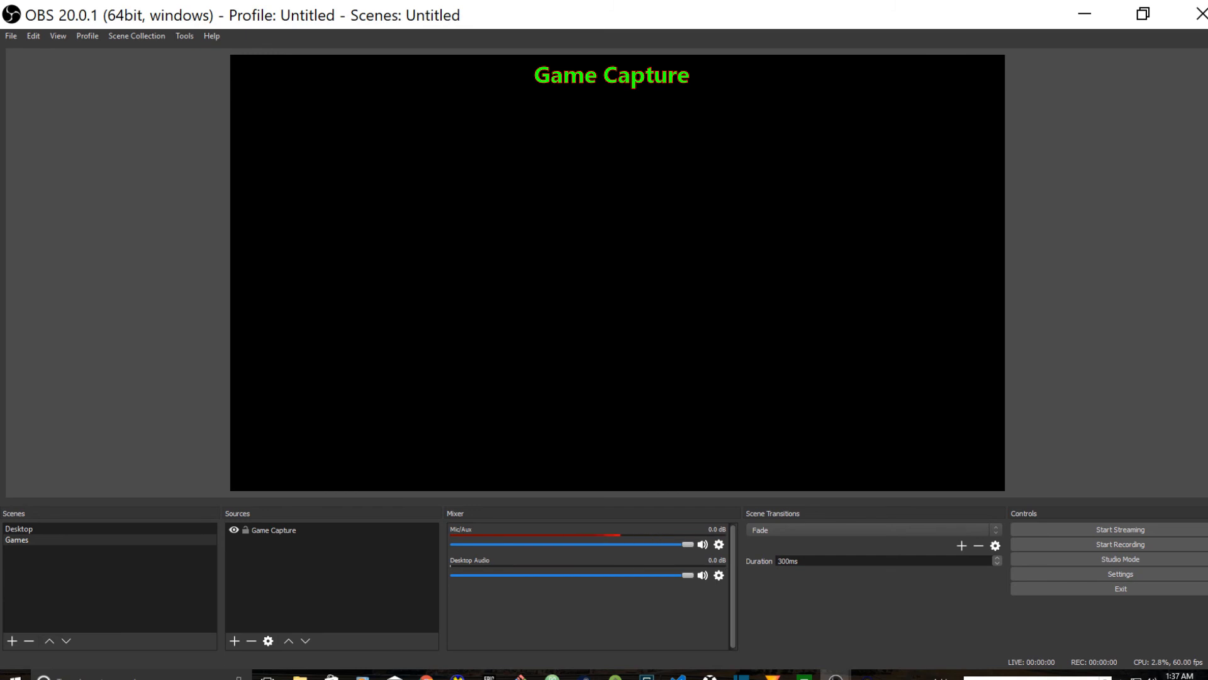